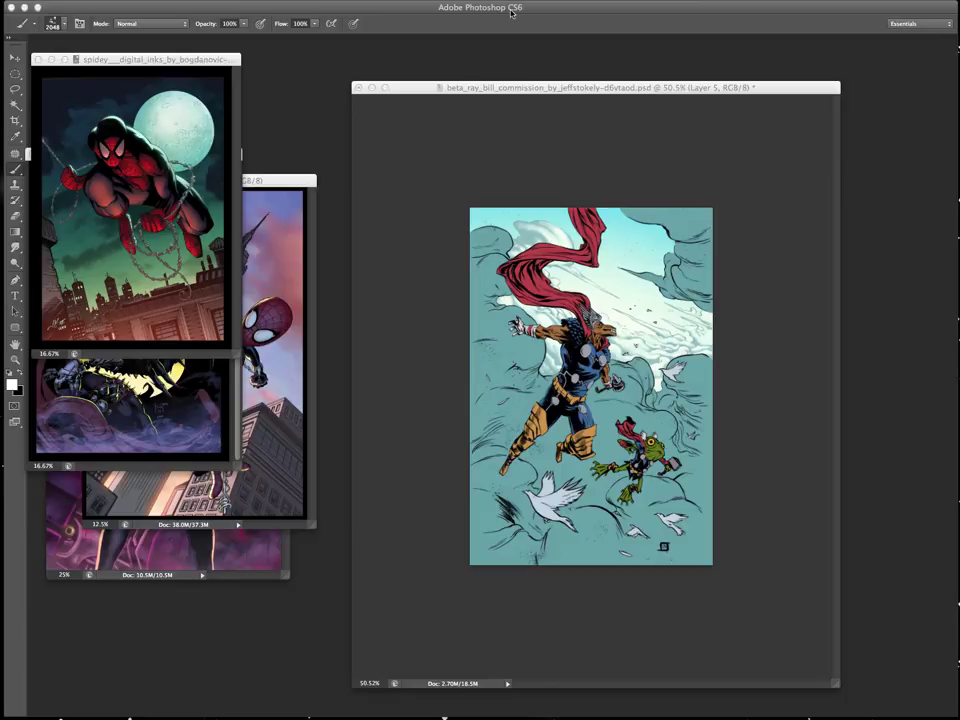
Hide the panels, then zoom the Spider-Man digital inks image to 25% and move its window clear of the other reference images.
key("Tab")
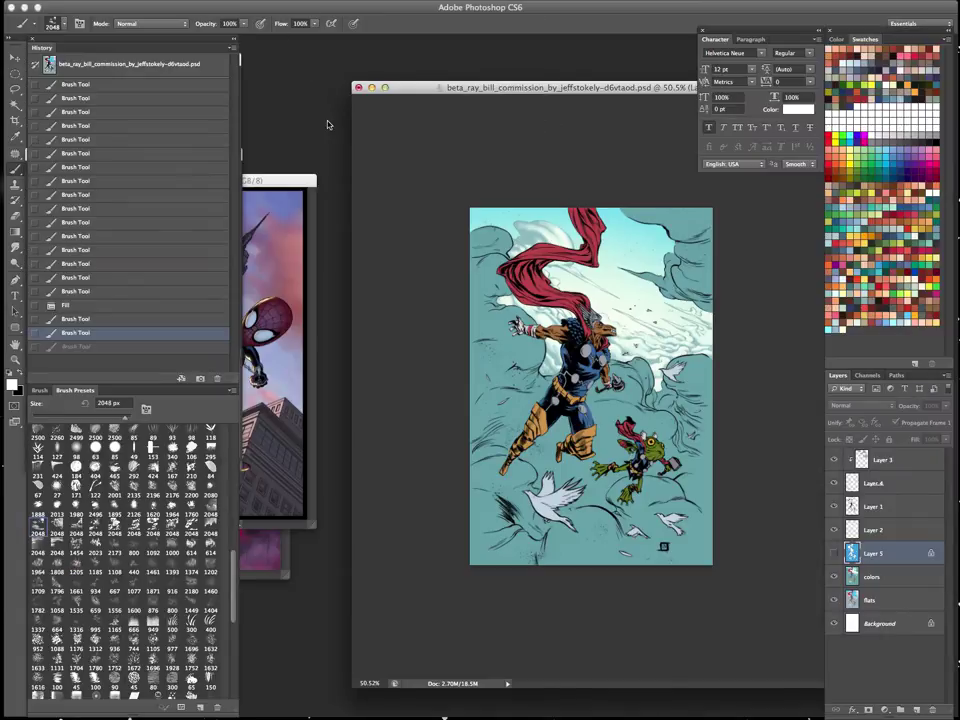
key("Tab")
left_click(212, 62)
left_click_drag(212, 62, 646, 130)
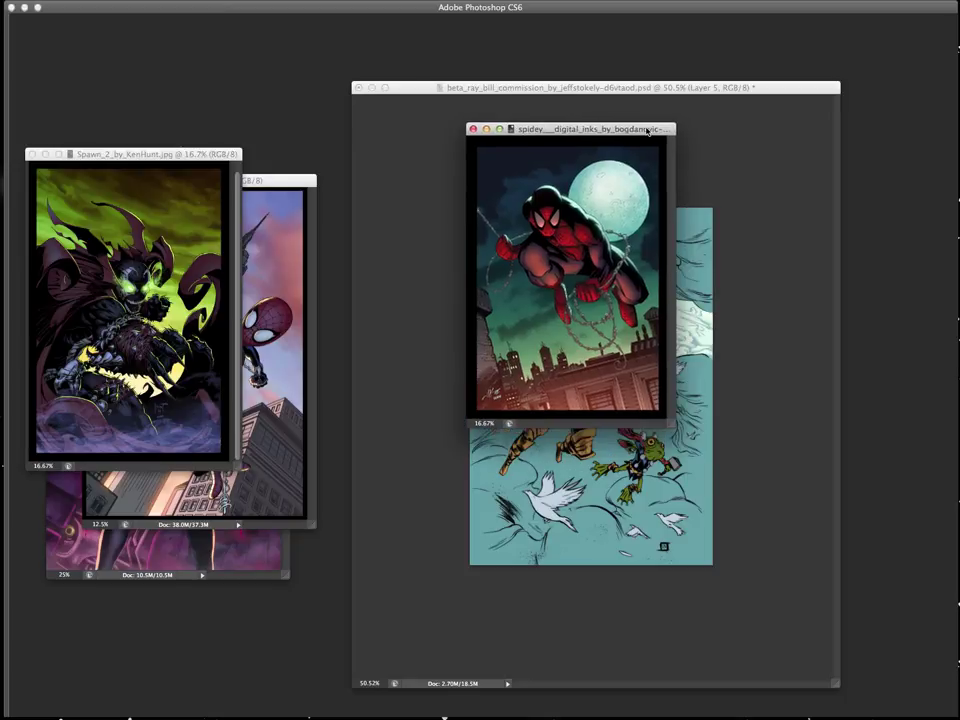
key("super+equal")
key("super+equal")
key("super+minus")
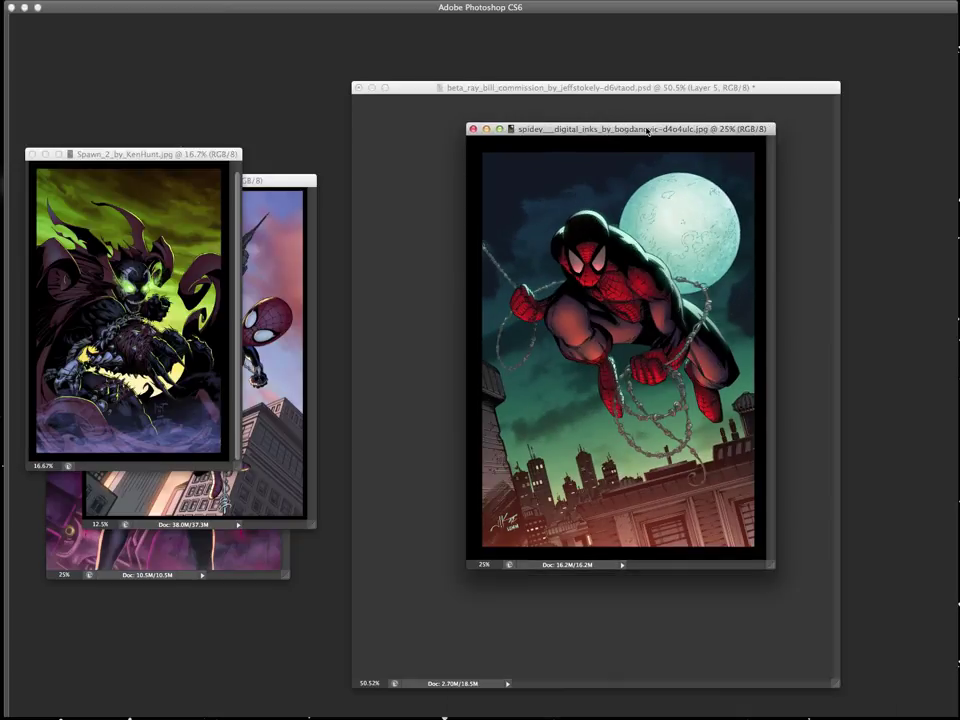
left_click_drag(646, 130, 783, 60)
Place the Spawn image beside the Spider-Man image and zoom it to 25%.
left_click_drag(228, 153, 563, 60)
key("super+plus")
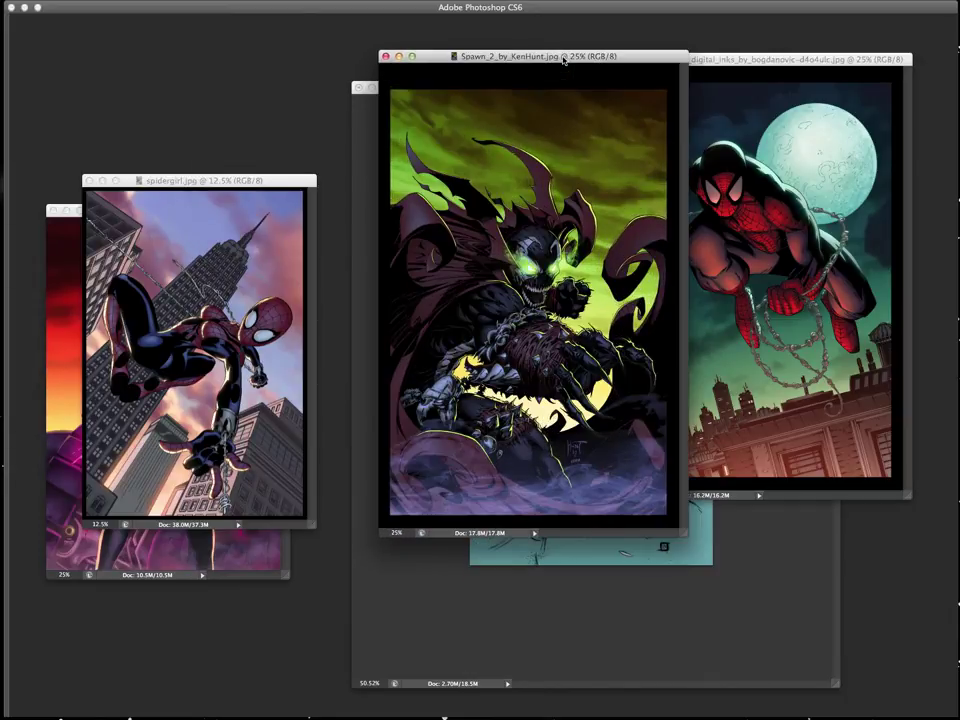
left_click_drag(563, 60, 521, 49)
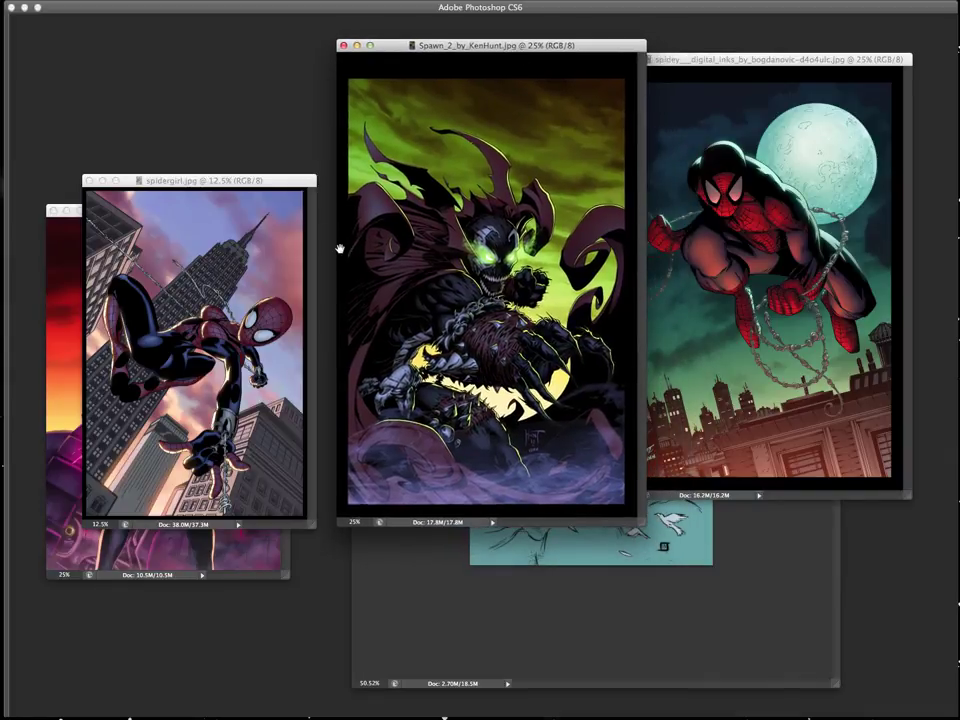
Arrange the spidergirl.jpg and Psylocke windows next to the Spawn image for comparing all four references, bringing each to the front.
left_click_drag(249, 182, 322, 31)
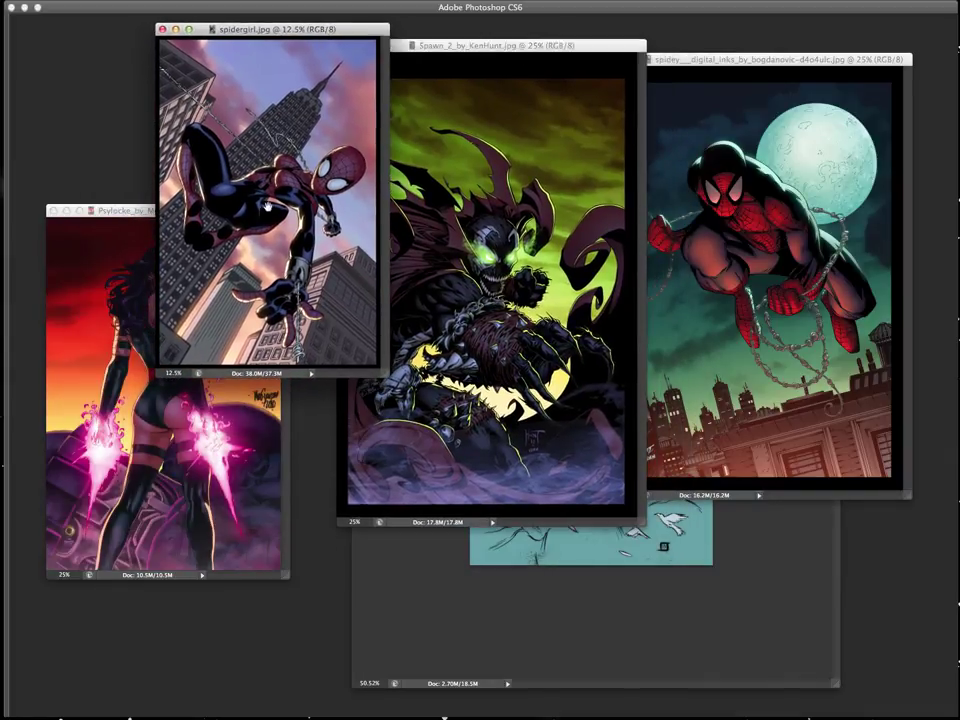
left_click(121, 212)
left_click_drag(121, 214, 133, 327)
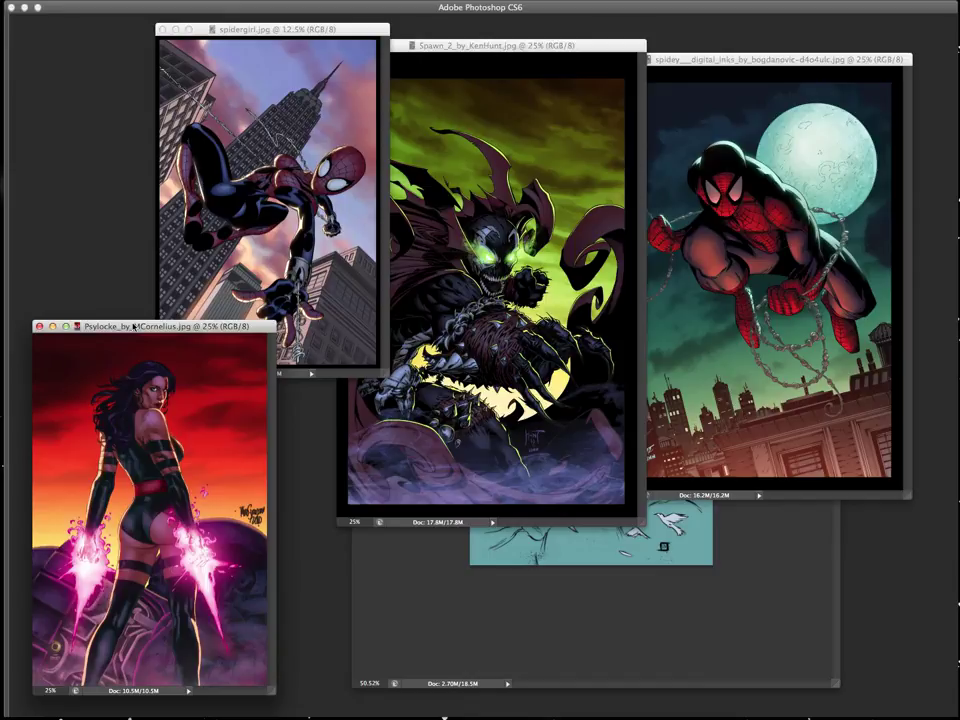
left_click_drag(133, 326, 128, 327)
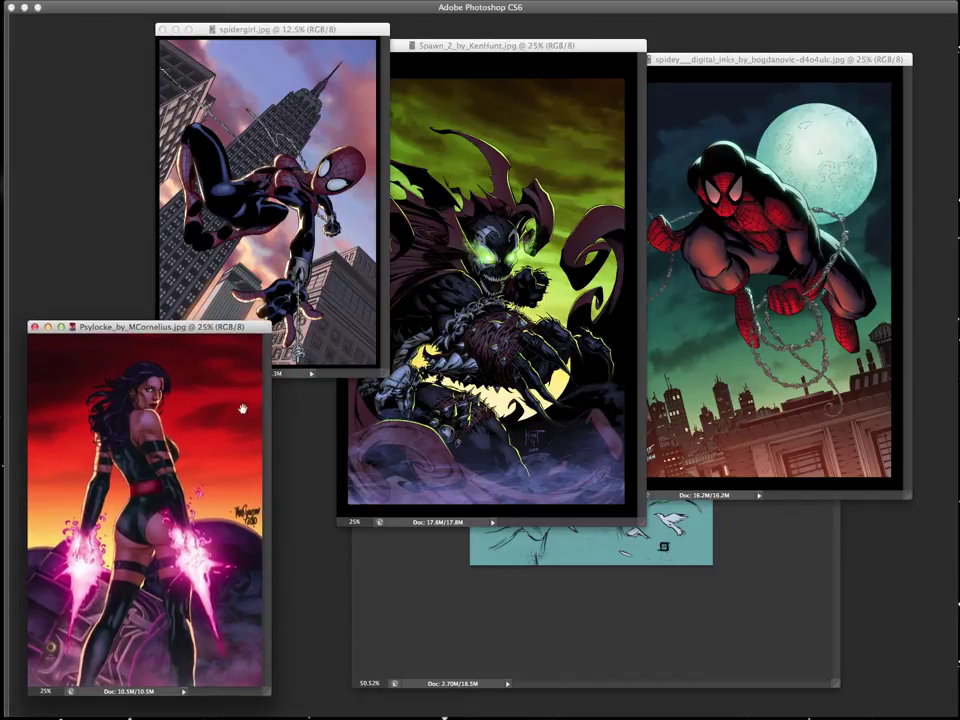
left_click(307, 31)
left_click_drag(307, 34, 252, 36)
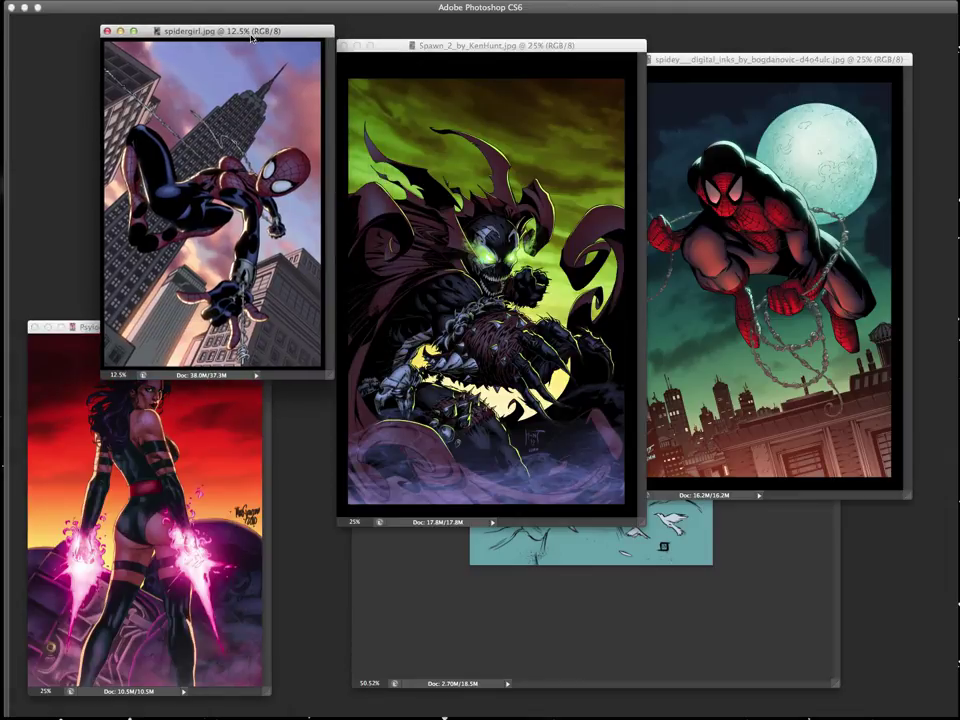
left_click(101, 327)
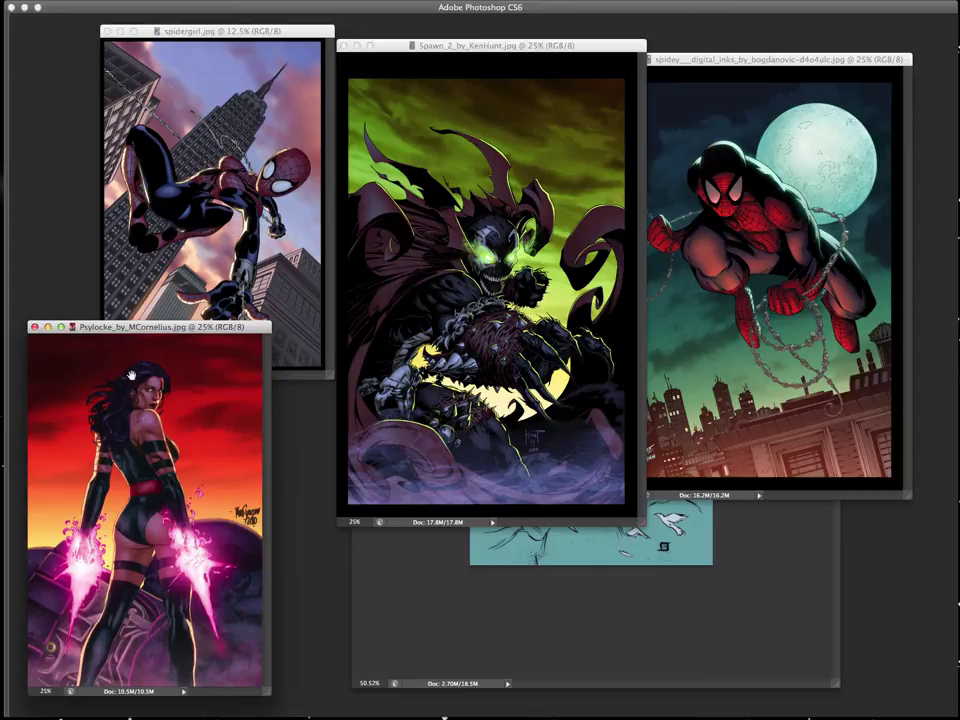
left_click(147, 207)
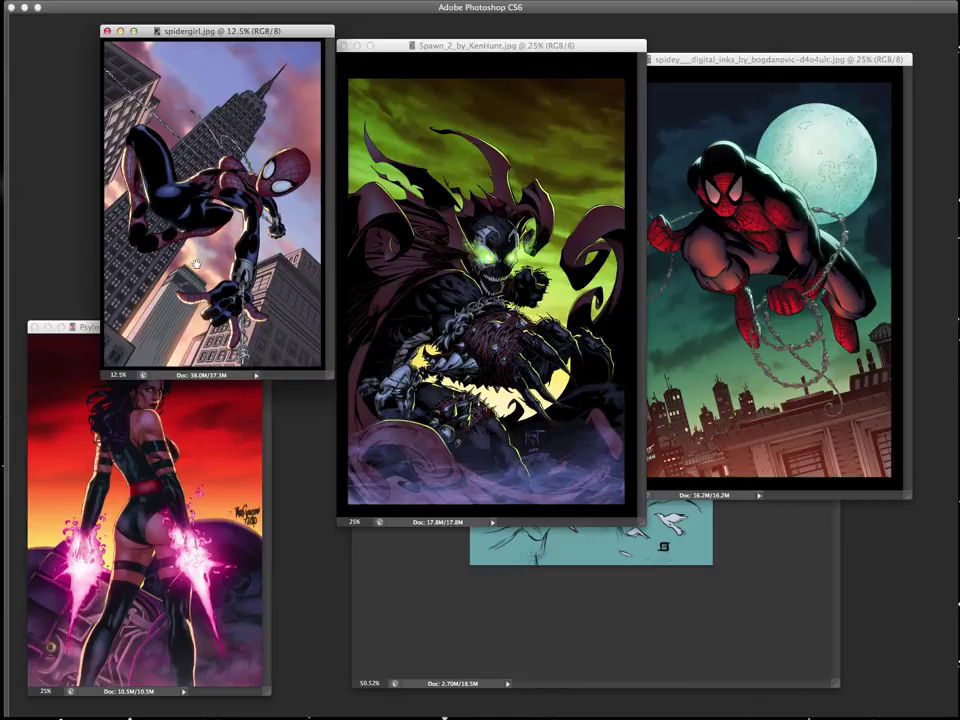
Close the Spider-Man, Spawn, spidergirl and Psylocke reference images, keeping the Beta Ray Bill document open.
left_click(710, 60)
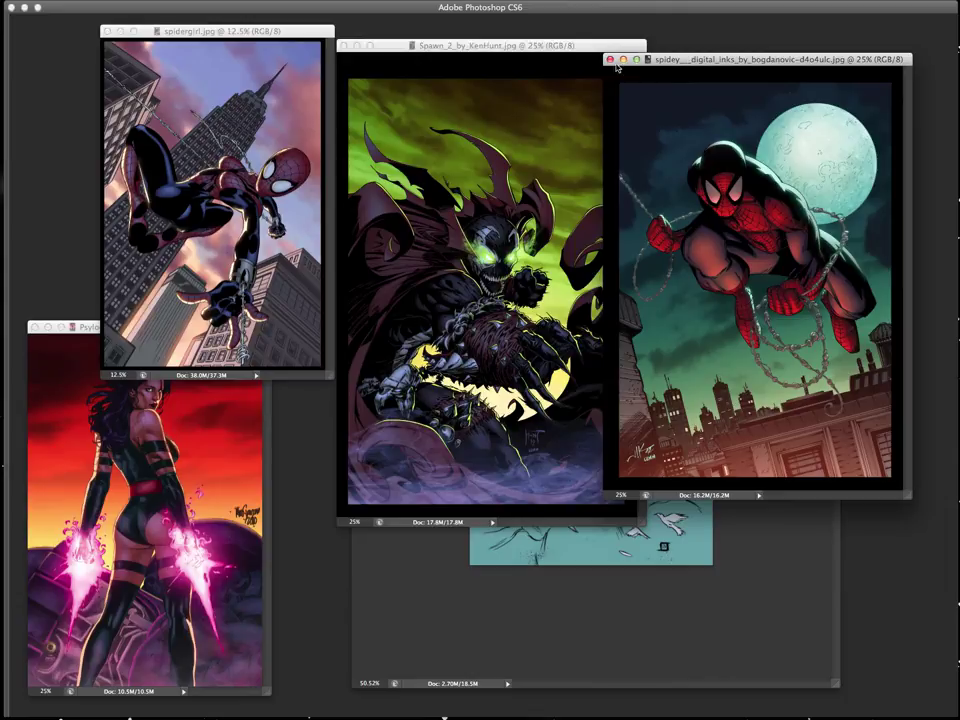
key("super+w")
key("super+w")
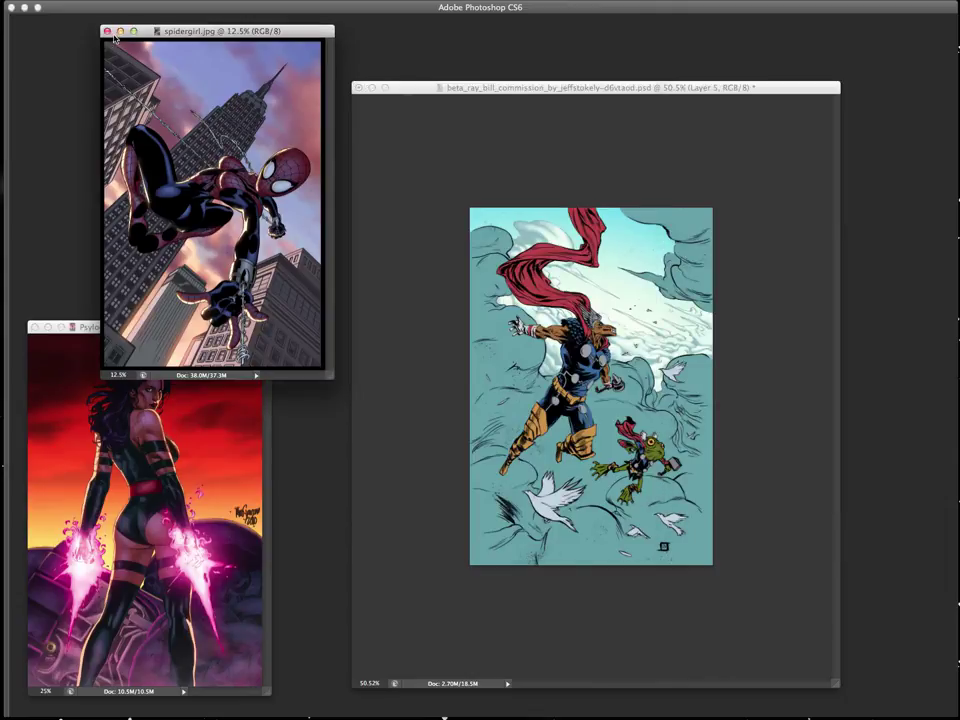
key("super+w")
left_click(35, 326)
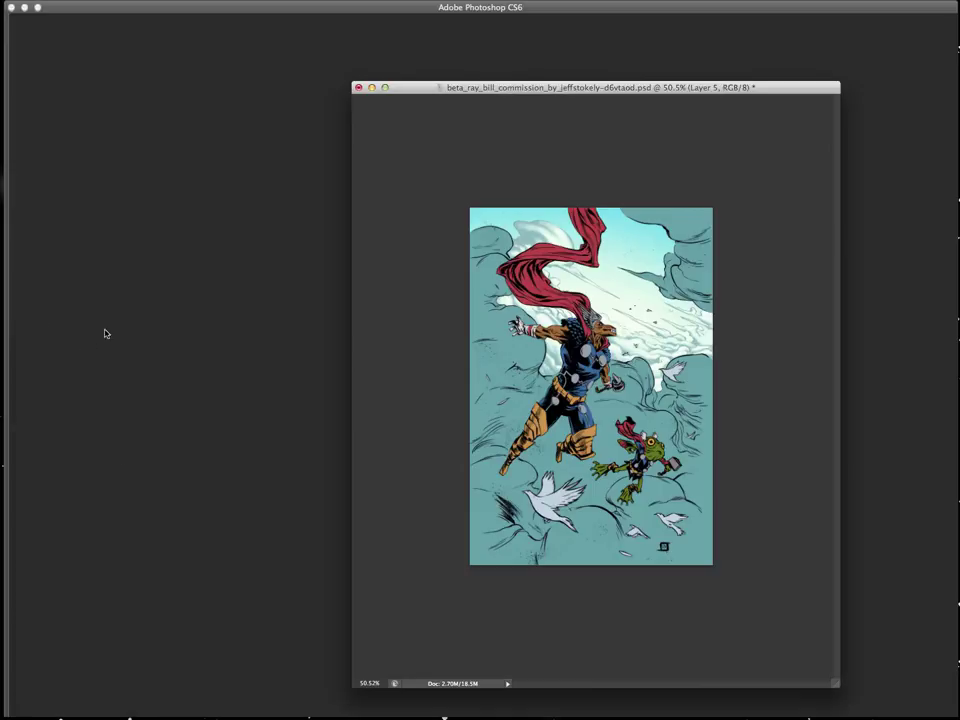
Reposition the Beta Ray Bill document window and switch it to full-screen view.
left_click_drag(501, 88, 410, 63)
left_click_drag(539, 66, 476, 66)
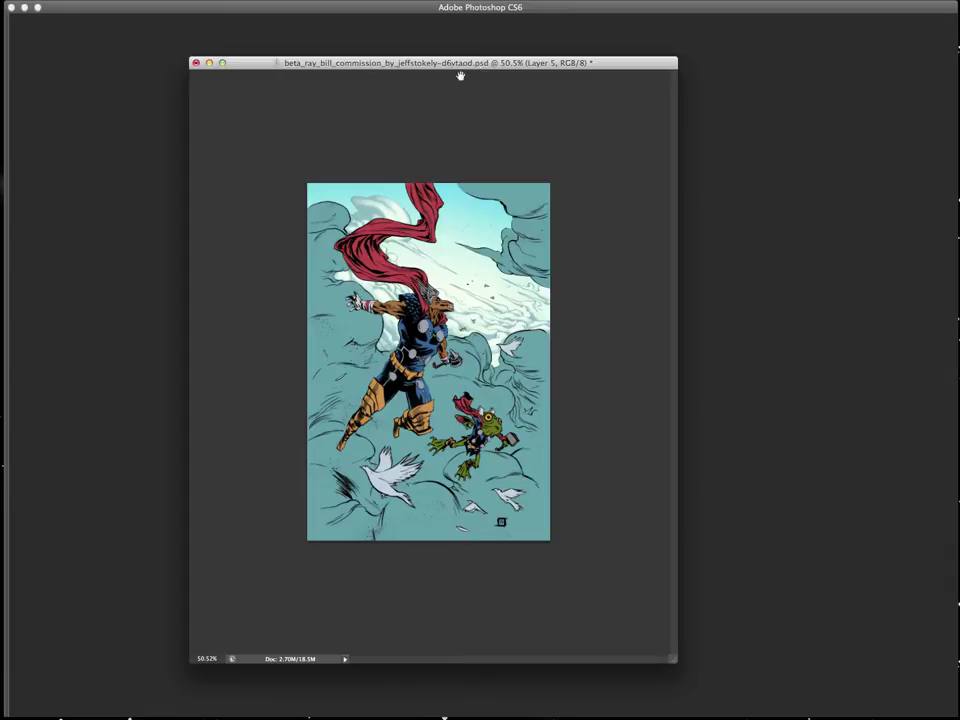
left_click_drag(458, 66, 407, 36)
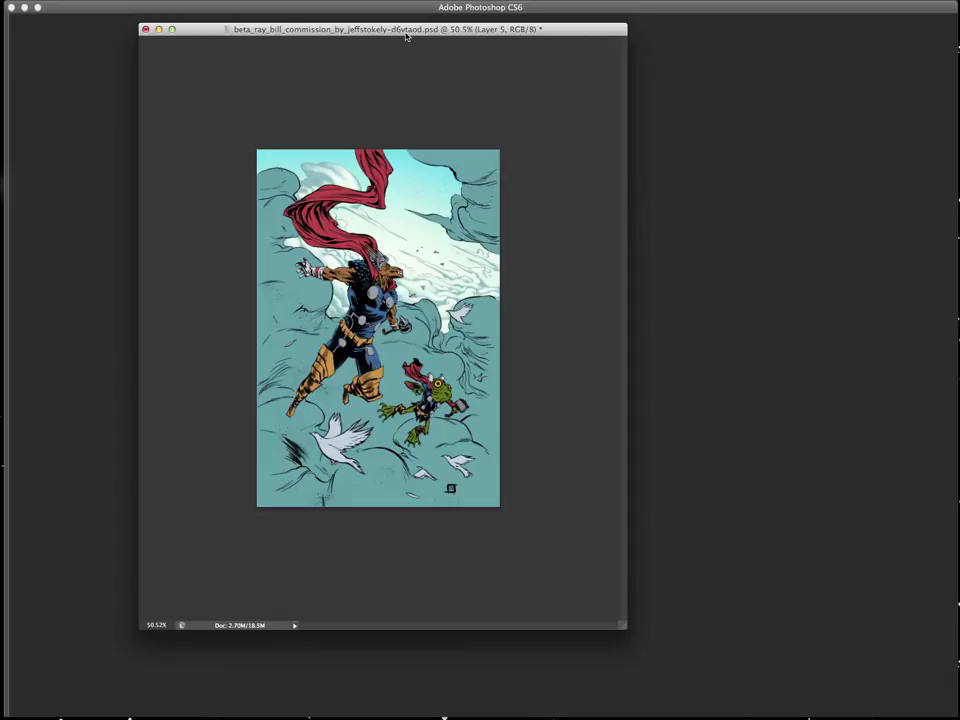
key("f")
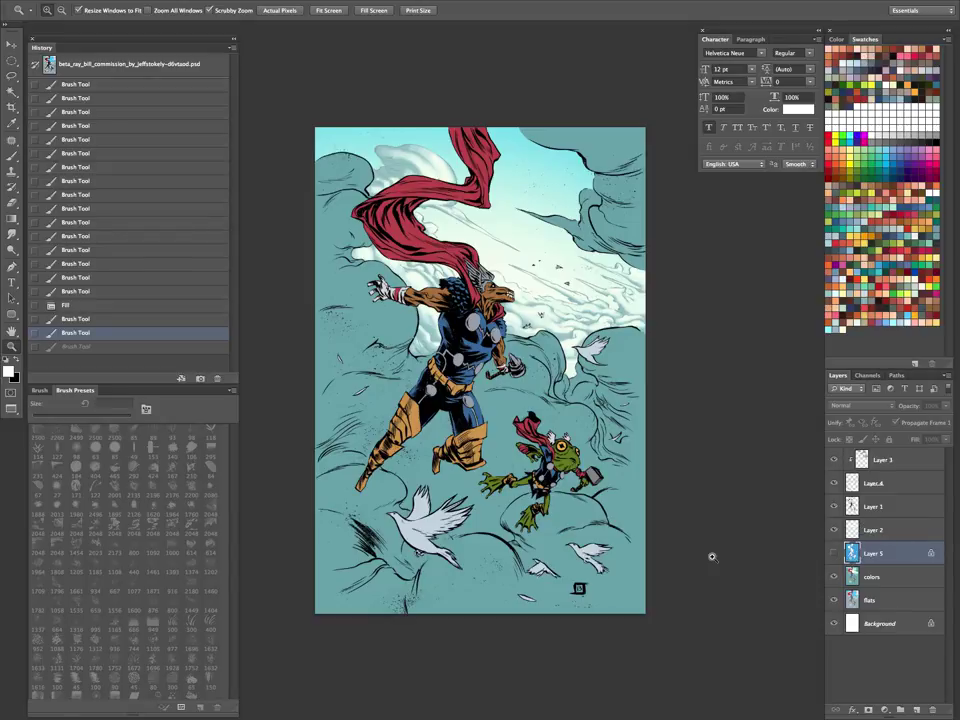
Toggle the visibility of Layers 3, 4, 5 and 2 to compare the artwork with and without them, then restore them.
left_click_drag(834, 459, 834, 483)
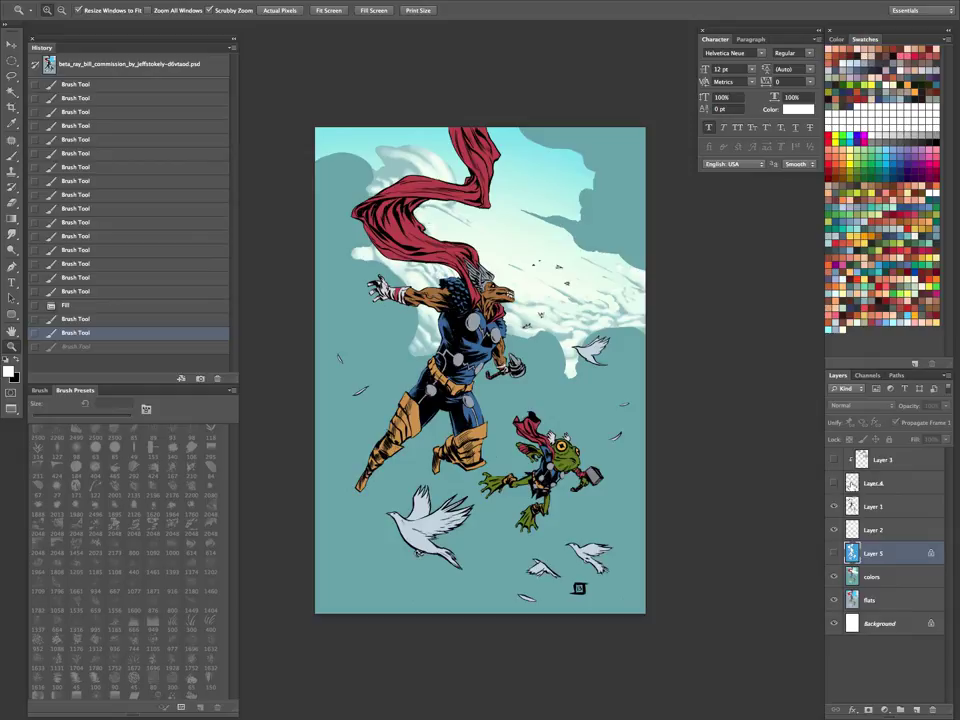
left_click(834, 553)
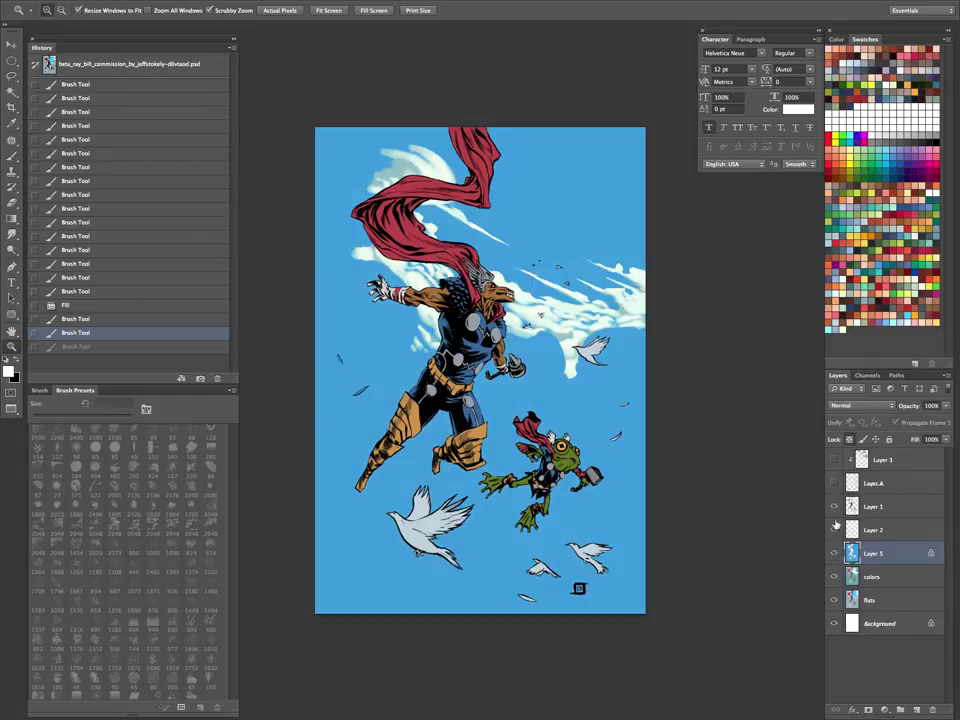
left_click(834, 529)
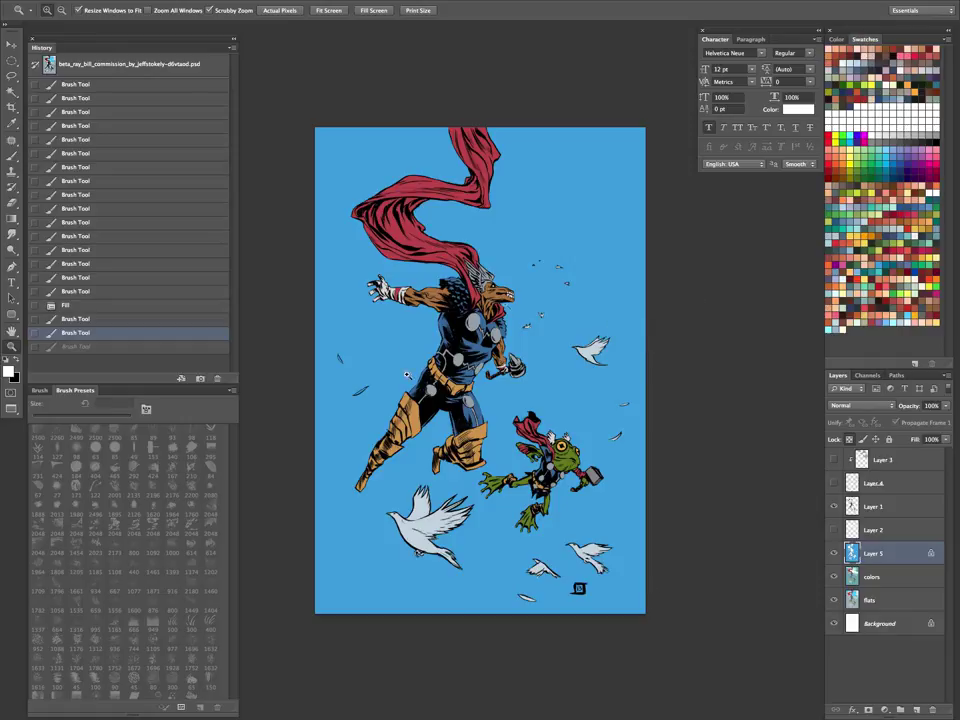
left_click(834, 529)
left_click(834, 553)
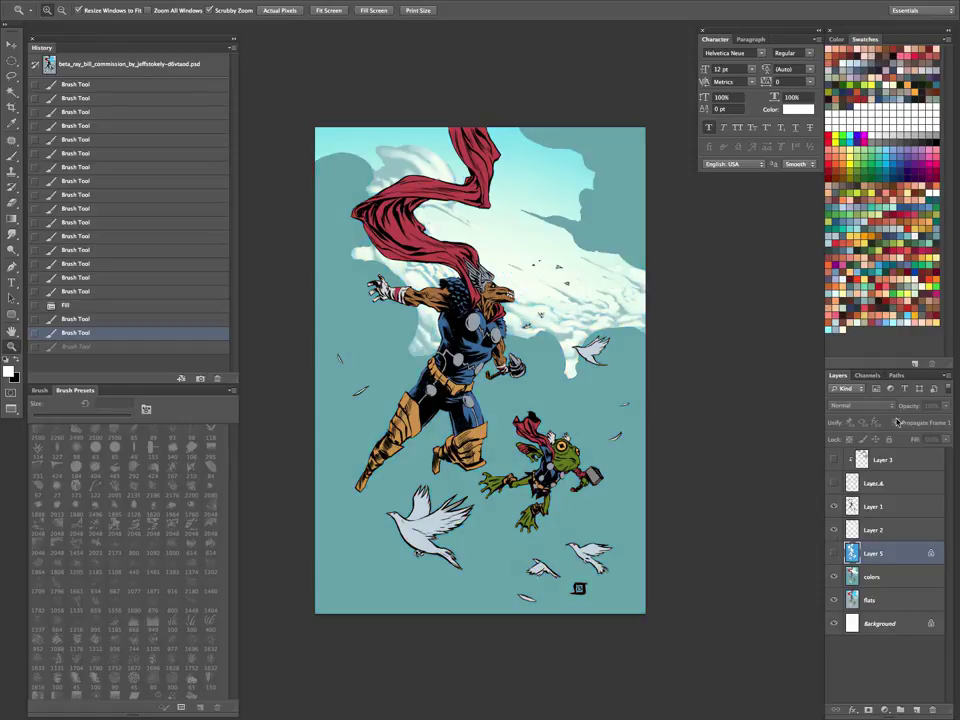
left_click_drag(834, 485, 834, 459)
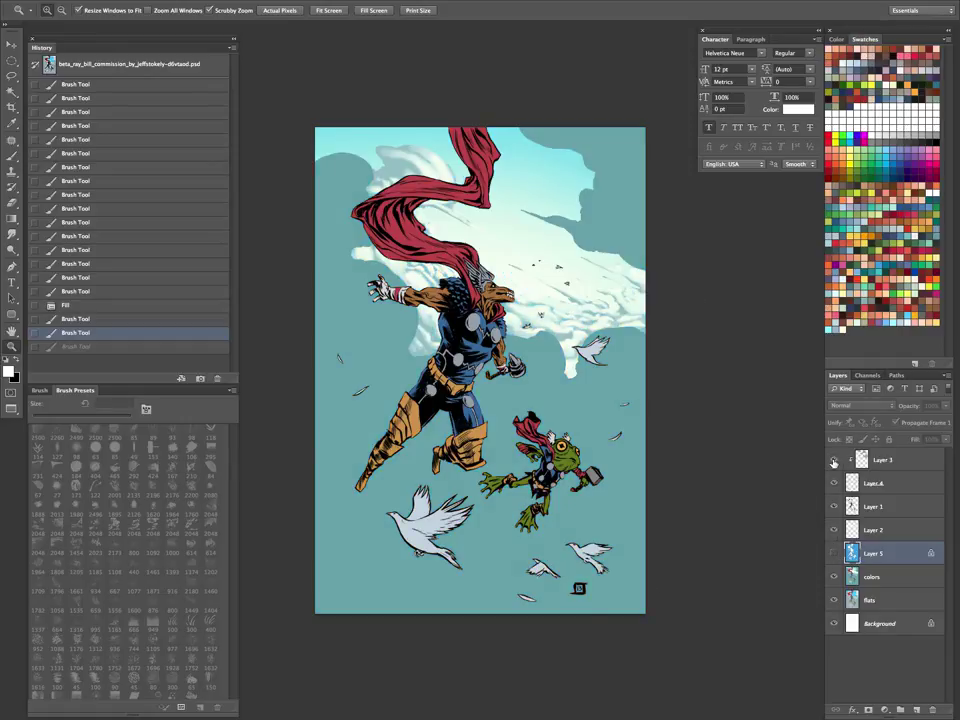
Select all the flat teal cloud areas on the colors layer with the Magic Wand at tolerance 3.
left_click(875, 532)
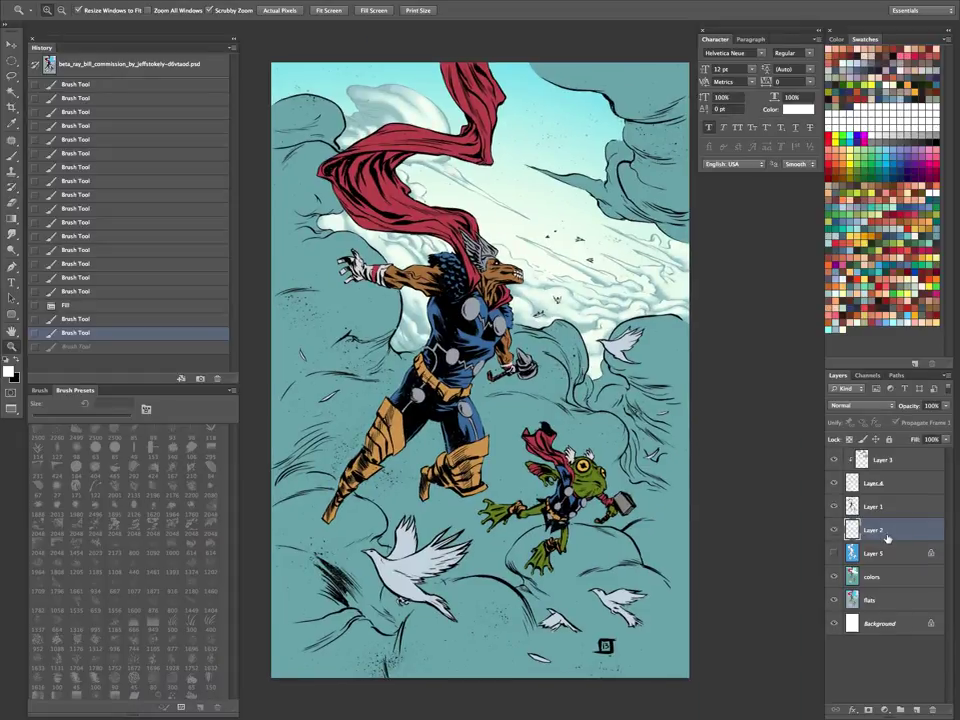
left_click(871, 579)
key("w")
left_click(673, 610)
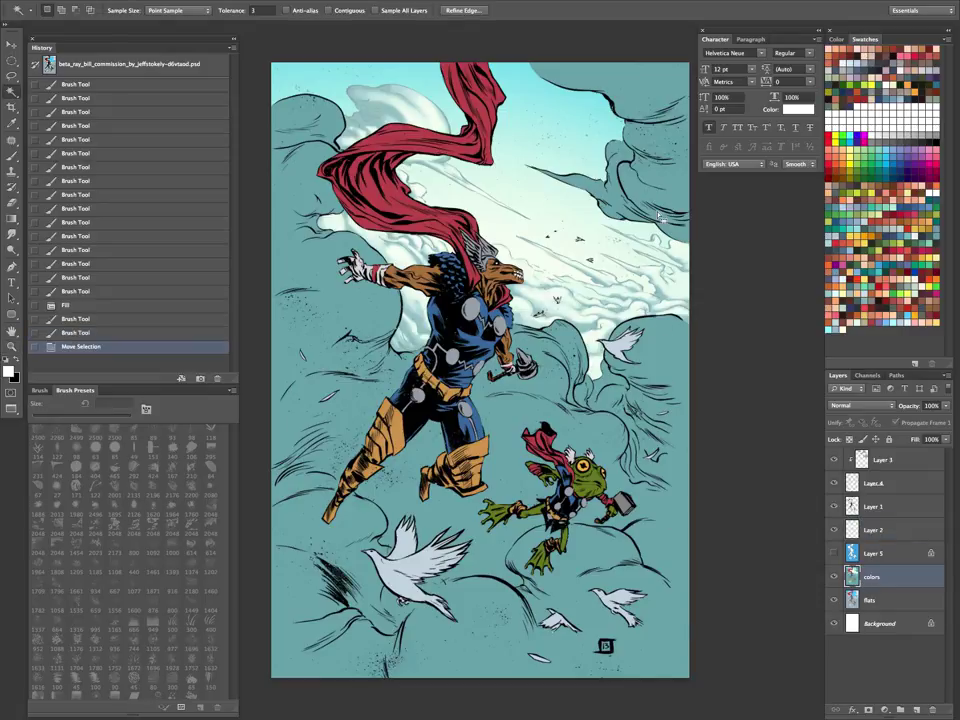
key("ctrl+d")
left_click(670, 216)
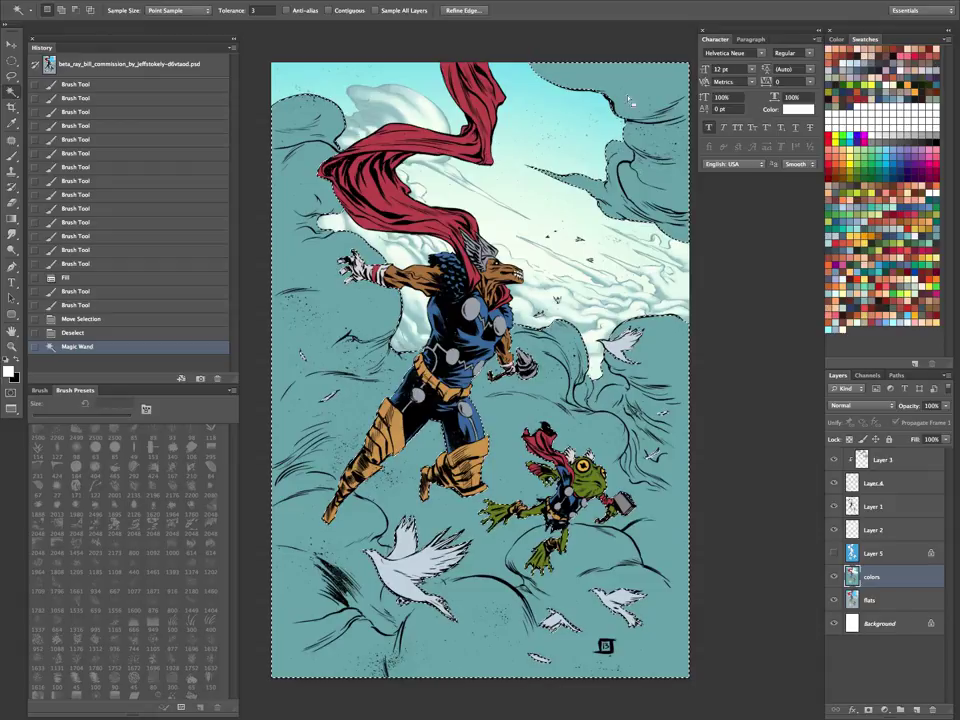
Copy the selected teal cloud areas to a new layer and move that layer above Layer 5.
key("super+h")
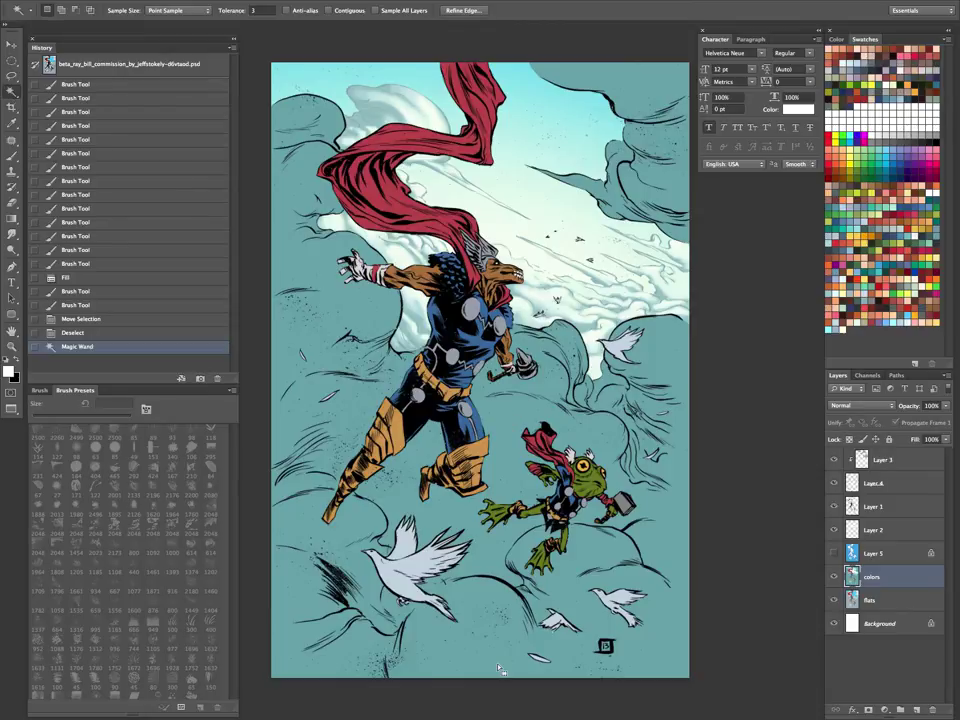
left_click(834, 553)
left_click(834, 553)
left_click(670, 556)
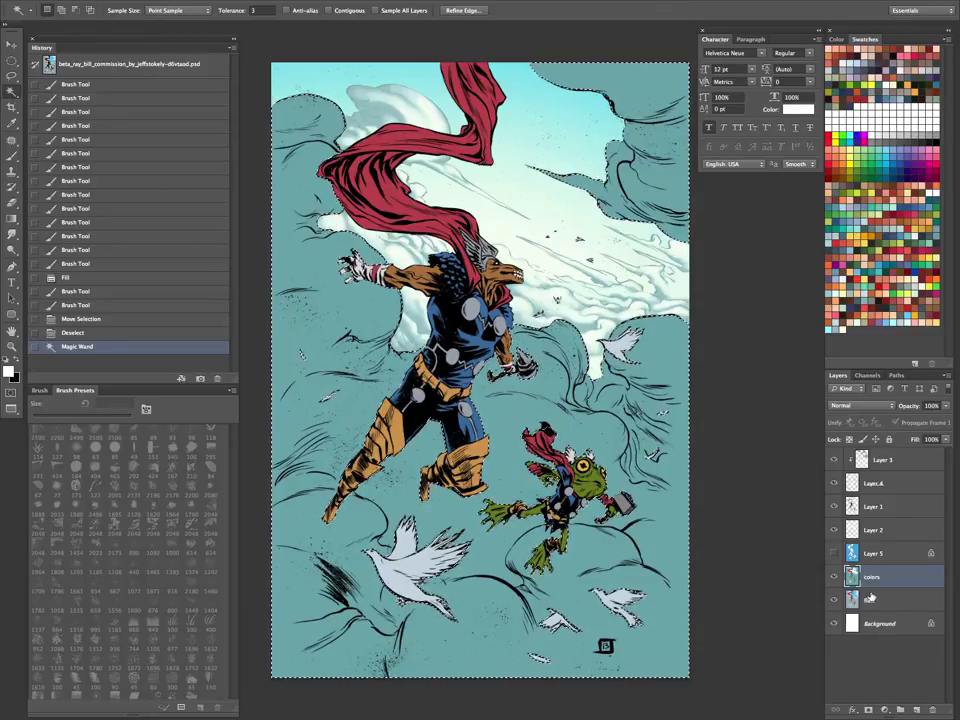
key("ctrl+j")
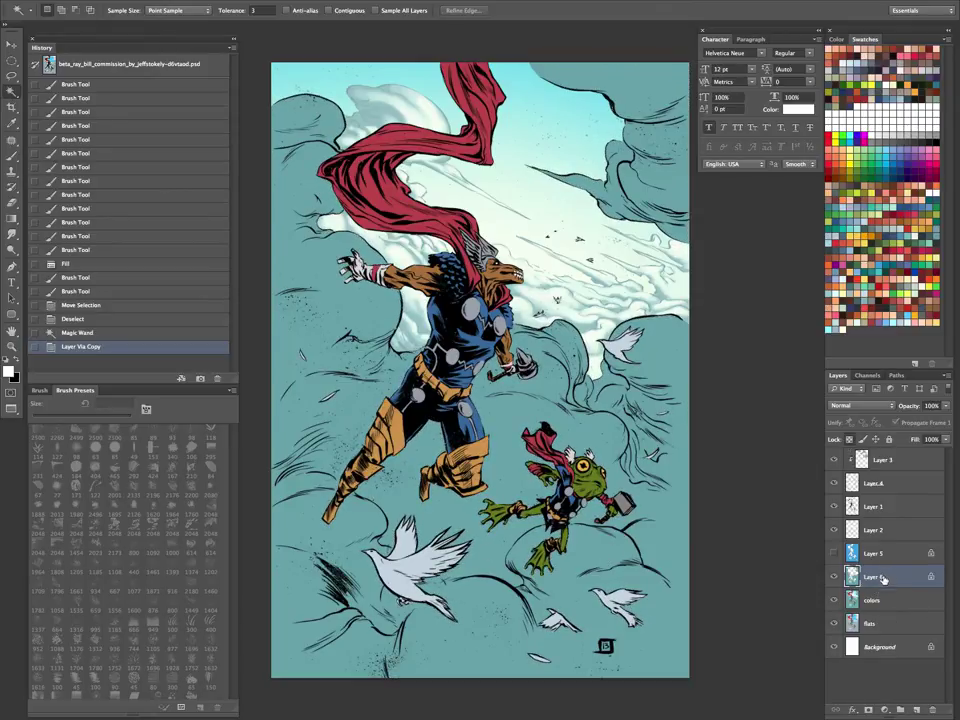
key("ctrl+]")
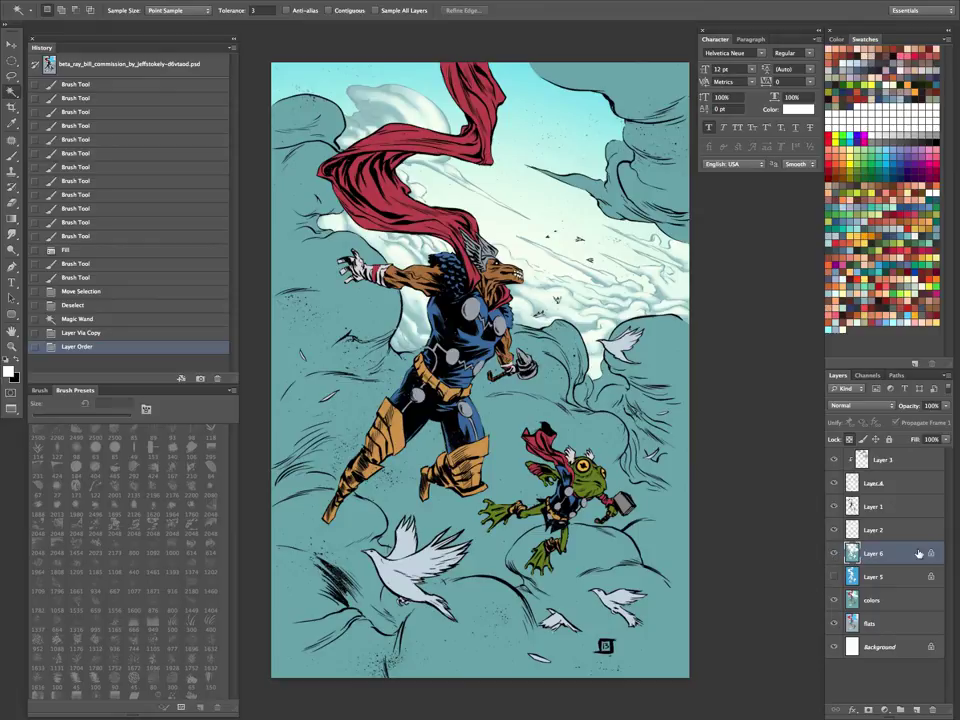
Choose the hybrid brush preset for the Brush tool and set its tip hardness to 45%.
key("b")
key("ctrl+plus")
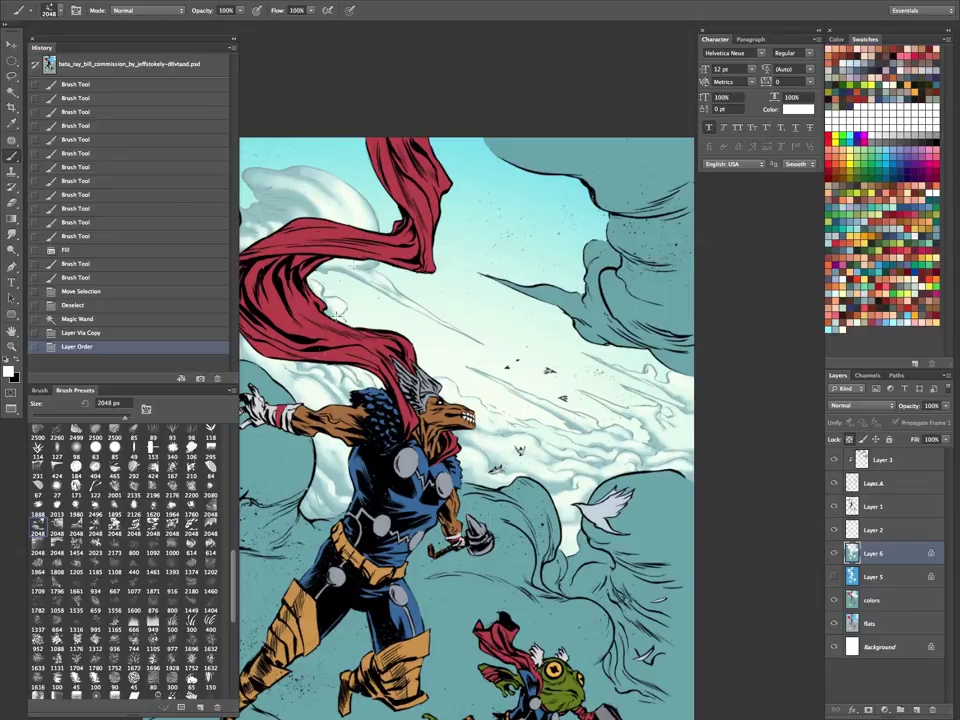
left_click(20, 14)
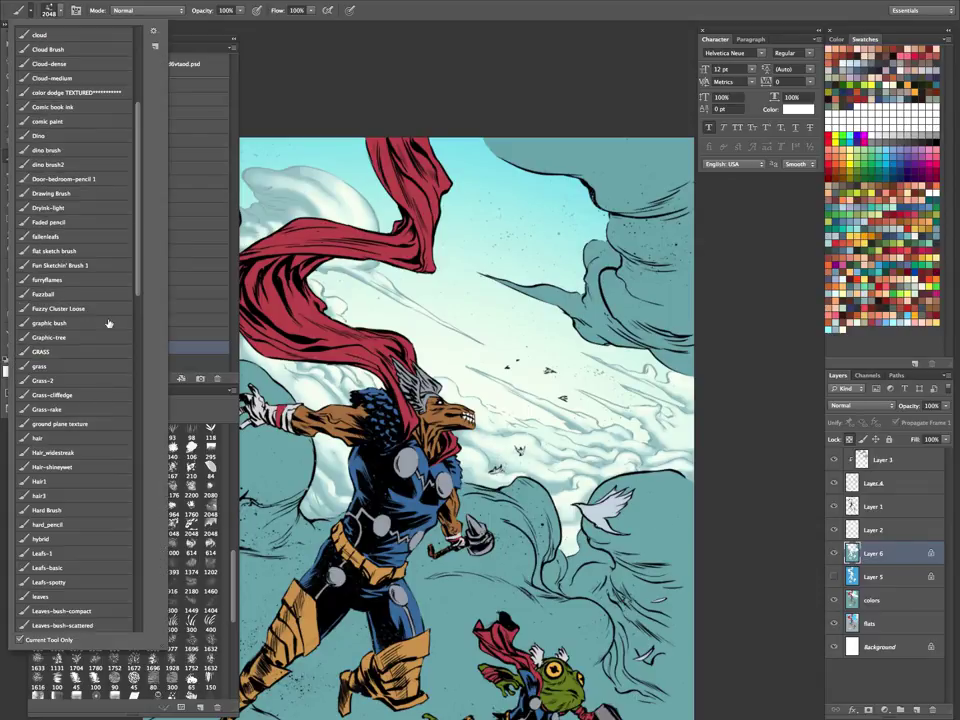
scroll(138, 195, "down", 5)
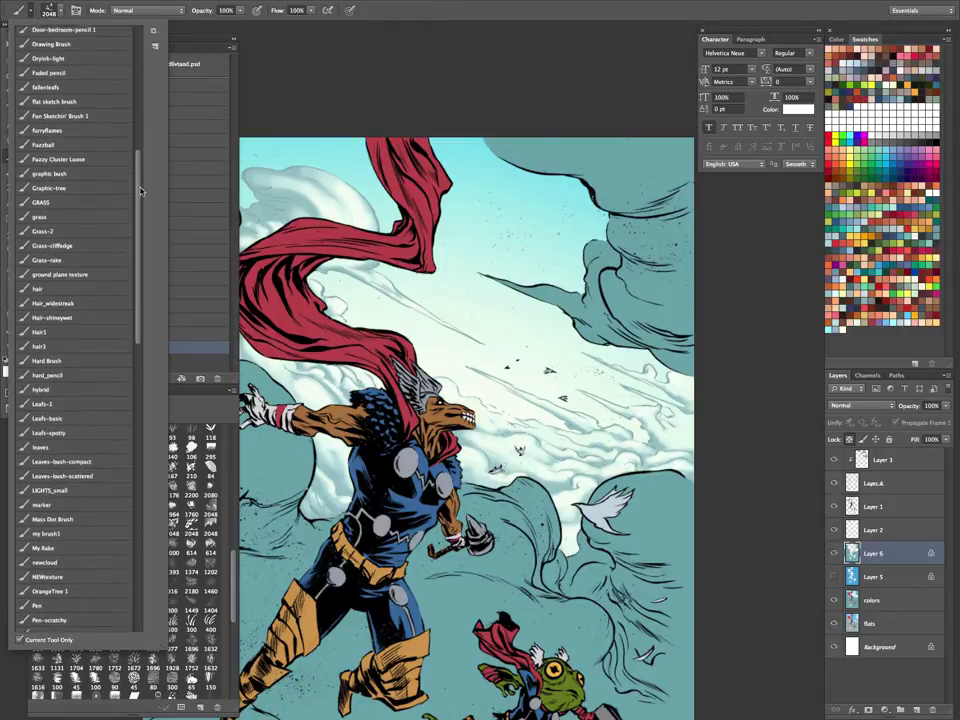
left_click(65, 393)
left_click(377, 19)
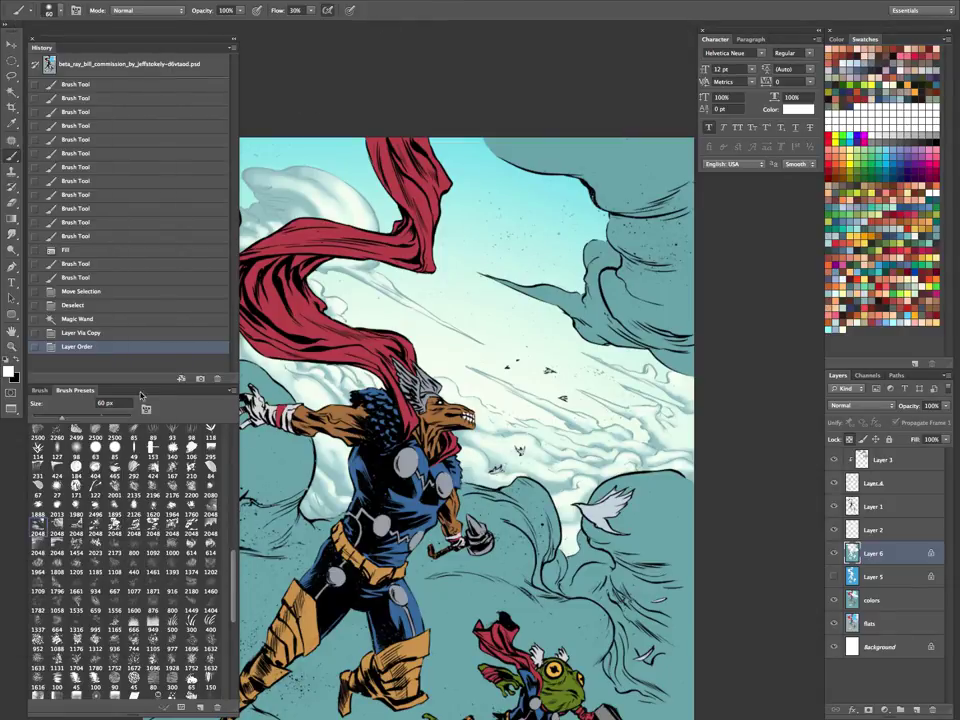
left_click(40, 390)
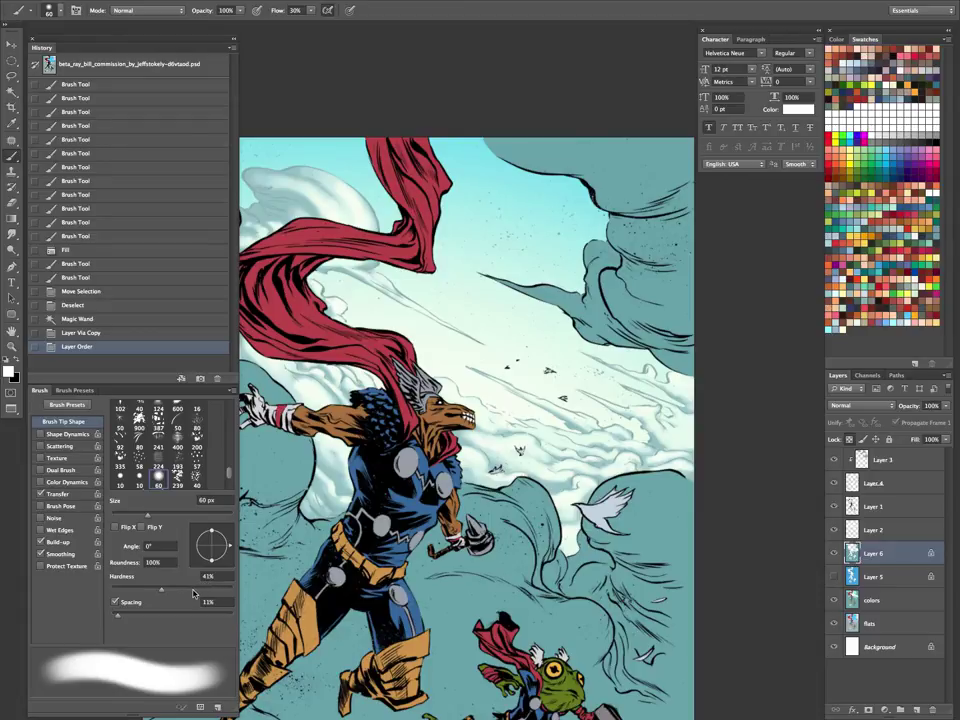
left_click_drag(163, 593, 169, 595)
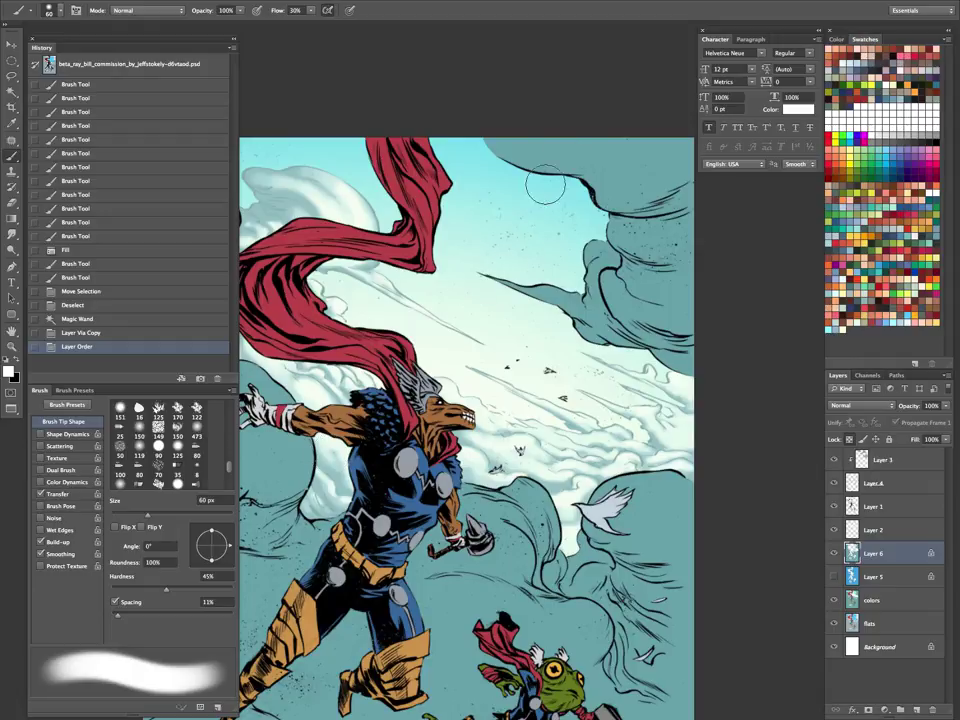
Create a new empty layer above Layer 3.
left_click(888, 462)
key("super+shift+n")
key("Return")
mouse_move(520, 470)
left_mouse_down()
mouse_move(525, 435)
mouse_move(642, 220)
left_mouse_up()
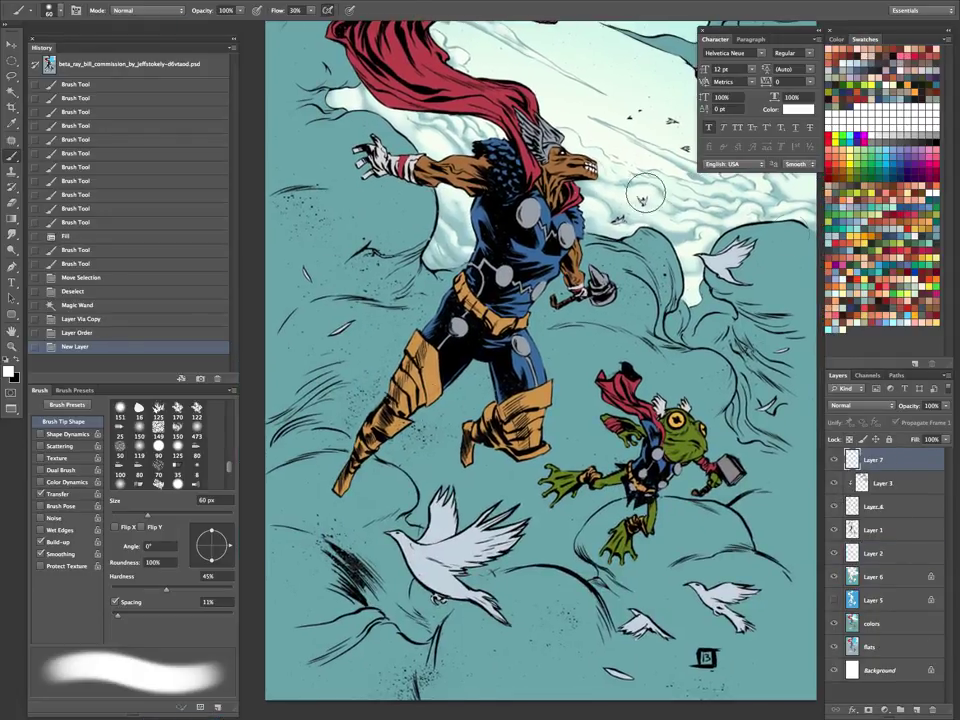
left_click(927, 232)
left_click_drag(350, 205, 296, 525)
key("z")
left_click_drag(347, 335, 391, 343)
key("super+z")
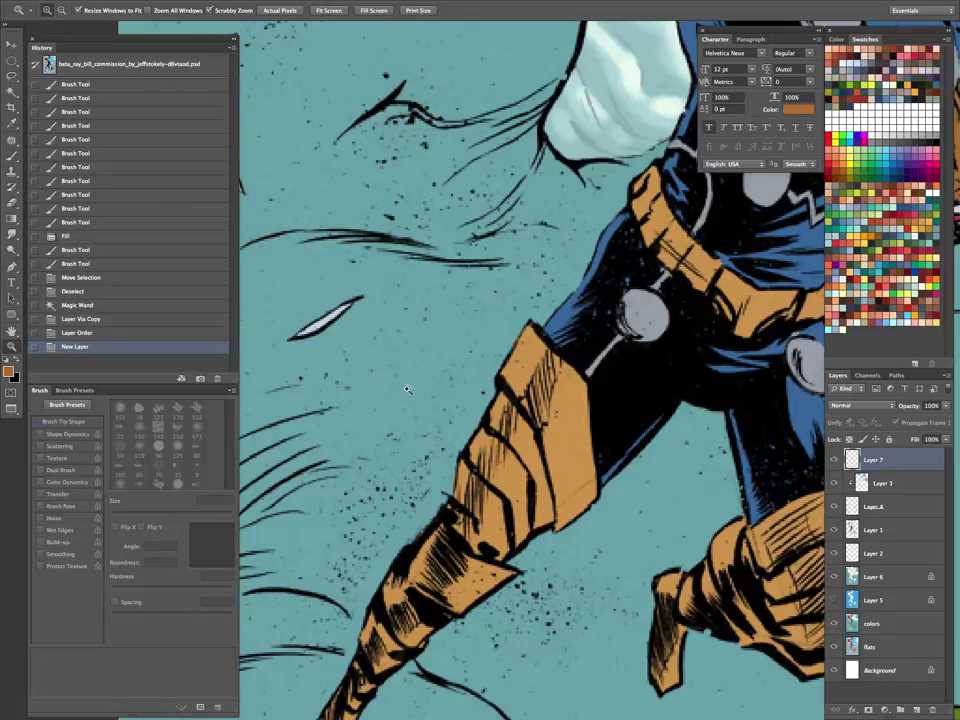
key("b")
left_click_drag(440, 268, 285, 540)
left_click_drag(450, 357, 335, 535)
key("super+alt+z")
key("super+alt+z")
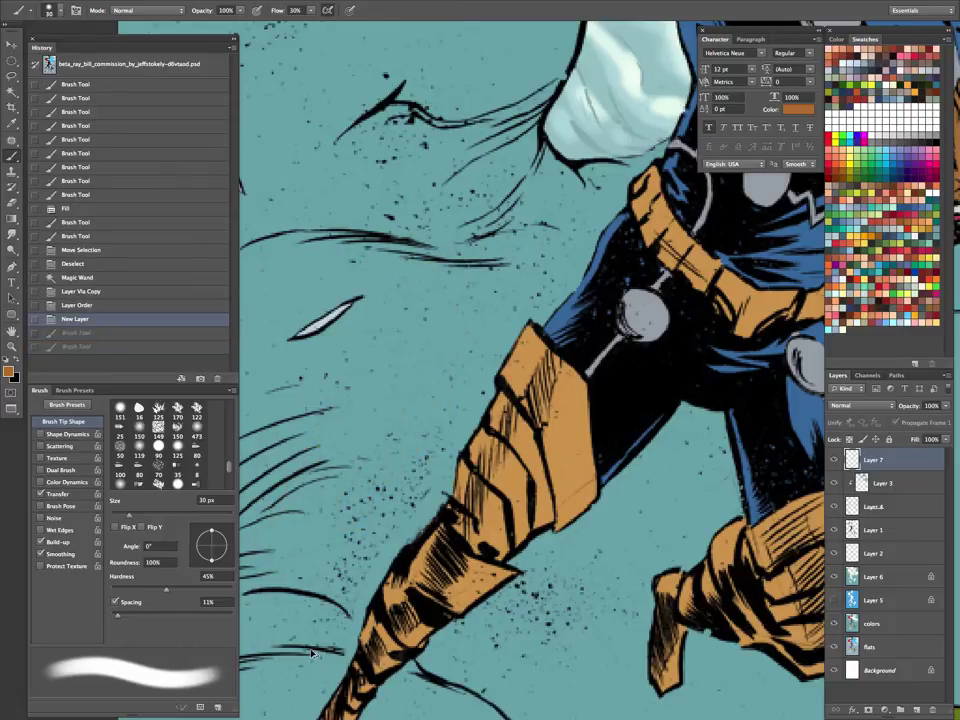
key("z")
key("ctrl+0")
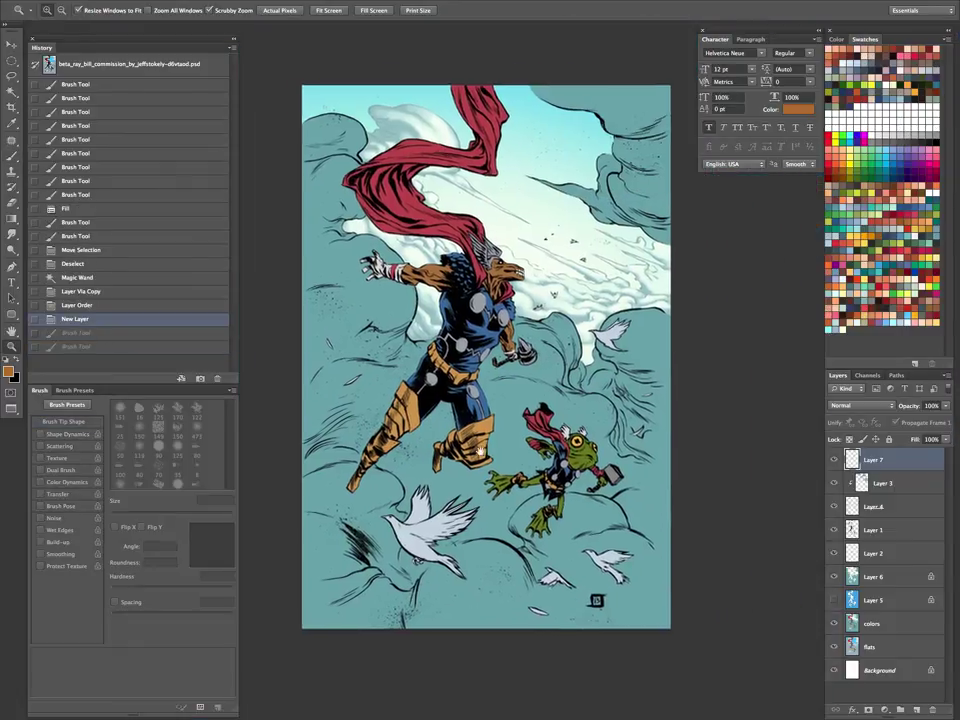
Pick the 60 px round brush preset with 41% hardness for the Brush tool.
left_click(74, 390)
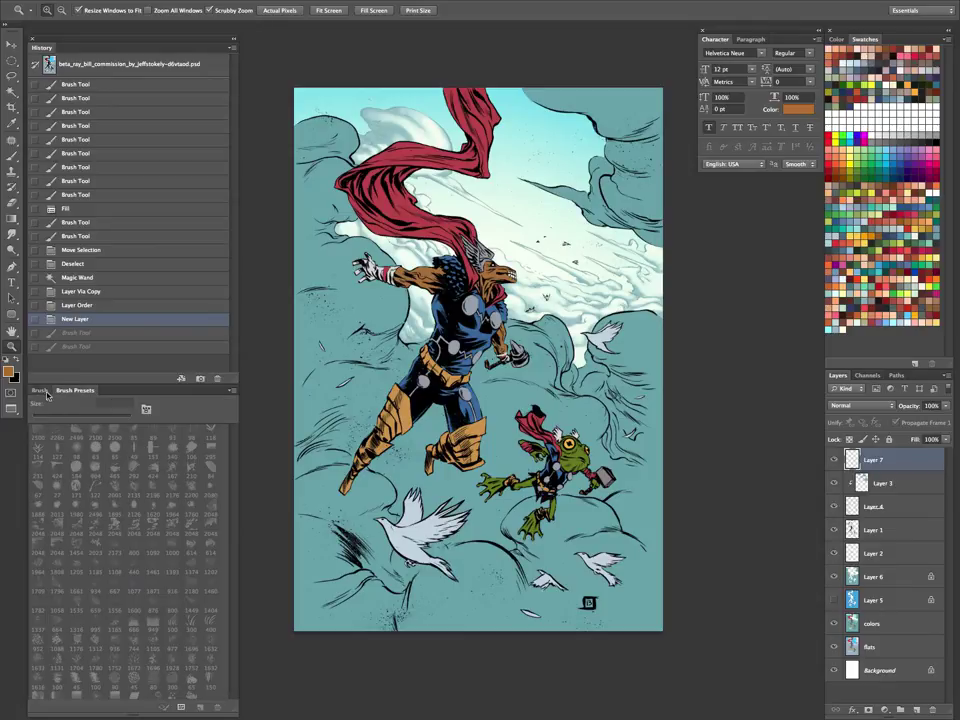
left_click(39, 390)
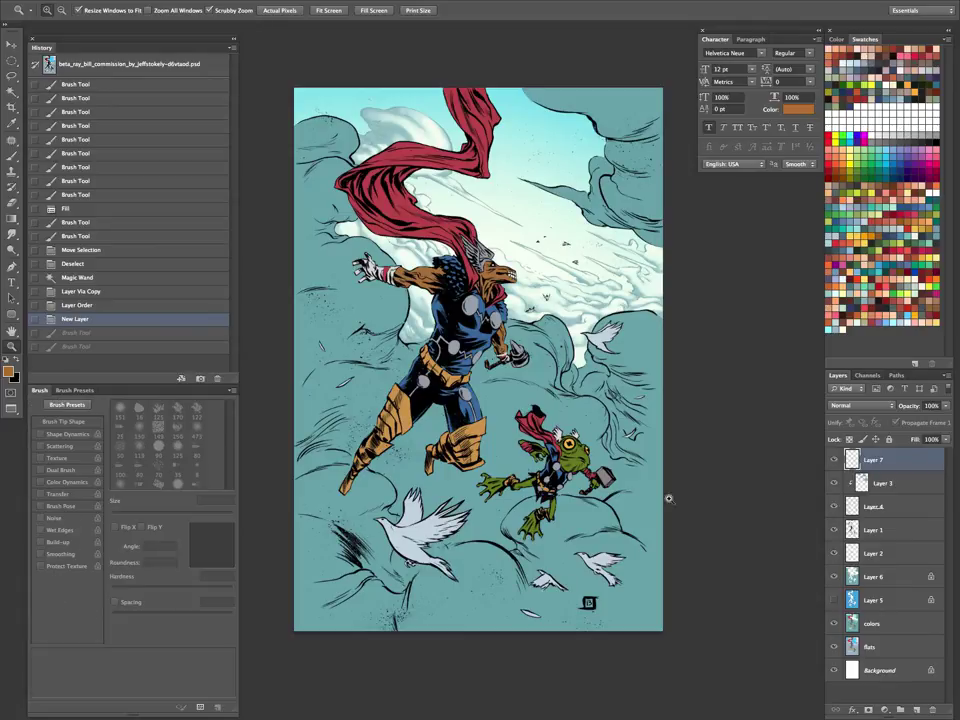
key("b")
left_click(18, 12)
left_click(56, 390)
key("z")
left_click(550, 260)
mouse_move(550, 260)
left_mouse_down()
mouse_move(487, 452)
mouse_move(490, 464)
mouse_move(584, 450)
left_mouse_up()
key("Tab")
left_click_drag(676, 485, 568, 616)
key("b")
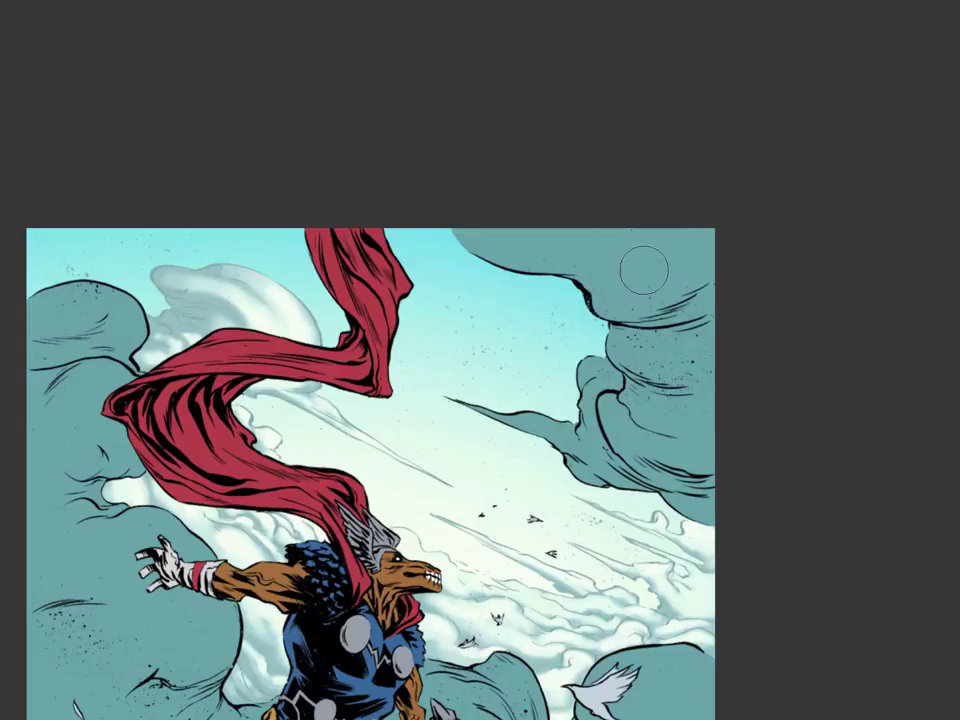
key("z")
left_click_drag(644, 322, 614, 354)
key("Tab")
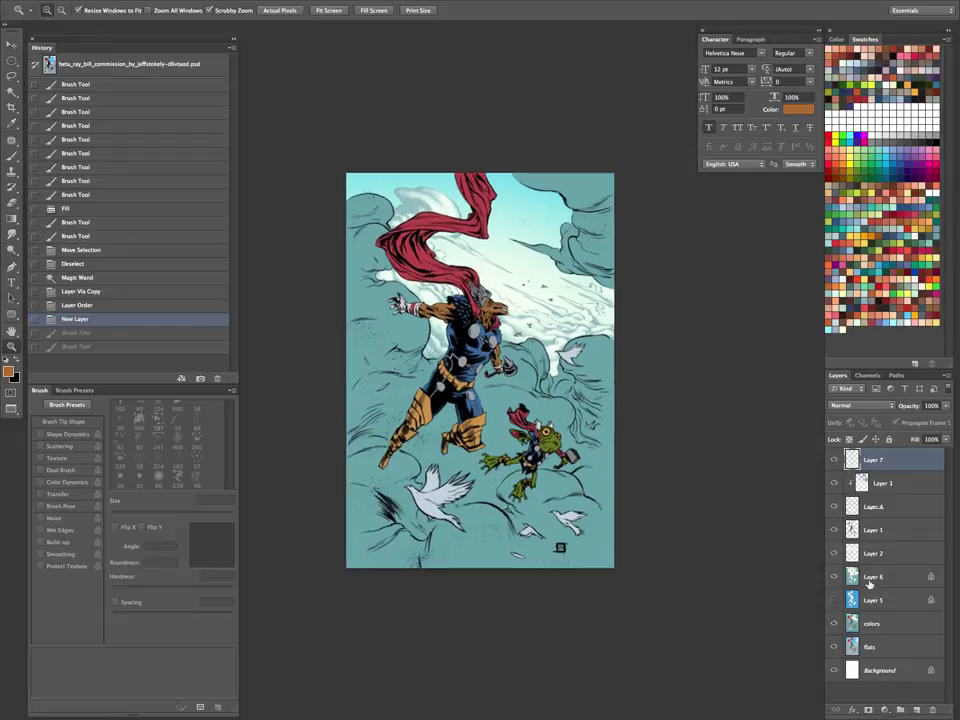
Fill the cloud shapes on Layer 6 with the light cyan sampled from the sky at the image's upper edge.
left_click(878, 576)
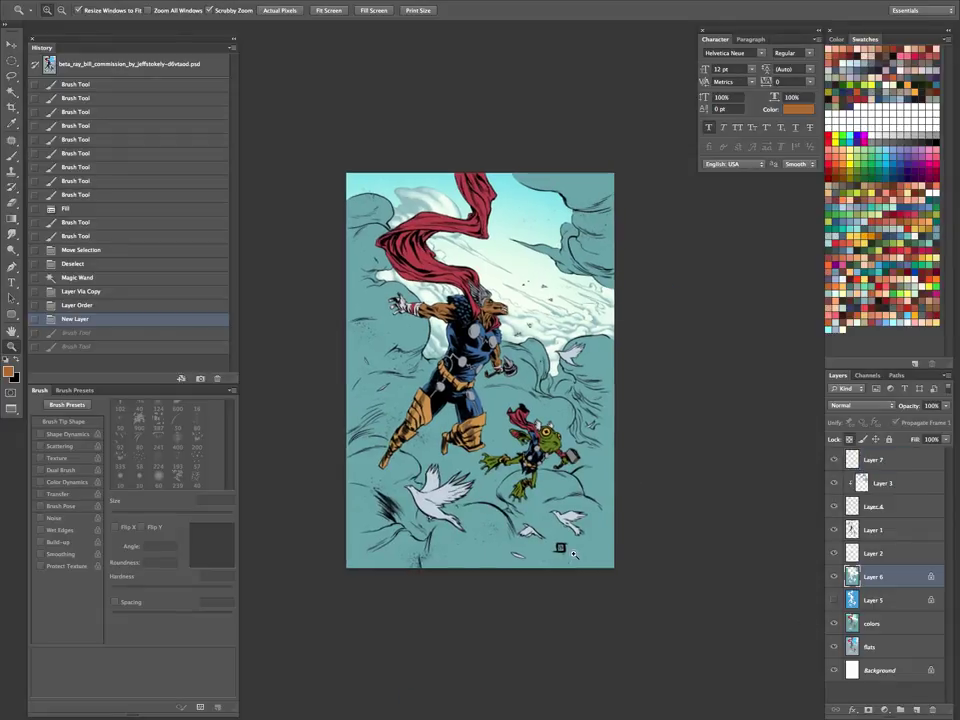
key("i")
left_click_drag(497, 172, 511, 173)
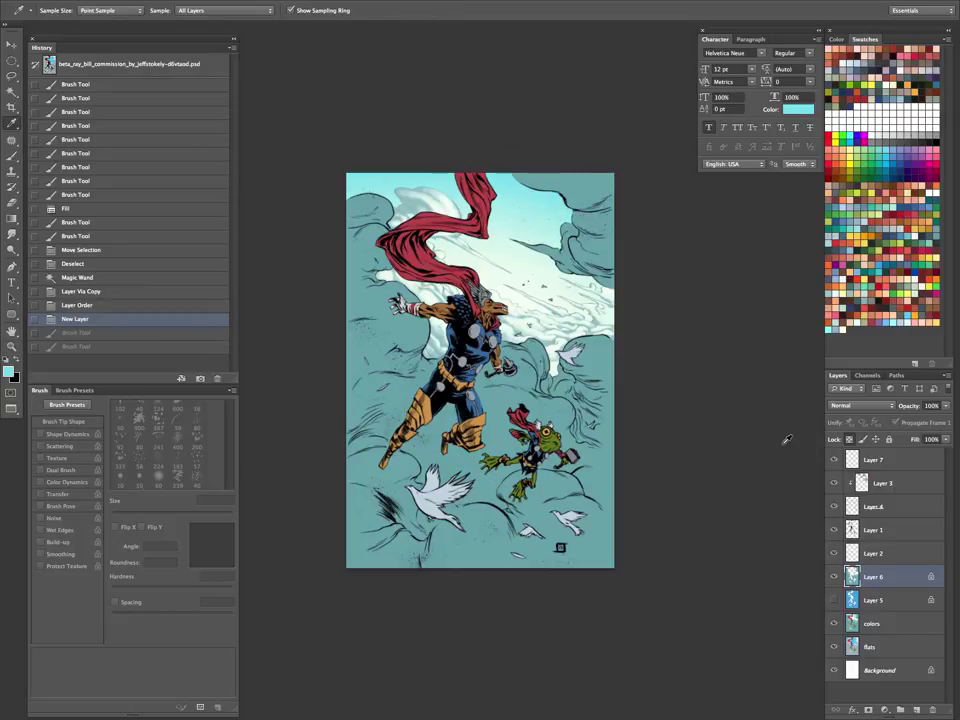
key("alt+BackSpace")
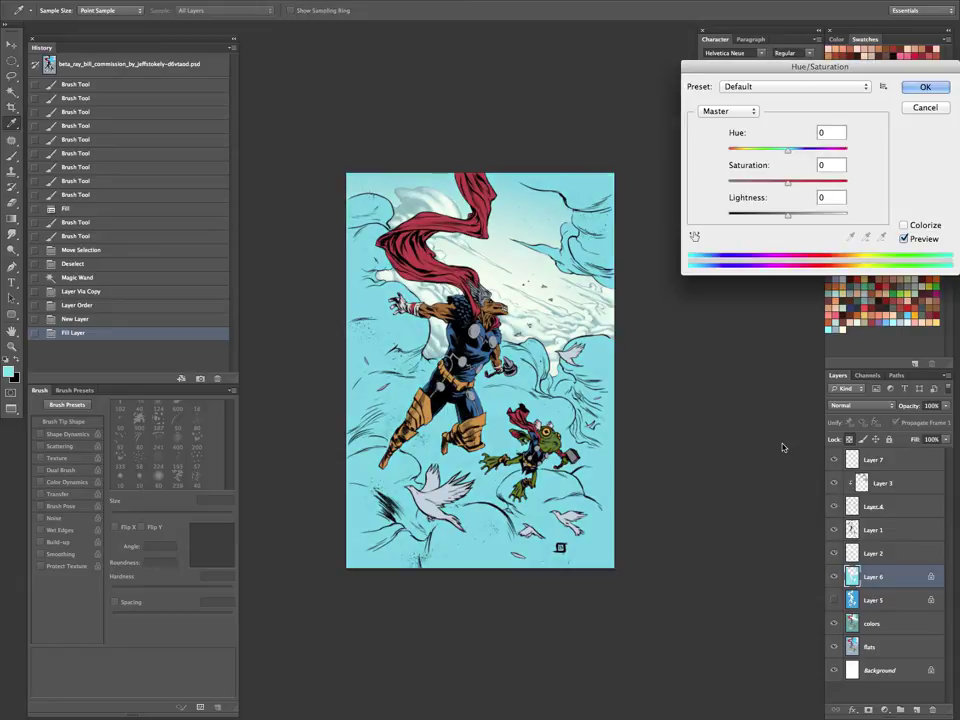
Apply a Hue/Saturation adjustment to Layer 6 with Saturation -12 and Lightness -31.
left_click_drag(787, 218, 782, 186)
left_click(769, 216)
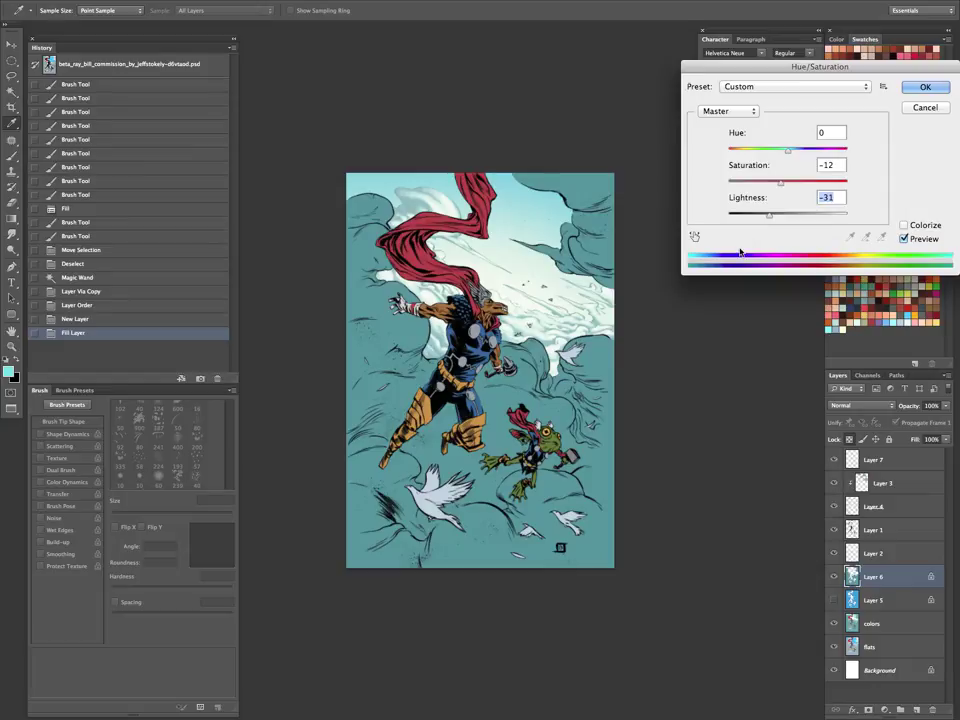
left_click(925, 87)
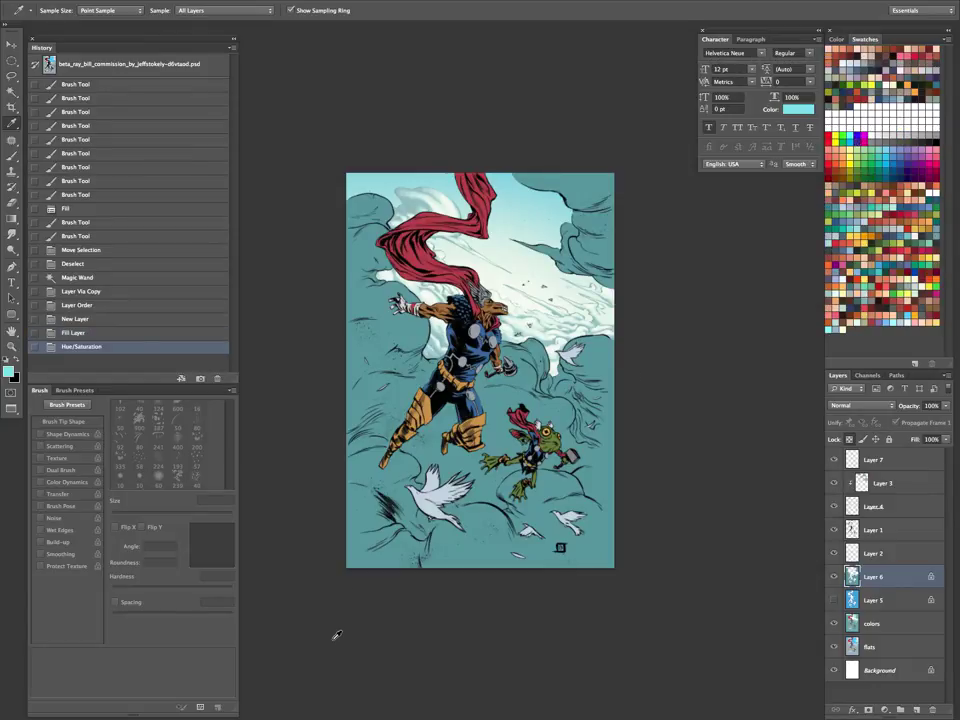
Sample the teal of the clouds for the Brush tool and lighten the foreground color to #6ab2bc.
key("z")
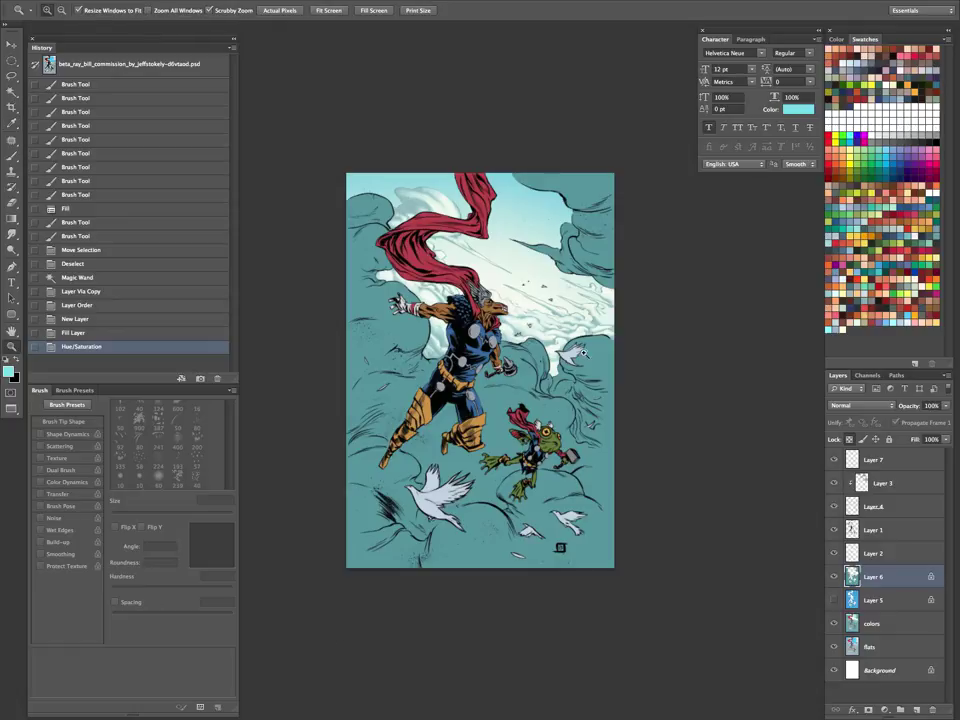
left_click_drag(591, 422, 561, 523)
key("b")
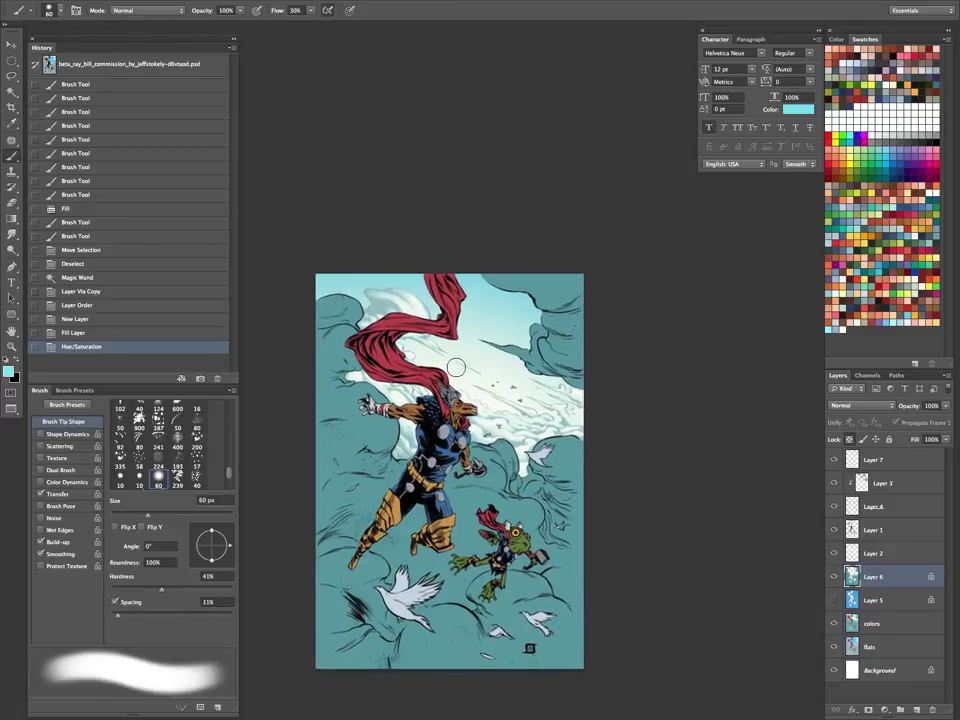
left_click(490, 358, "alt")
left_click(9, 371)
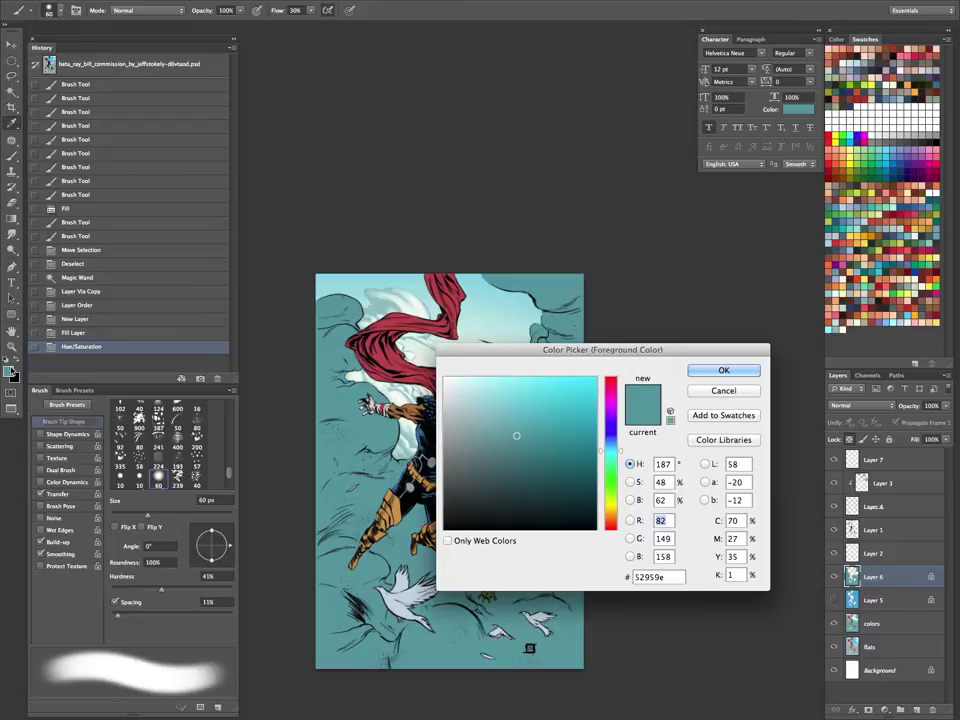
left_click_drag(516, 436, 510, 417)
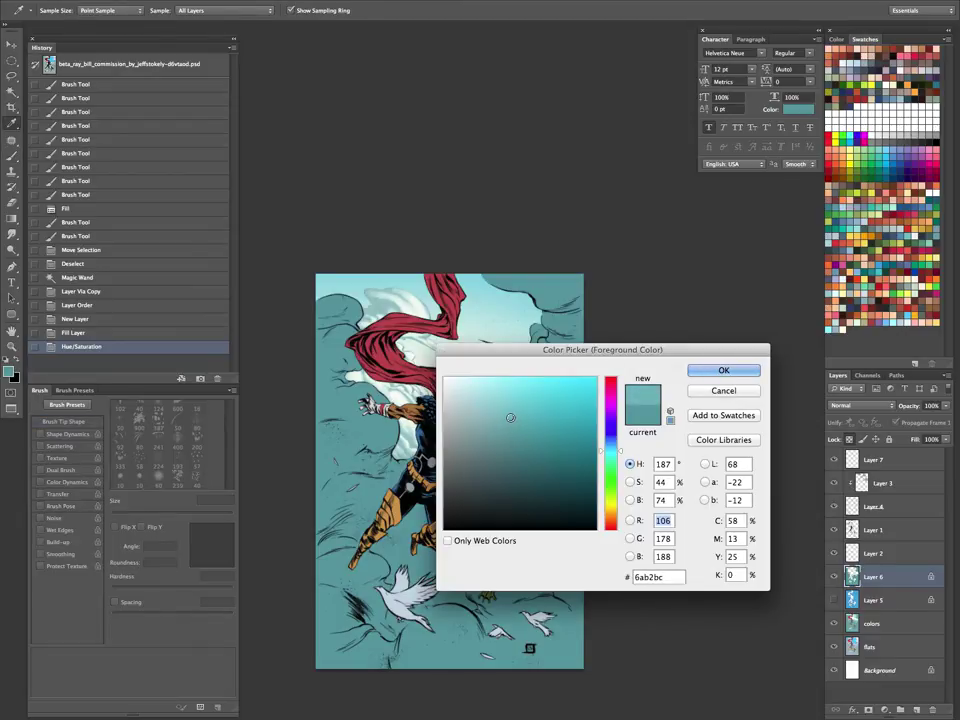
left_click(702, 370)
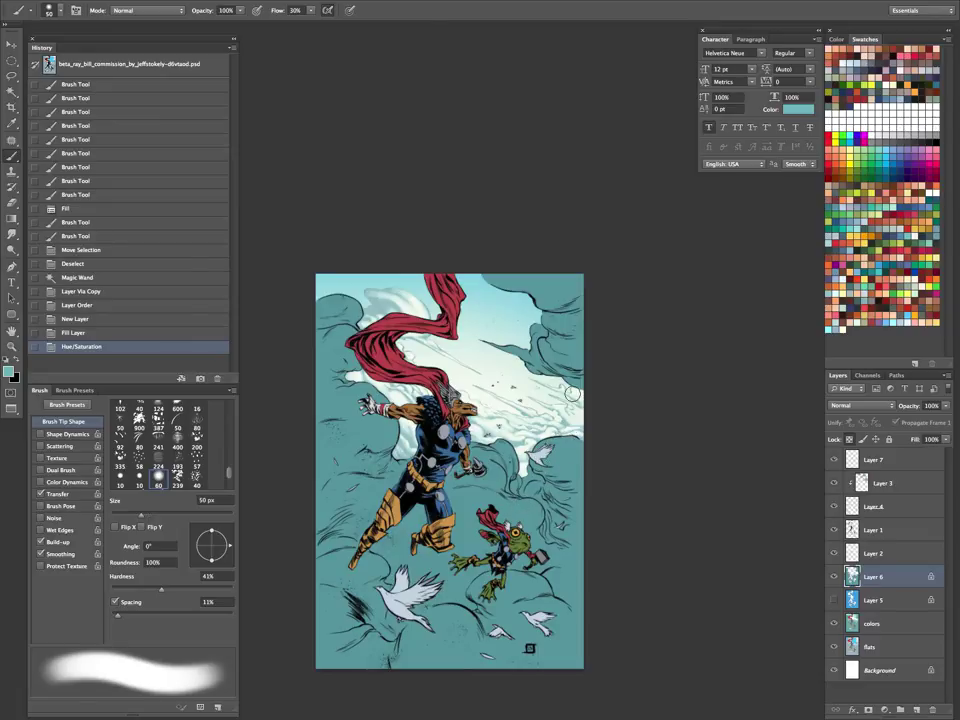
key("bracketleft")
key("bracketleft")
key("bracketleft")
key("bracketleft")
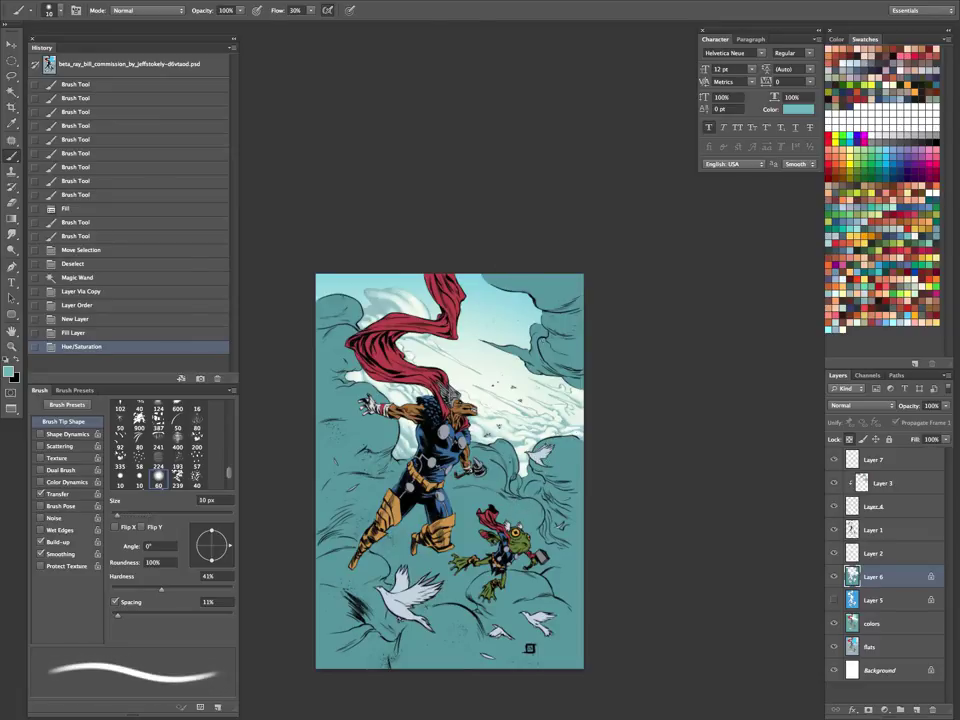
mouse_move(540, 341)
left_mouse_down()
mouse_move(545, 358)
mouse_move(658, 326)
left_mouse_up()
key("bracketright")
key("z")
key("Tab")
left_click_drag(794, 316, 535, 333)
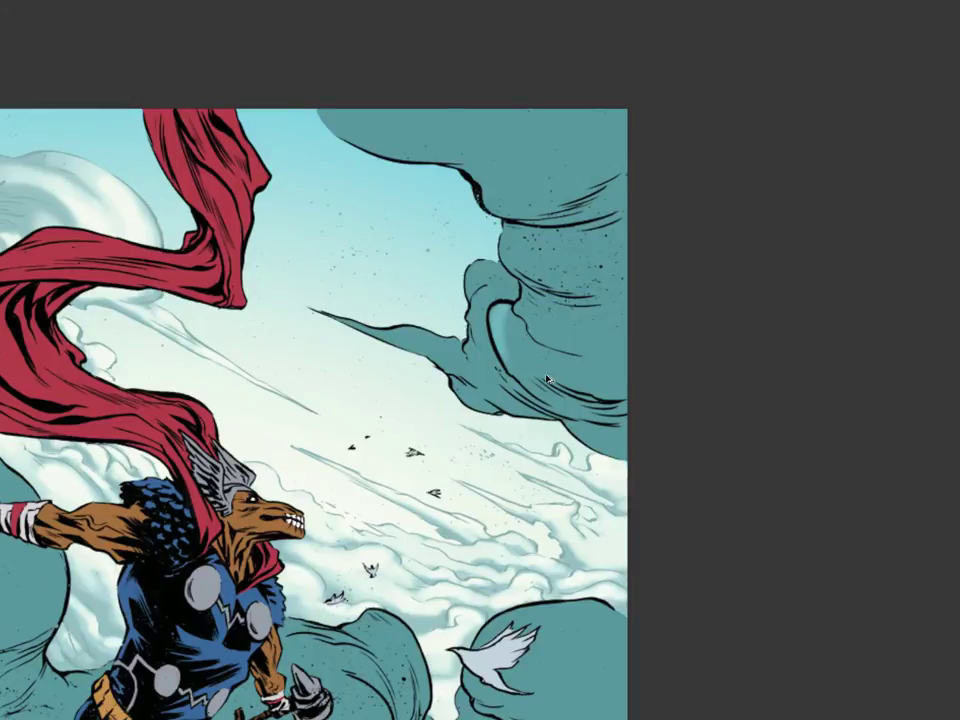
key("super+alt+z")
key("Tab")
key("super+alt+z")
Change the foreground color to a lighter teal for the cloud highlights.
mouse_move(683, 418)
left_mouse_down()
mouse_move(679, 409)
mouse_move(493, 372)
mouse_move(499, 399)
left_mouse_up()
left_click(12, 373)
left_click(692, 369)
key("Tab")
left_click_drag(721, 390, 532, 447)
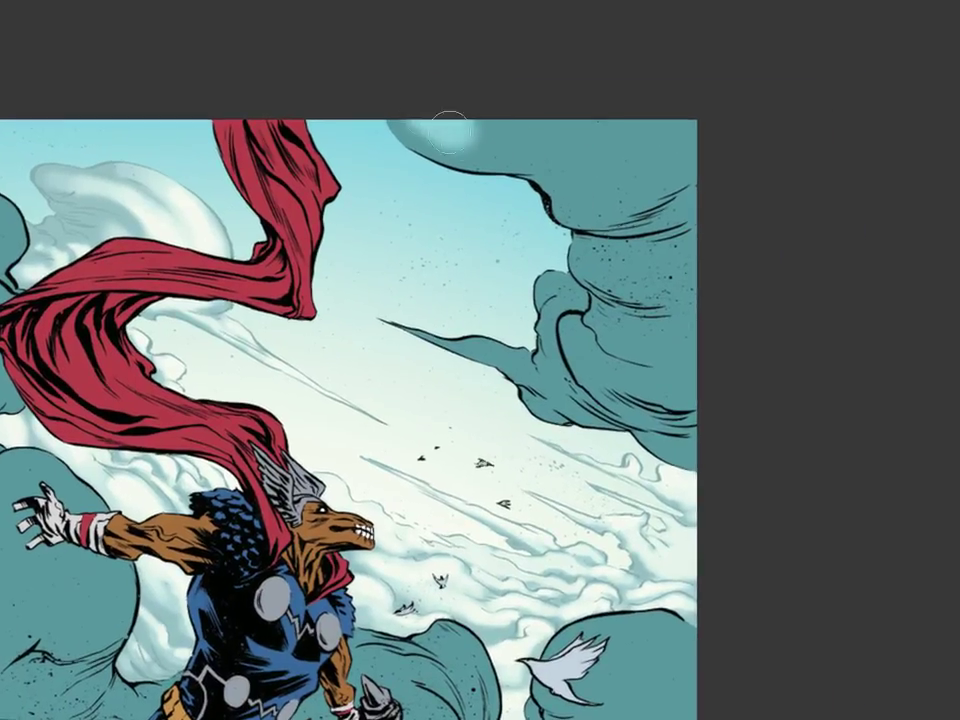
Paint broad light teal highlights over the upper lobes of the upper-right cloud on Layer 6.
mouse_move(455, 135)
left_mouse_down()
mouse_move(551, 144)
mouse_move(519, 122)
mouse_move(671, 90)
left_mouse_up()
mouse_move(564, 162)
left_mouse_down()
mouse_move(574, 195)
mouse_move(648, 157)
mouse_move(697, 158)
left_mouse_up()
left_click_drag(588, 258, 664, 260)
Paint highlights along the curled folds in the middle of the upper-right cloud with a smaller brush.
key("bracketleft")
key("bracketleft")
key("bracketleft")
mouse_move(601, 309)
left_mouse_down()
mouse_move(602, 331)
mouse_move(624, 350)
left_mouse_up()
key("bracketleft")
mouse_move(575, 323)
left_mouse_down()
mouse_move(569, 331)
mouse_move(582, 362)
mouse_move(580, 333)
mouse_move(598, 385)
left_mouse_up()
mouse_move(546, 281)
left_mouse_down()
mouse_move(545, 331)
mouse_move(578, 387)
left_mouse_up()
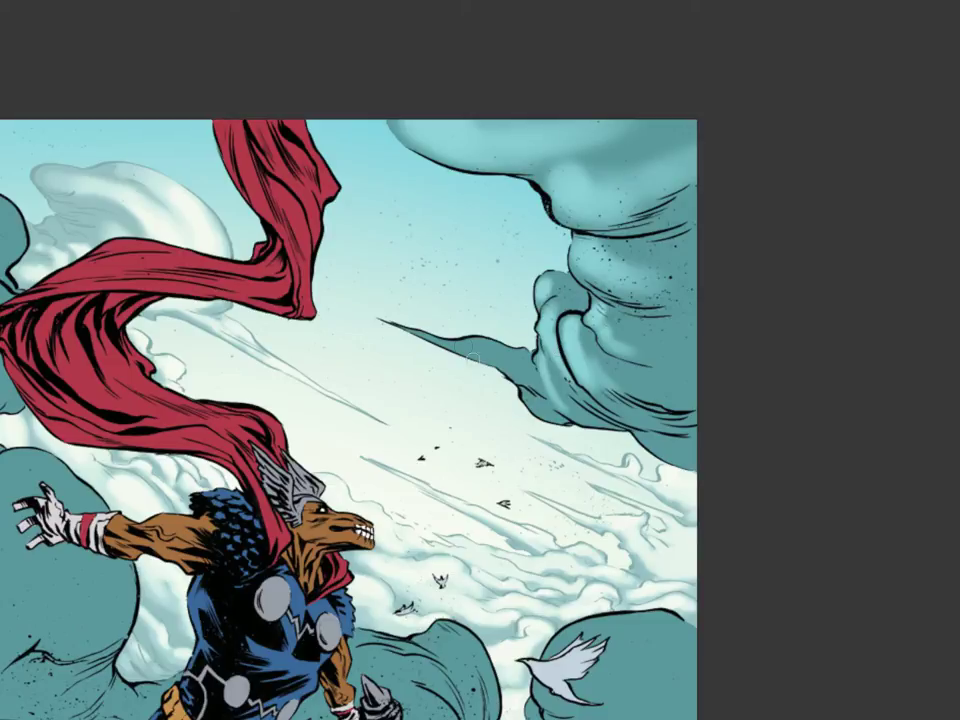
Extend the light teal highlights along the upper-right cloud's pointed wisp, its underside and the small curl above it.
mouse_move(416, 321)
left_mouse_down()
mouse_move(533, 370)
mouse_move(460, 346)
mouse_move(526, 369)
mouse_move(584, 435)
mouse_move(526, 400)
mouse_move(556, 423)
mouse_move(564, 375)
mouse_move(504, 369)
mouse_move(550, 373)
mouse_move(589, 419)
left_mouse_up()
left_click_drag(555, 384, 545, 354)
left_click_drag(545, 286, 566, 318)
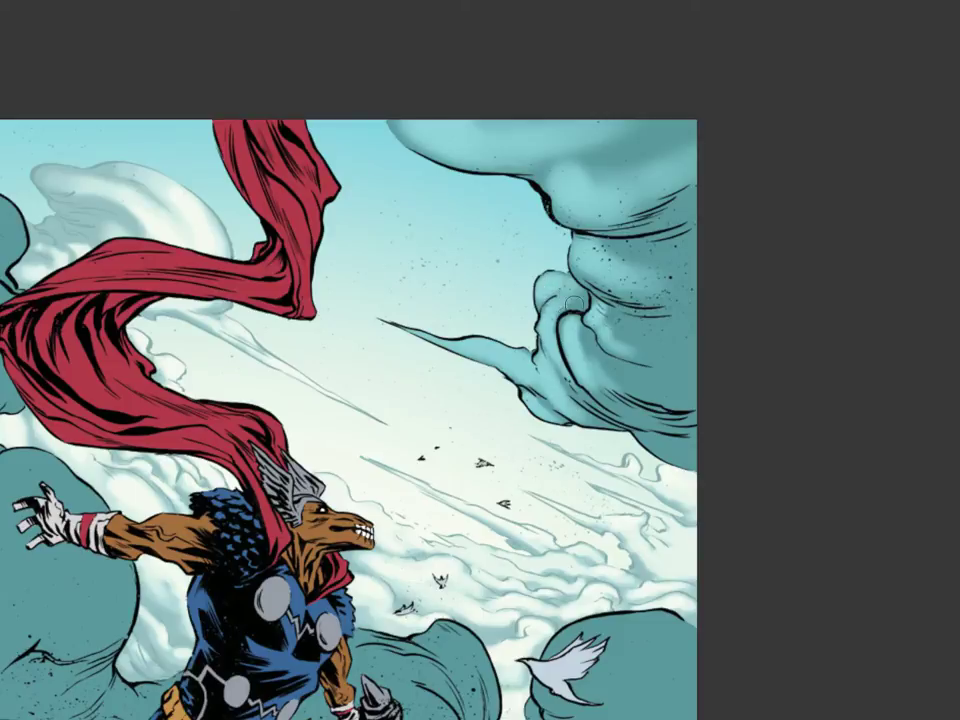
Blend more highlight into the top lobes of the upper-right cloud with a 30 px brush.
key("Tab")
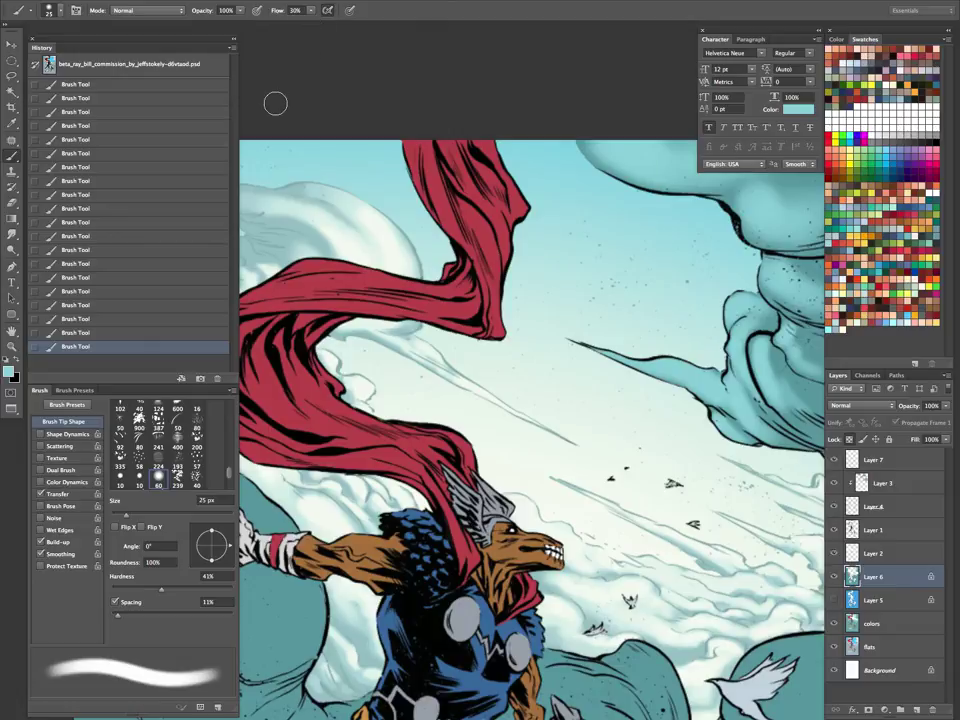
left_click_drag(702, 378, 502, 455)
key("bracketright")
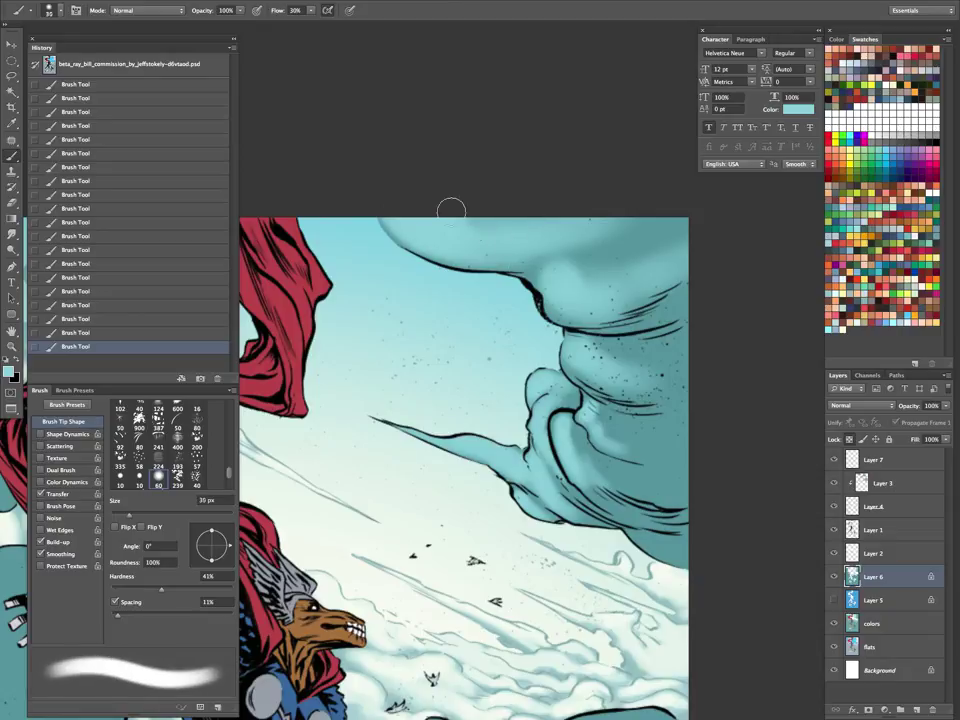
mouse_move(566, 293)
left_mouse_down()
mouse_move(610, 301)
mouse_move(660, 281)
left_mouse_up()
Refine the highlights around the upper-right cloud's inner fold lines, varying the brush size between about 9 and 20 px.
key("bracketleft")
key("bracketleft")
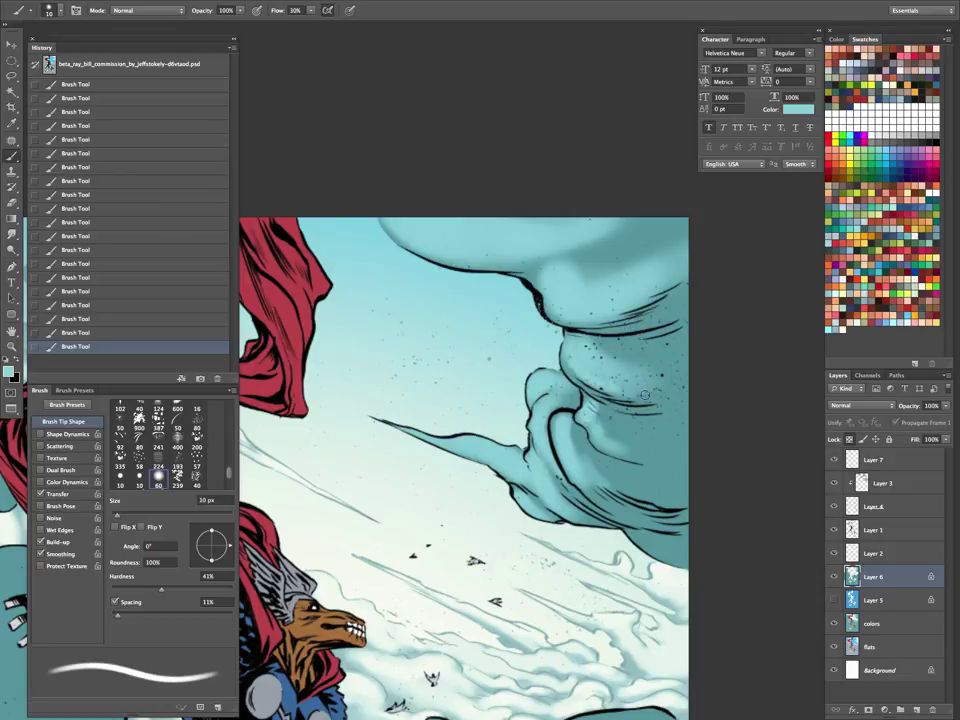
key("bracketright")
key("bracketright")
key("bracketleft")
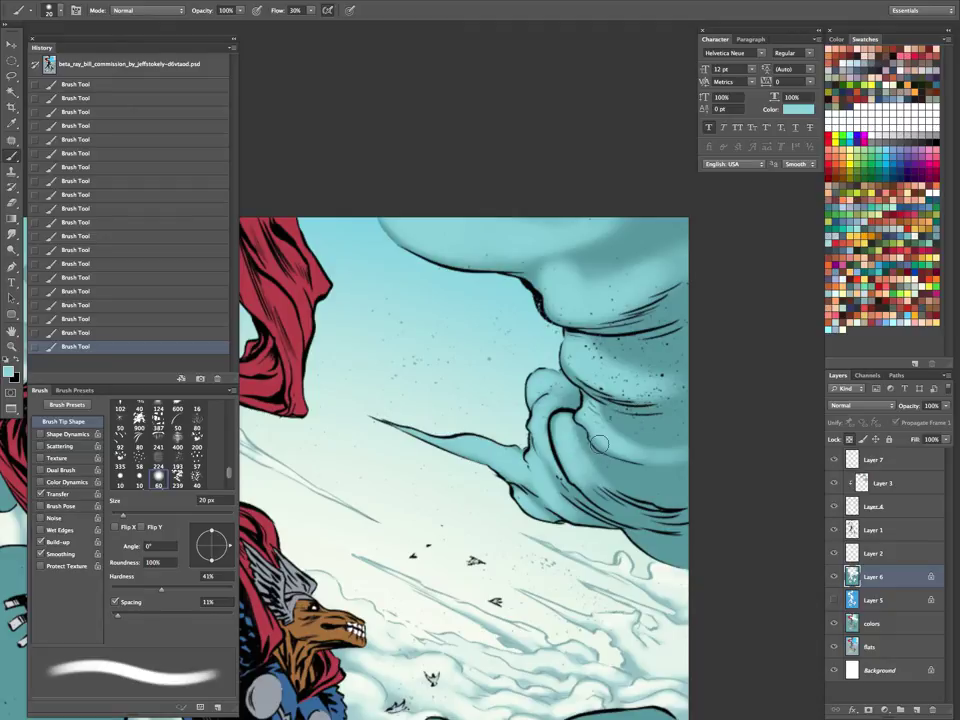
key("bracketleft")
key("bracketleft")
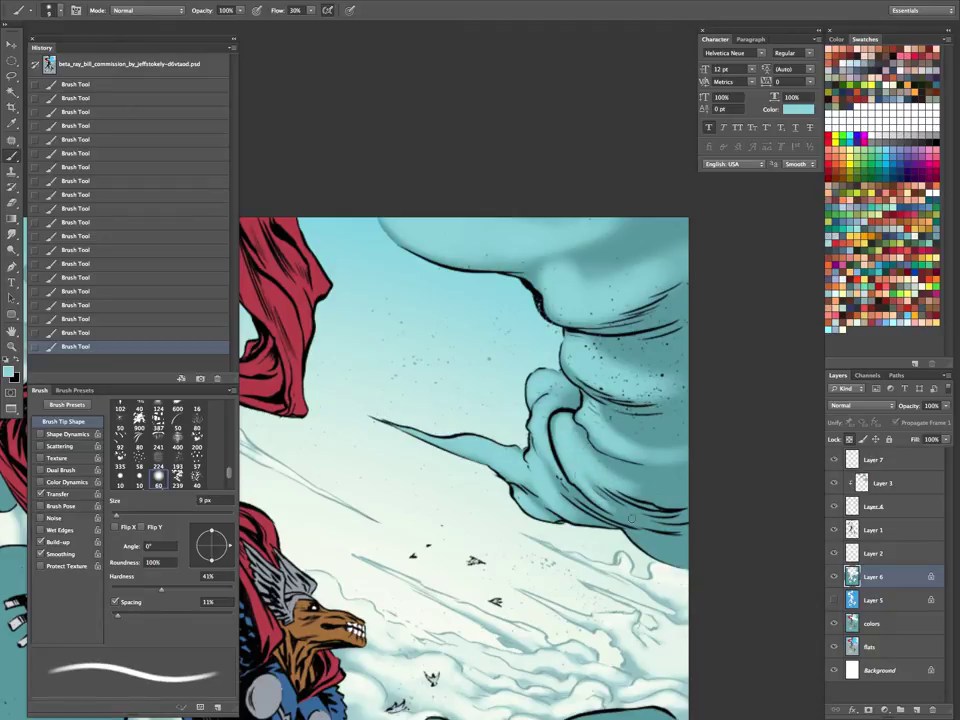
Detail the narrow folds along the upper-right cloud's lower edge with an 8 px brush.
left_click_drag(563, 352, 504, 259)
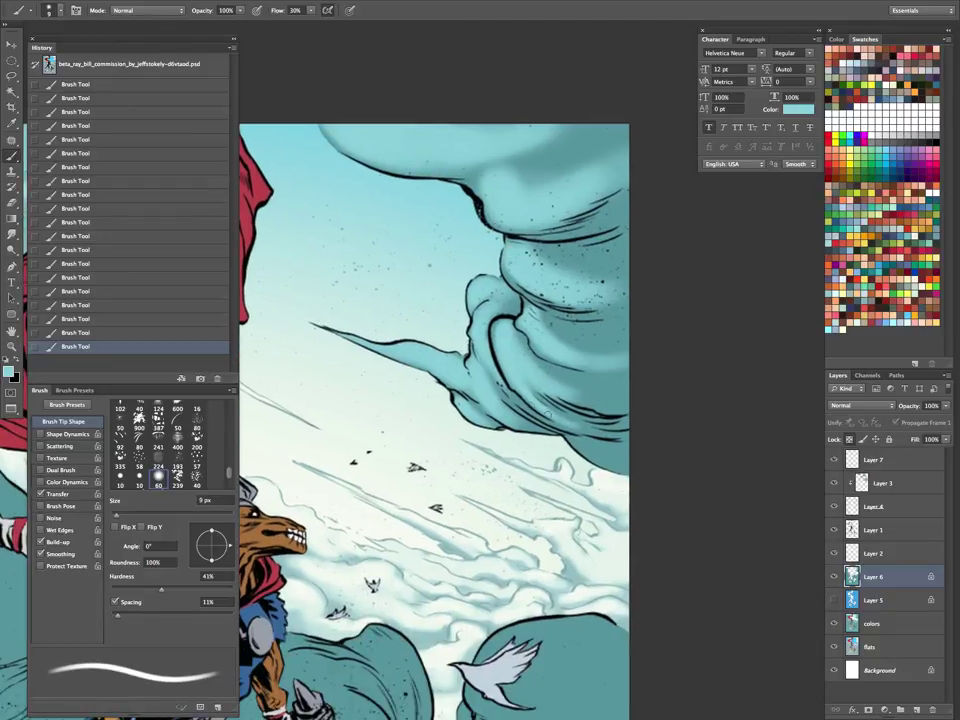
key("bracketleft")
key("bracketleft")
key("bracketright")
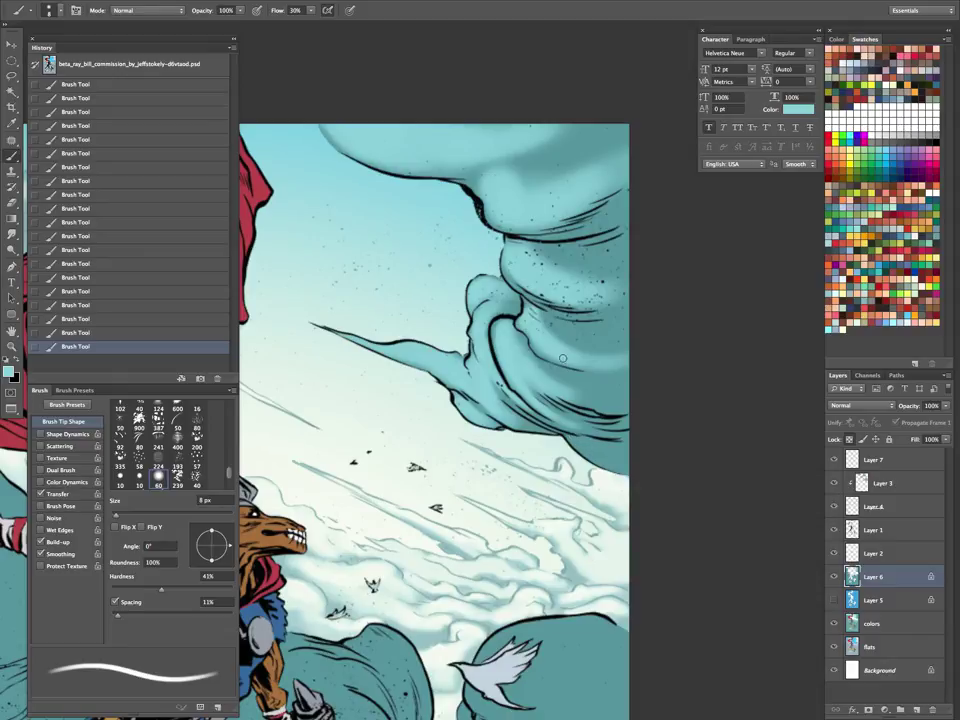
Enlarge the brush to 25 px and finish the highlights on the upper-right cloud down to its lower tip.
key("bracketright")
key("bracketright")
key("bracketright")
key("bracketright")
key("bracketright")
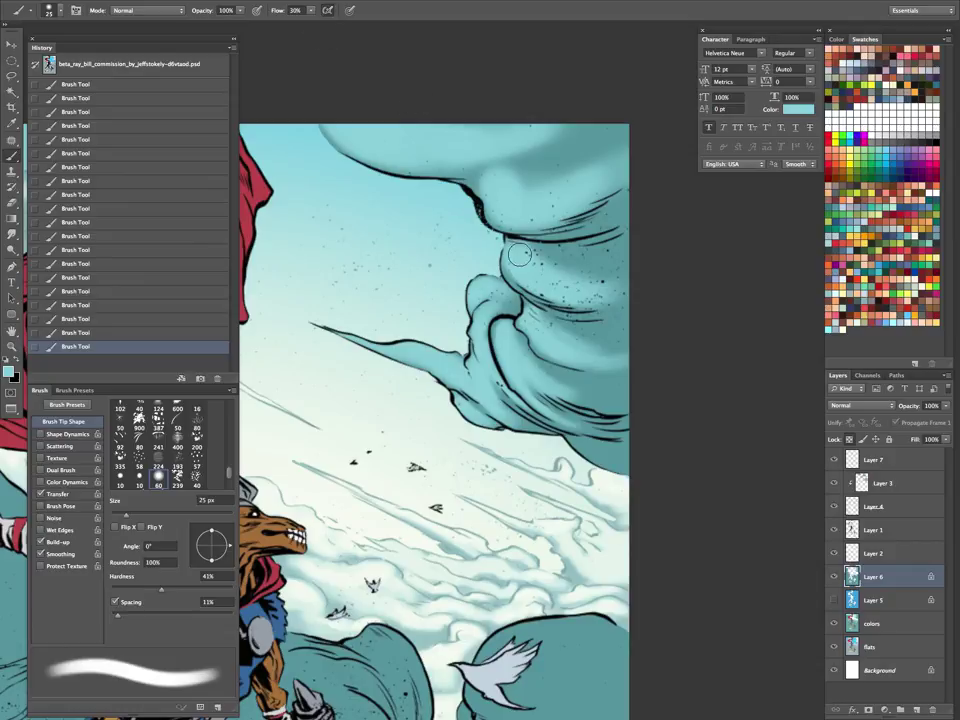
key("Tab")
mouse_move(796, 259)
left_mouse_down()
mouse_move(422, 238)
mouse_move(408, 251)
left_mouse_up()
left_click_drag(374, 313, 464, 372)
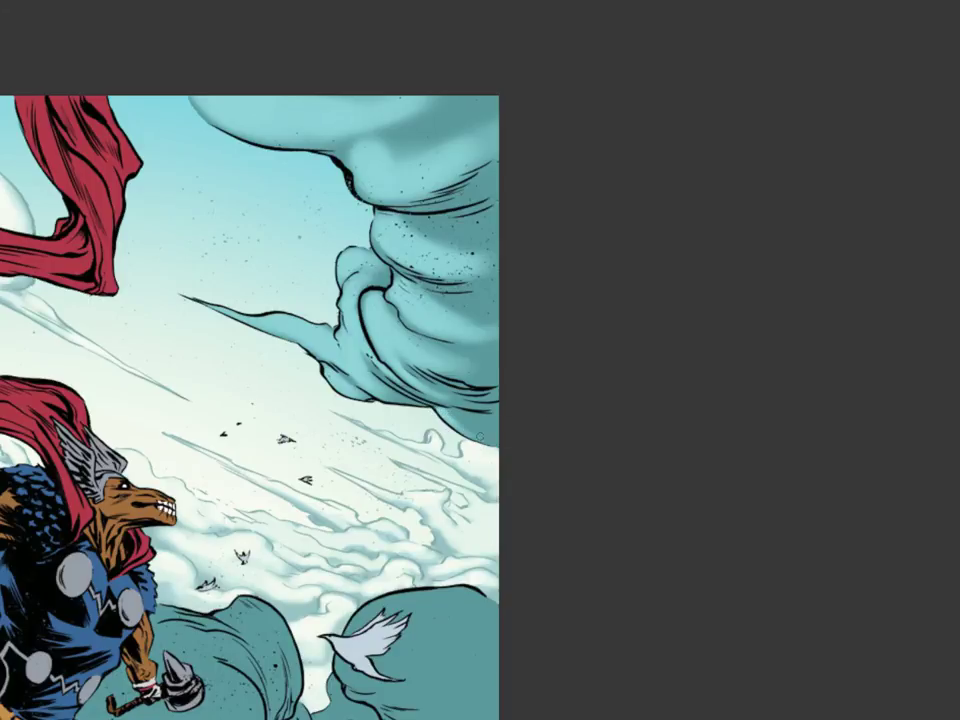
Paint light teal highlights on the left-hand clouds behind the cape and below the hero's outstretched arm.
left_click_drag(611, 405, 752, 354)
left_click_drag(657, 394, 563, 468)
left_click_drag(626, 336, 686, 336)
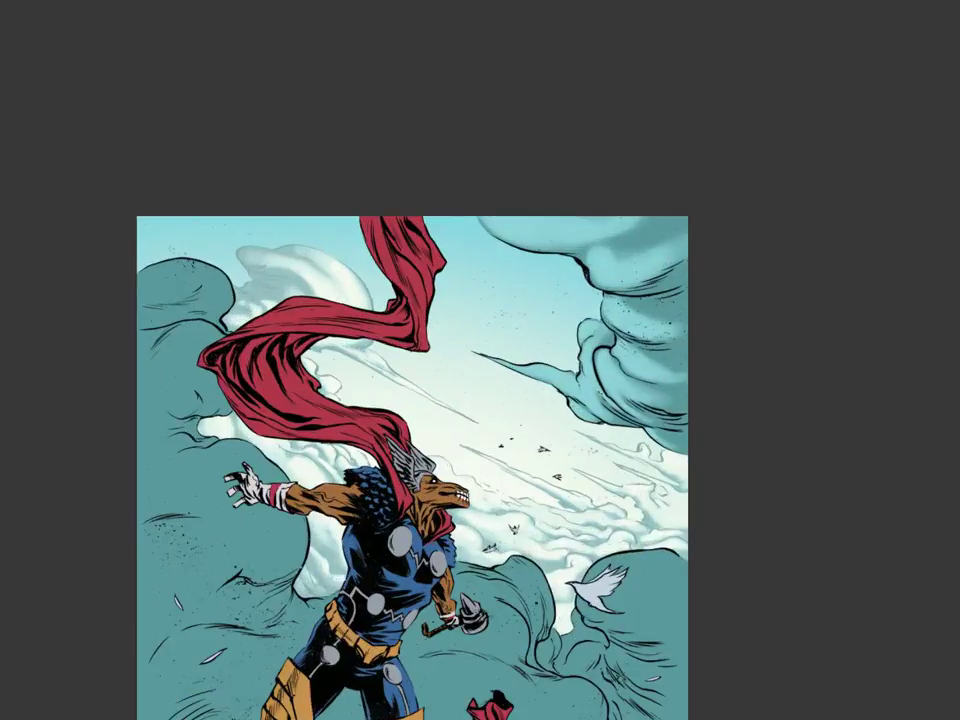
left_click_drag(645, 250, 585, 263)
left_click_drag(474, 413, 638, 372)
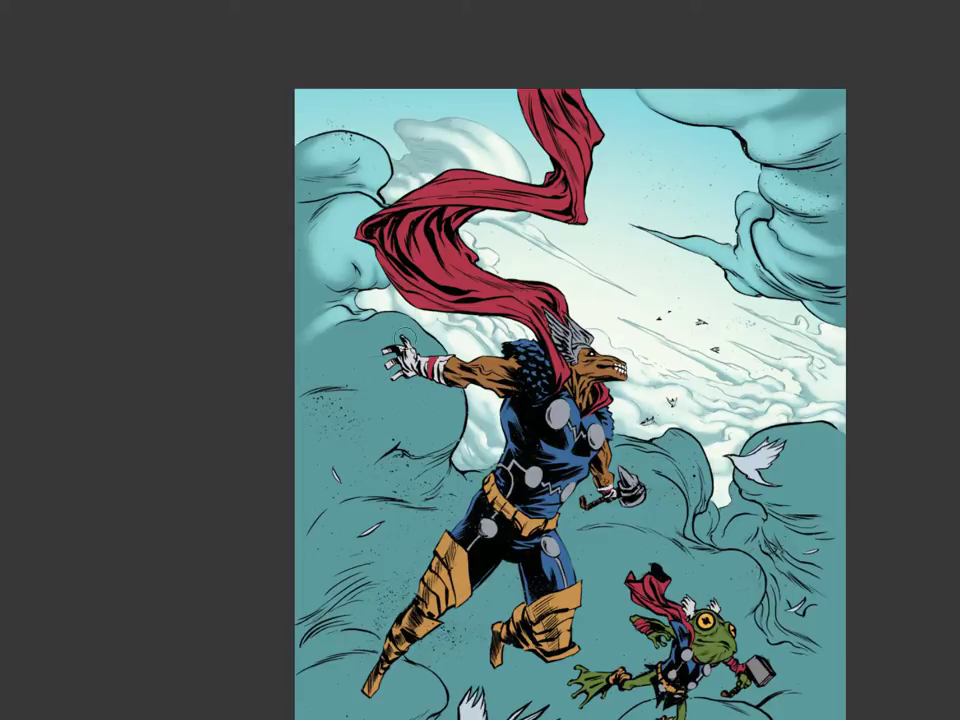
mouse_move(365, 357)
left_mouse_down()
mouse_move(398, 359)
mouse_move(393, 344)
mouse_move(445, 389)
mouse_move(377, 351)
mouse_move(434, 399)
mouse_move(402, 384)
mouse_move(400, 371)
mouse_move(436, 403)
left_mouse_up()
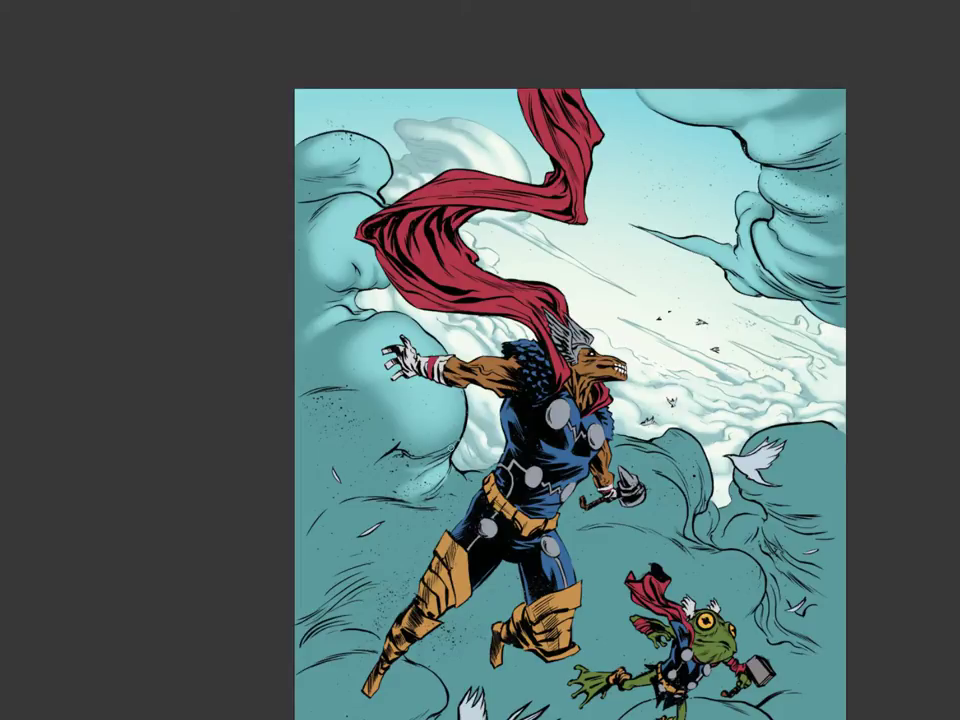
Enlarge the brush and paint broad light teal highlights on the rounded left-hand cloud below the hero's outstretched arm.
key("]")
key("]")
key("]")
key("]")
key("]")
left_click_drag(376, 352, 328, 365)
key("]")
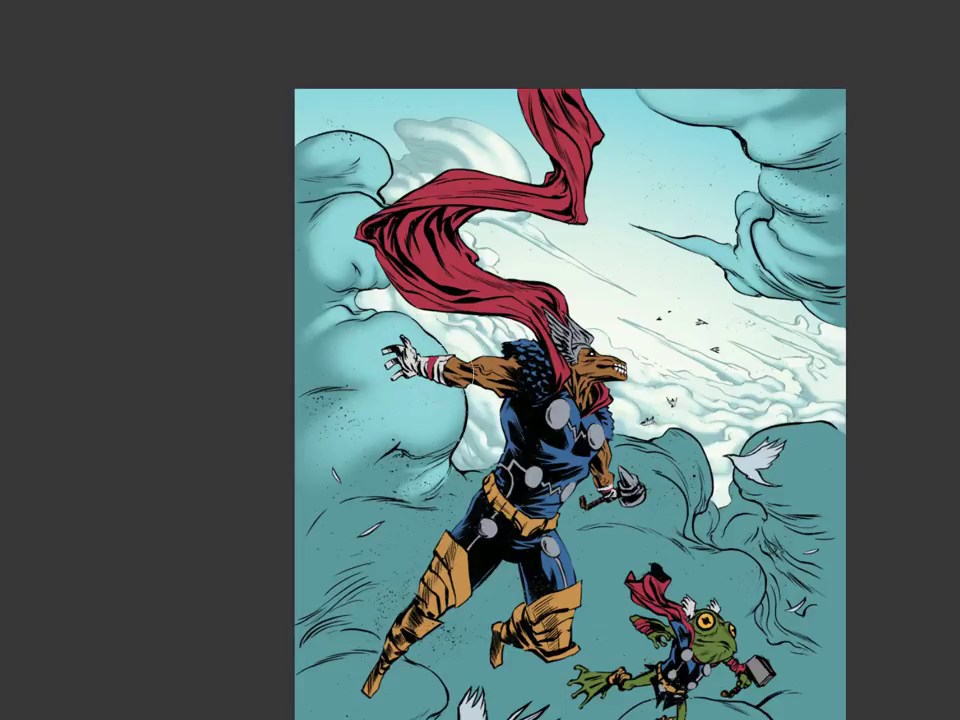
Reduce the brush size and extend the highlights from the left cloud's lower tip across the clouds around the hero's legs and the frog.
key("[")
key("[")
key("[")
key("[")
left_click_drag(455, 483, 470, 491)
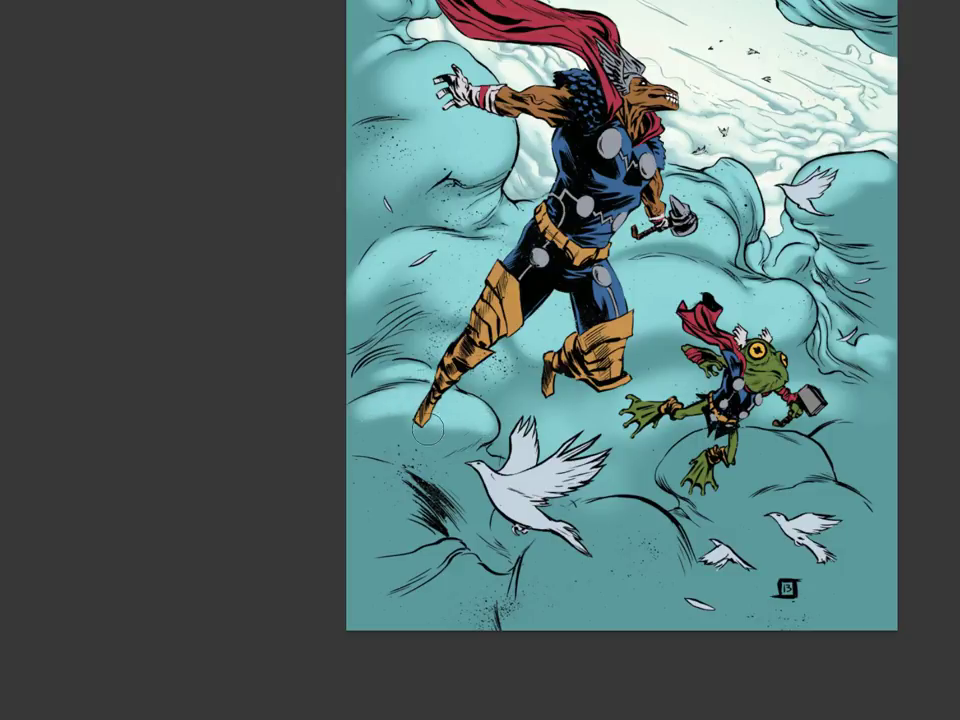
Highlight the bottom clouds beneath the frog and around the white doves with a smaller brush.
key("[")
key("[")
left_click_drag(739, 576, 827, 493)
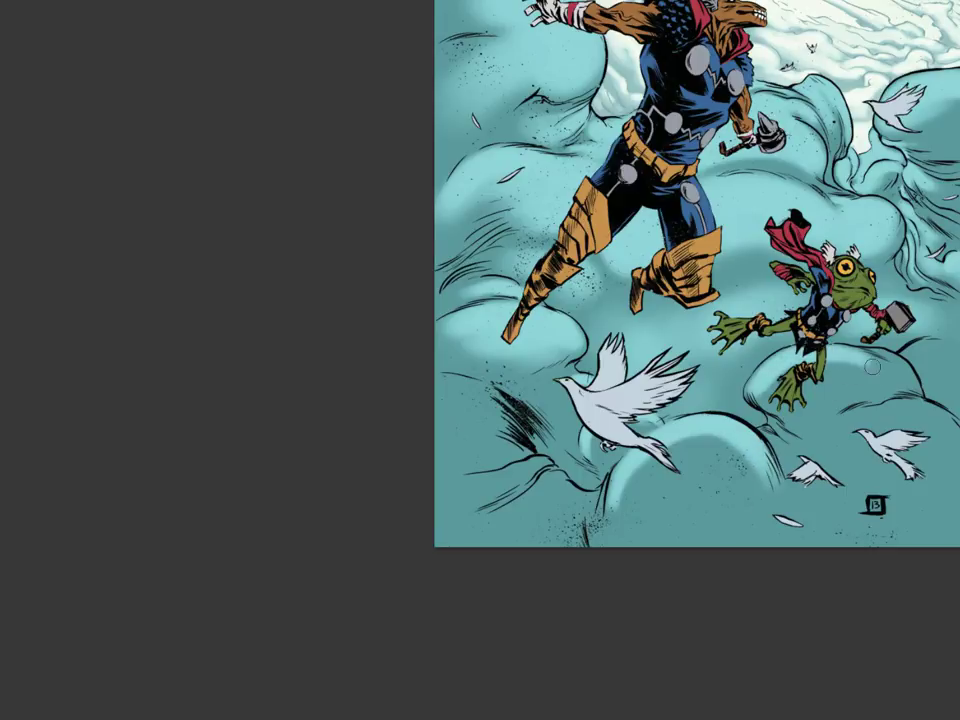
left_click_drag(874, 479, 728, 383)
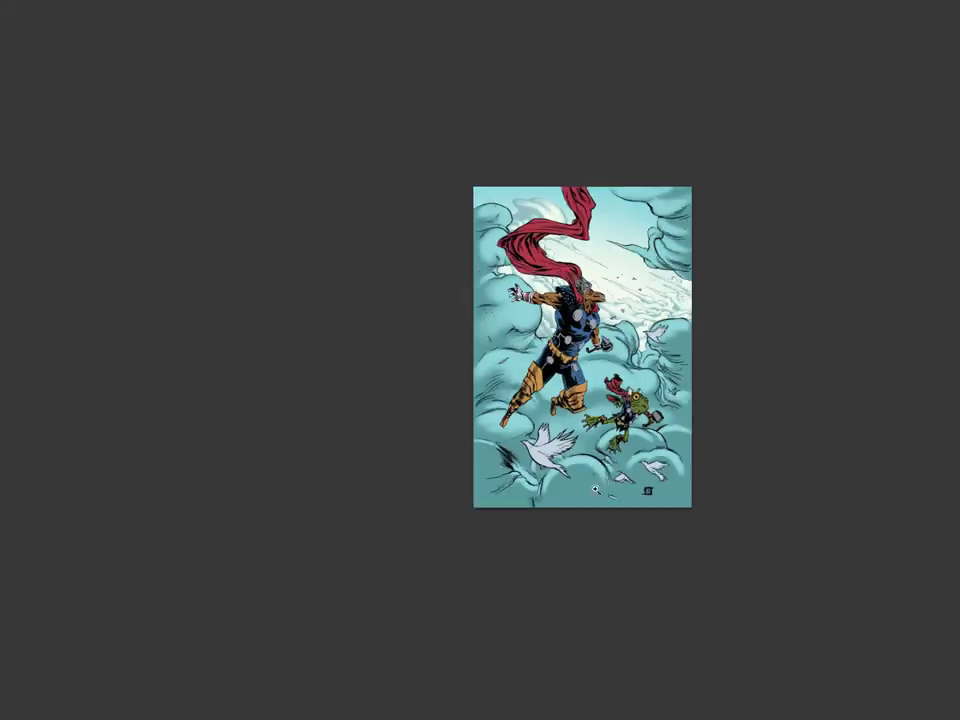
Choose the soft brush preset and enlarge it to 400 px for broad shading over the whole illustration.
left_click_drag(661, 474, 606, 505)
left_click(692, 424)
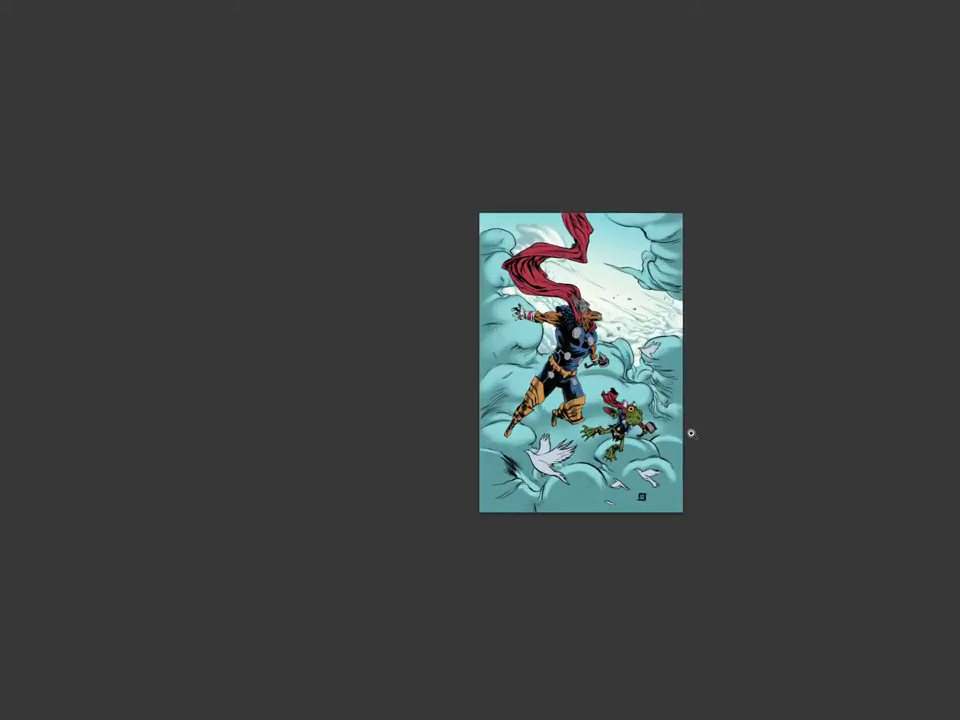
left_click_drag(660, 416, 662, 422)
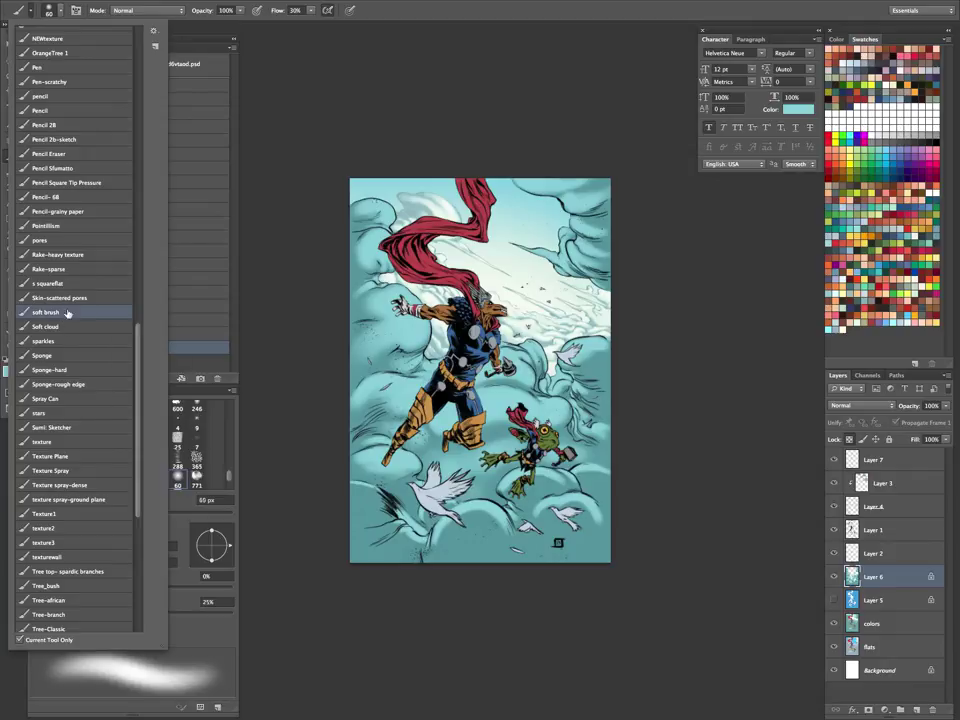
left_click(440, 12)
key("bracketright")
key("bracketright")
key("bracketright")
key("bracketright")
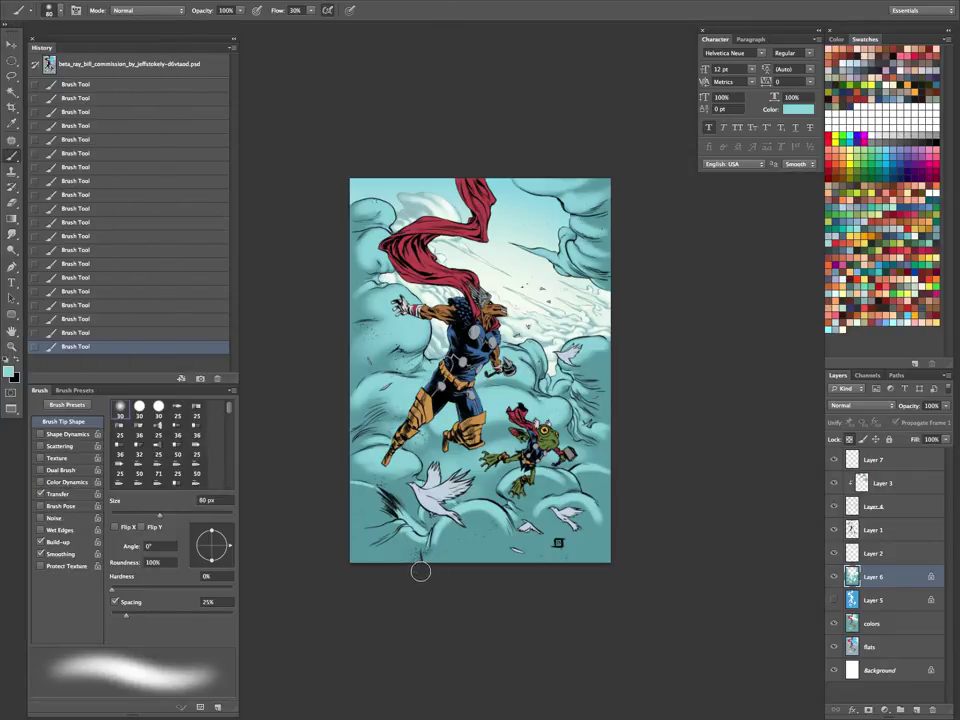
key("bracketright")
key("bracketright")
key("bracketright")
key("bracketright")
key("bracketright")
key("bracketright")
key("bracketright")
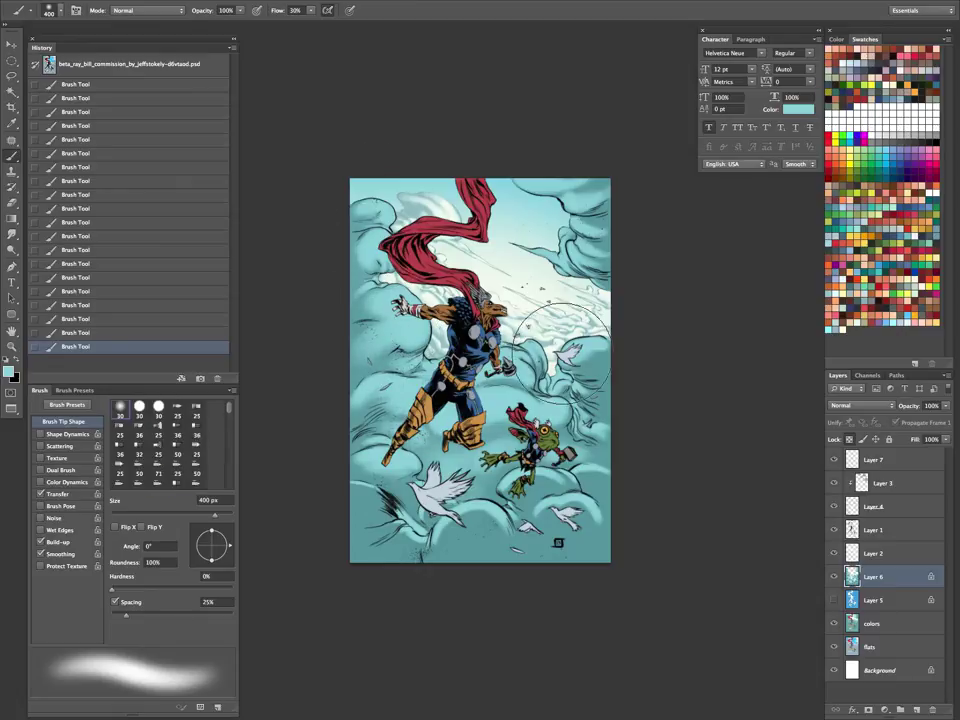
Reduce the soft brush to 250 px and blend broad light teal over the right-hand and lower clouds.
key("bracketleft")
key("ctrl+alt+z")
key("ctrl+alt+z")
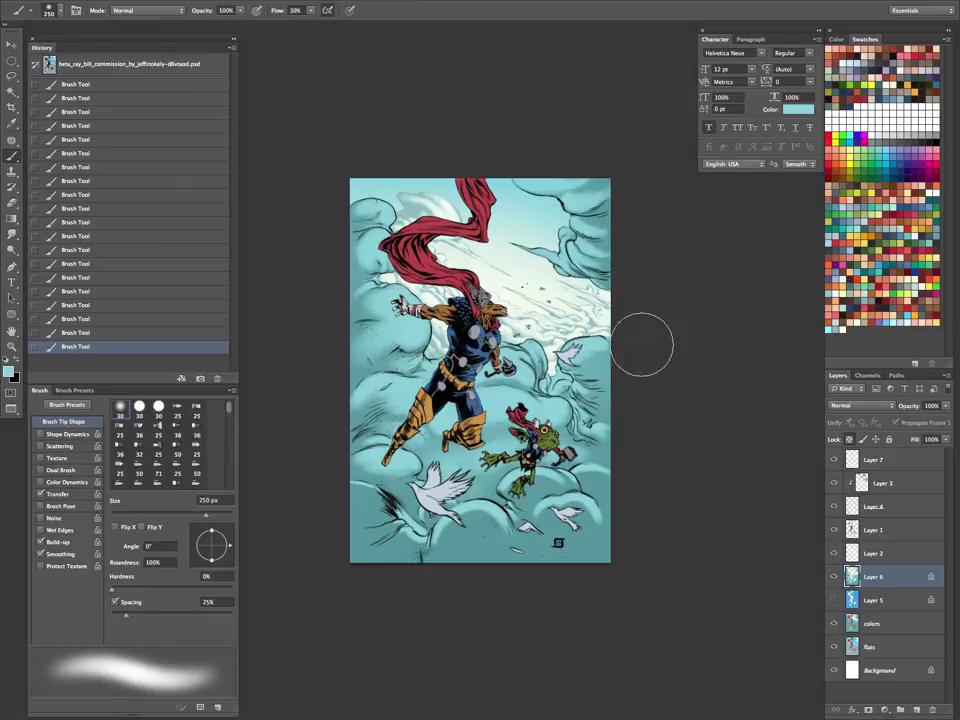
key("bracketleft")
key("ctrl+shift+z")
key("ctrl+shift+z")
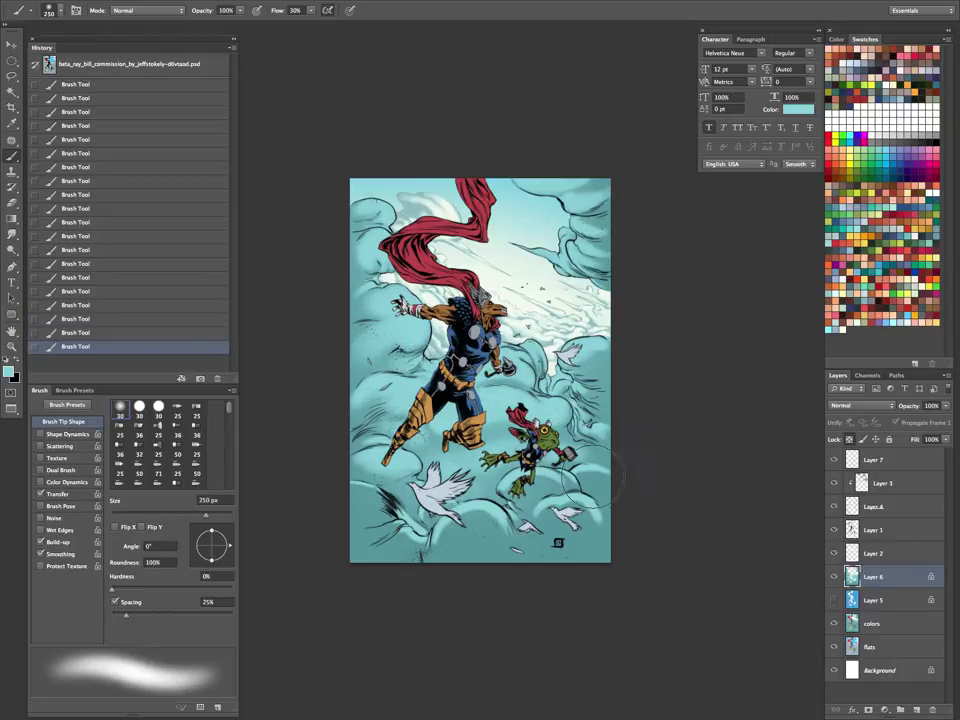
Reduce the soft brush to between 35 and 70 px and refine the highlights on the lower clouds near the large dove.
key("bracketleft")
key("bracketleft")
key("bracketleft")
key("bracketleft")
key("bracketleft")
key("bracketleft")
key("bracketleft")
key("bracketleft")
key("bracketleft")
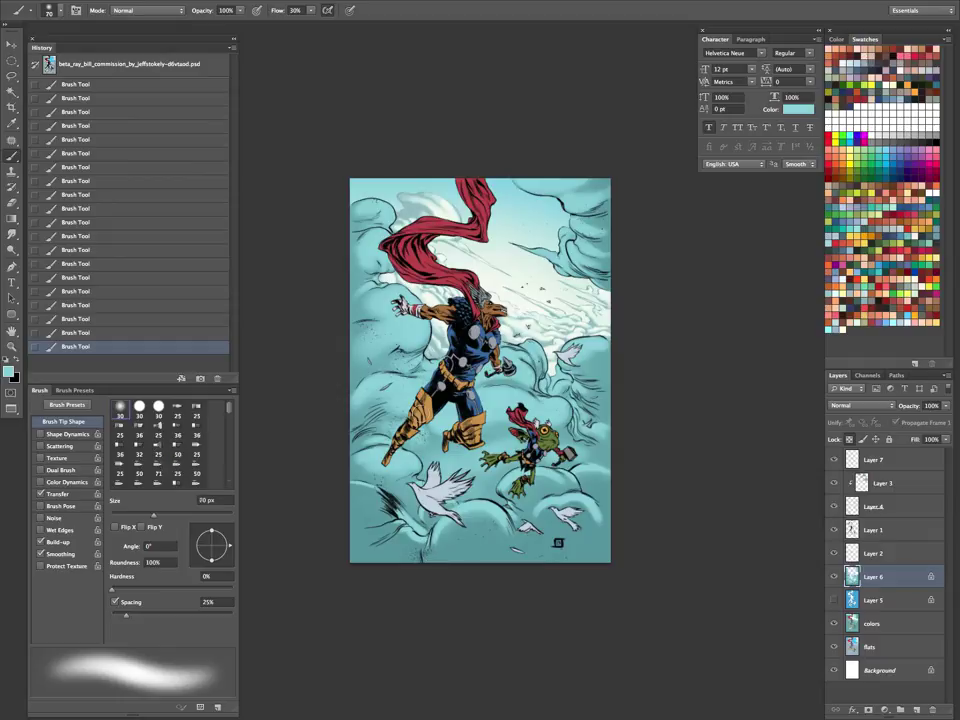
key("bracketleft")
key("bracketleft")
key("bracketleft")
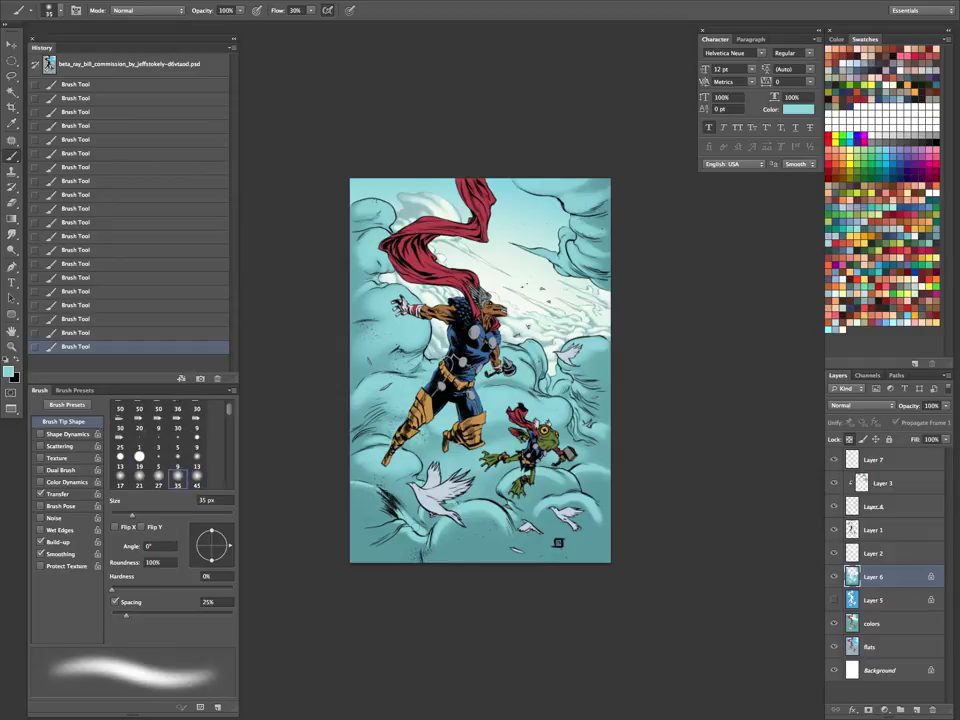
key("bracketright")
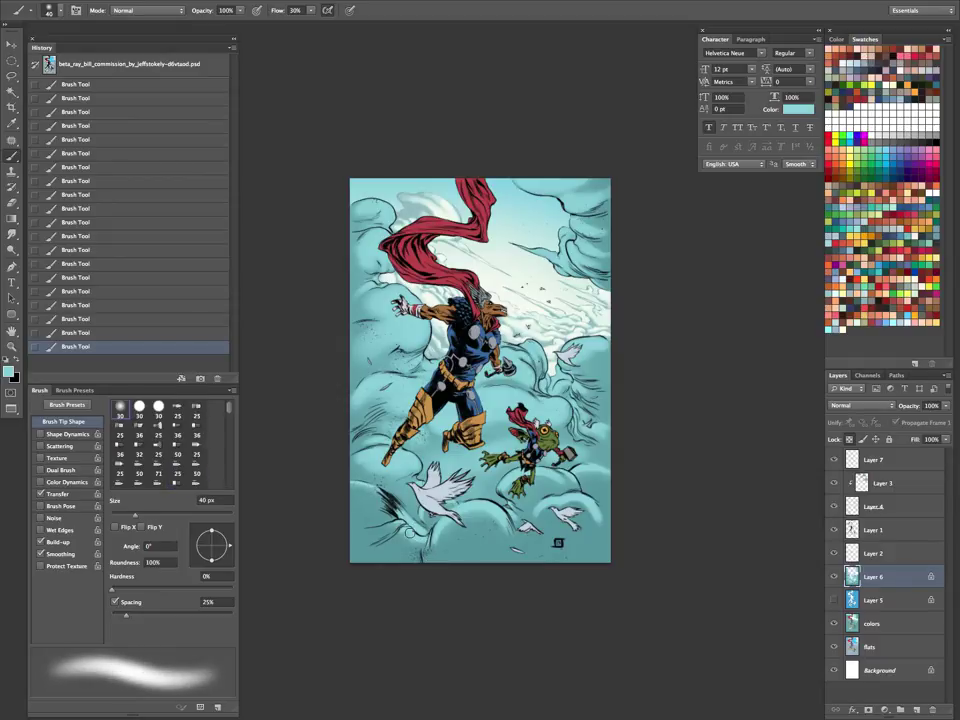
key("bracketright")
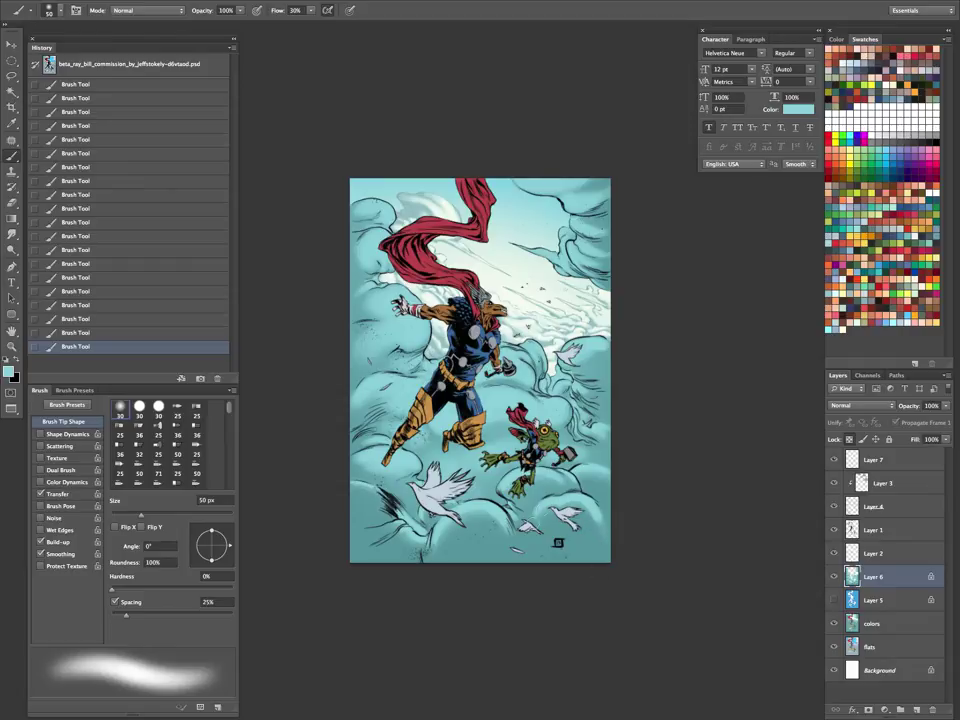
Touch up the left-hand clouds behind the cape, varying the soft brush size and returning it to 50 px.
key("comma")
key("bracketright")
key("bracketright")
key("bracketright")
key("bracketright")
key("bracketright")
key("bracketright")
key("bracketleft")
key("bracketleft")
key("bracketleft")
key("bracketleft")
key("bracketleft")
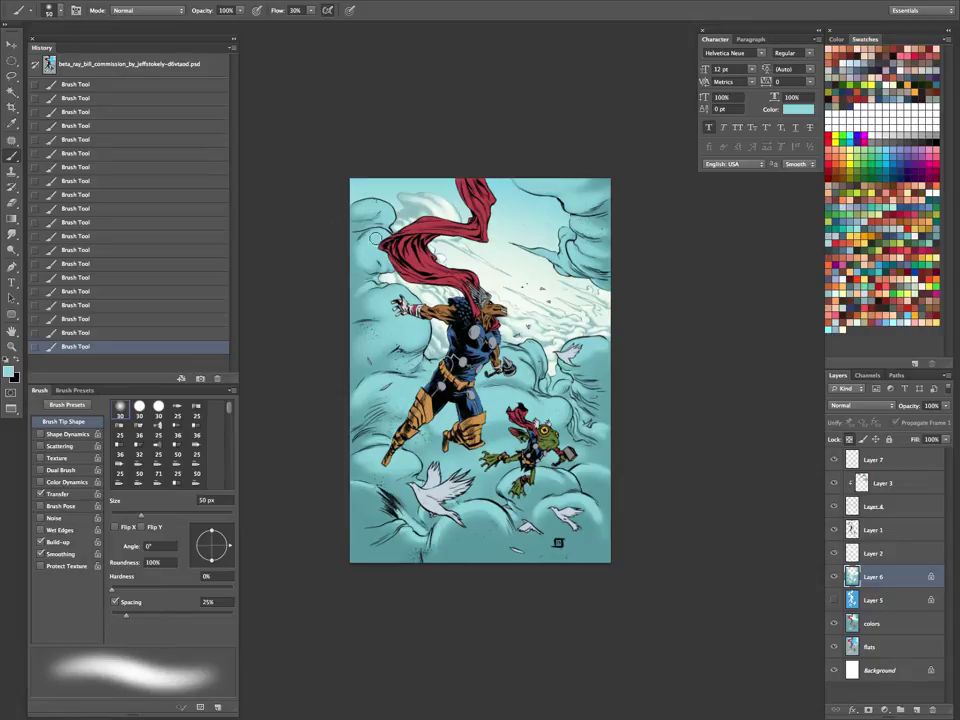
Enlarge the view of the illustration and pick a lighter, paler teal as the foreground color.
key("z")
left_click_drag(655, 410, 635, 423)
left_click_drag(600, 416, 619, 408)
key("b")
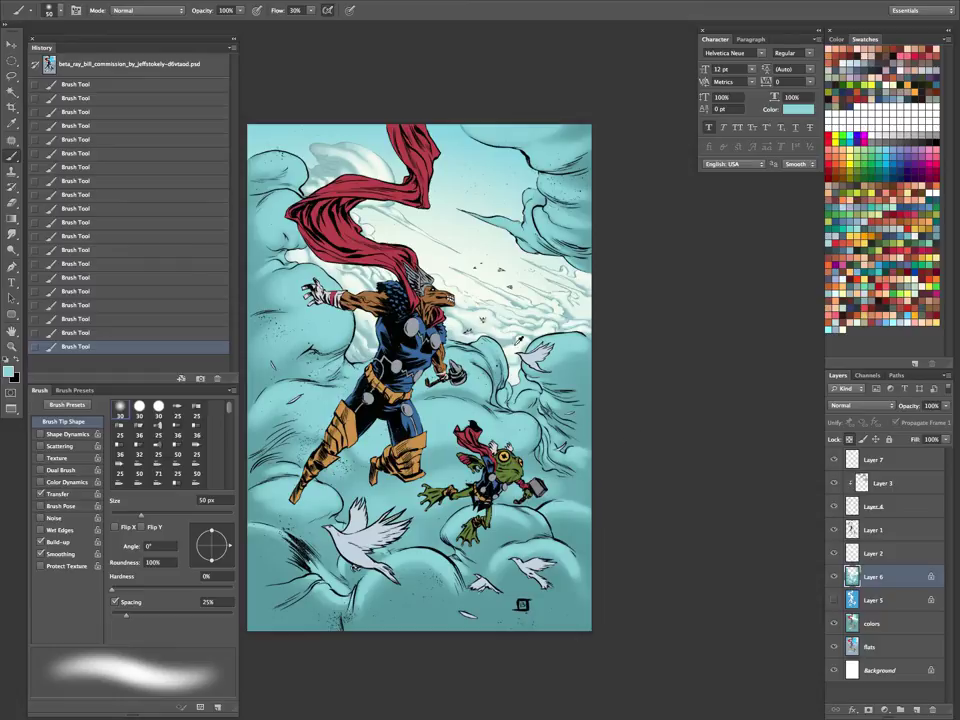
left_click(12, 374)
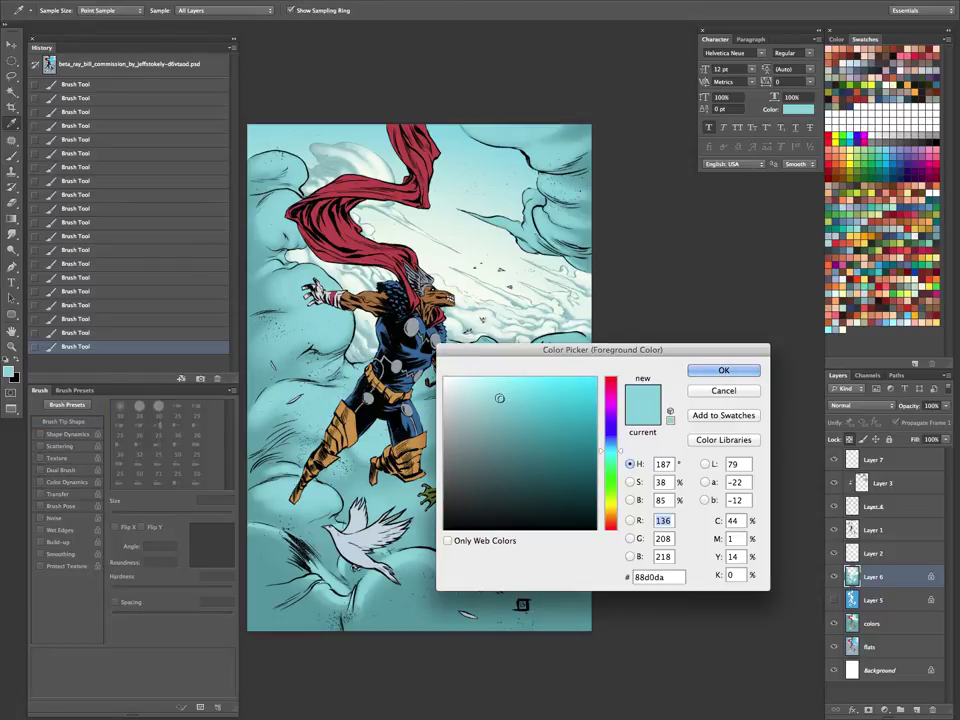
left_click(366, 292)
left_click(722, 371)
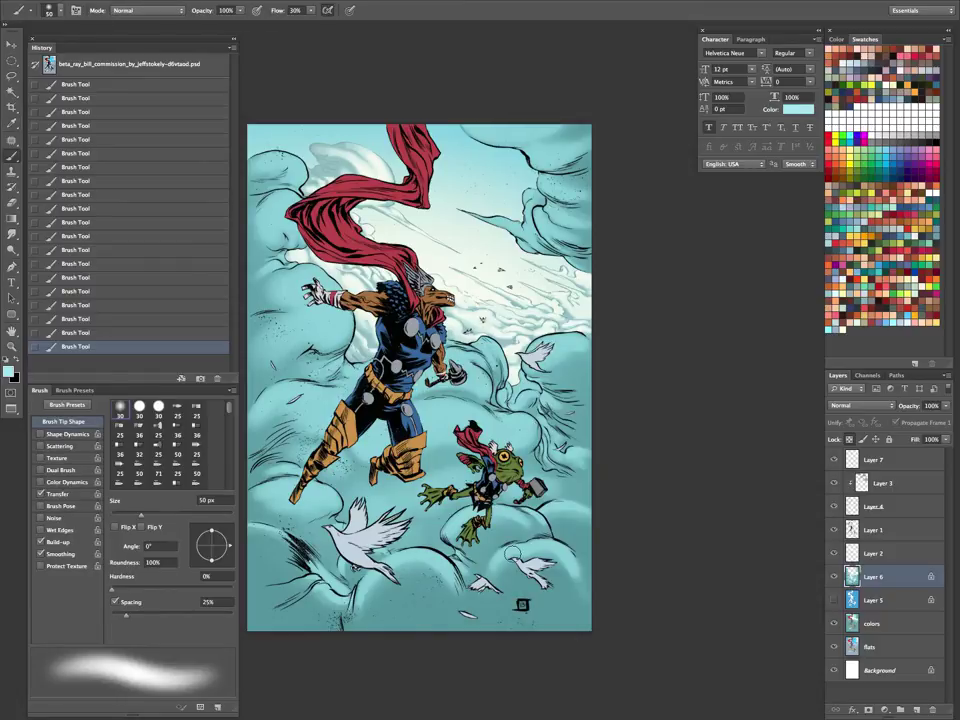
Switch to the firmer round brush preset with 41% hardness and set its size to 25 px for the upper-right cloud.
left_click(15, 12)
scroll(102, 376, "up", 8)
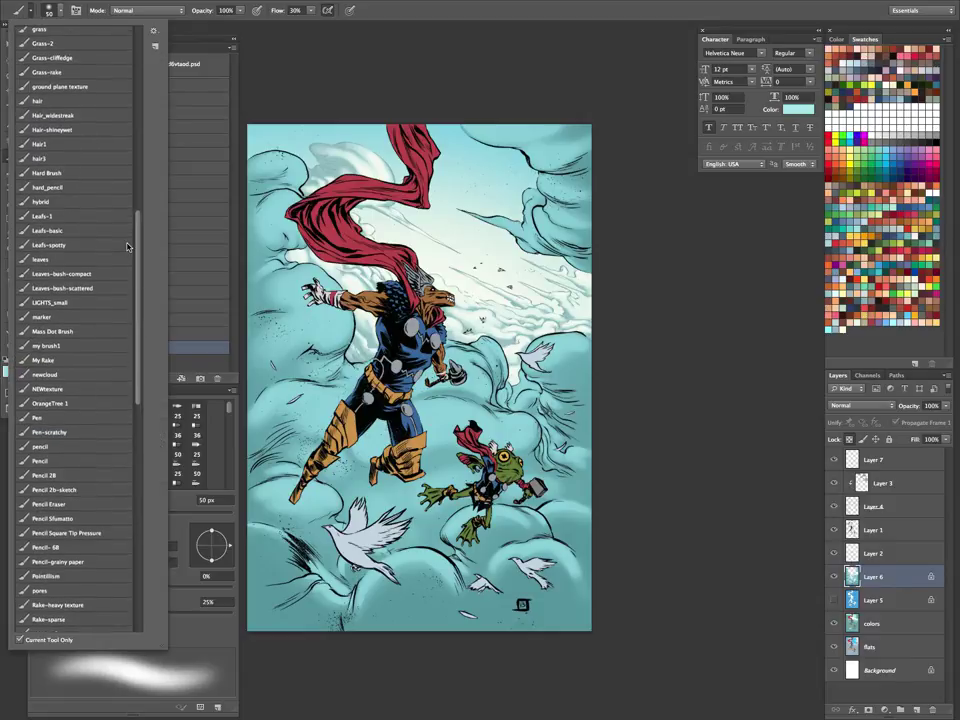
left_click(50, 214)
left_click(389, 22)
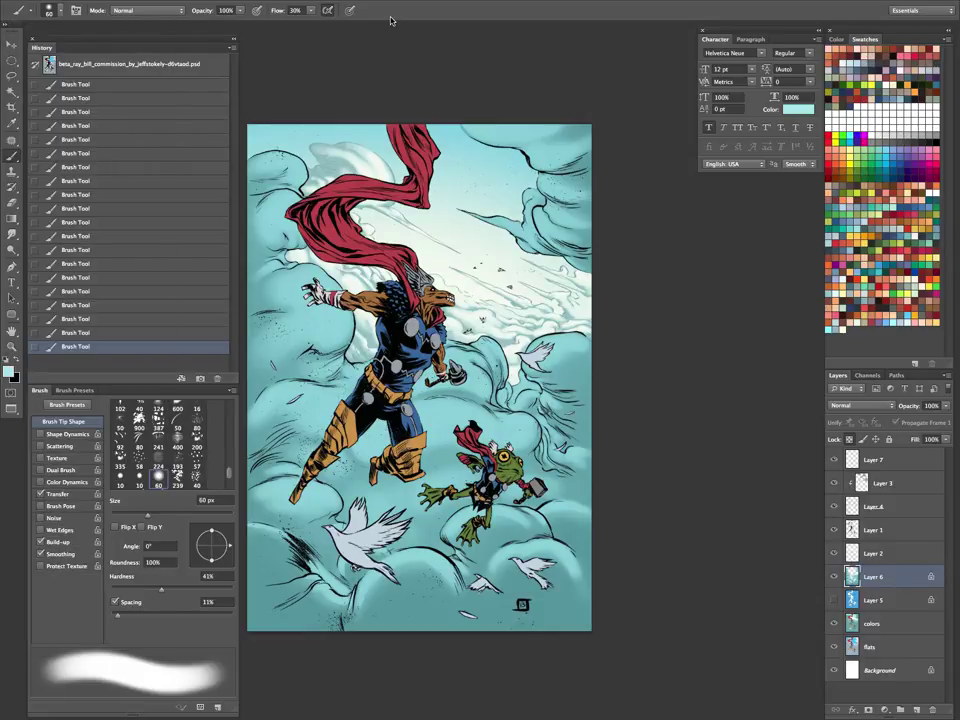
key("[")
key("[")
key("[")
key("[")
key("bracketleft")
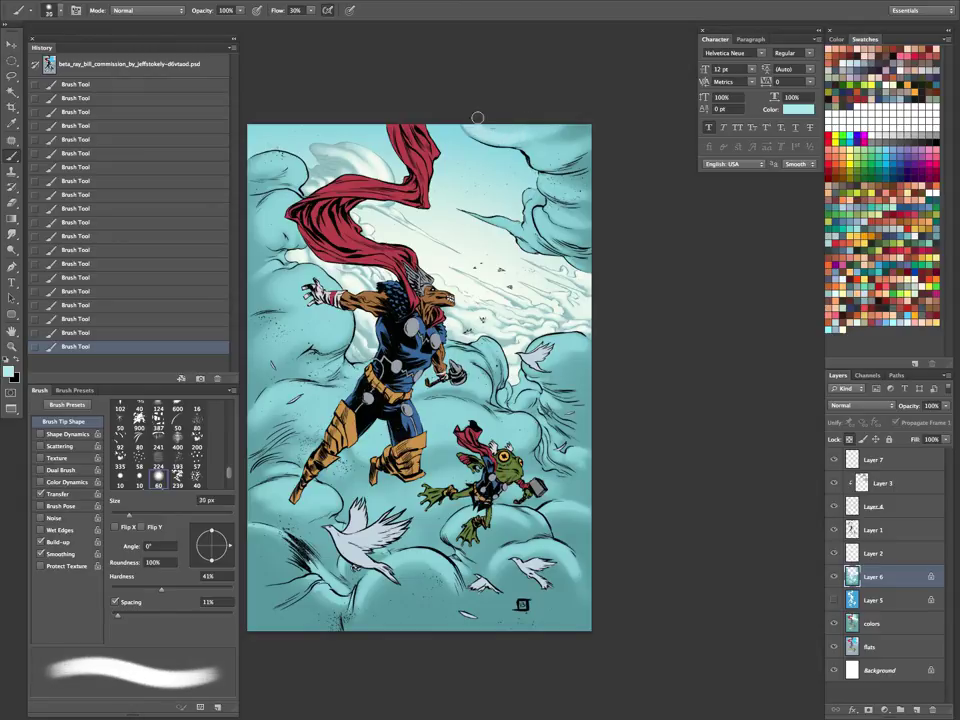
key("bracketright")
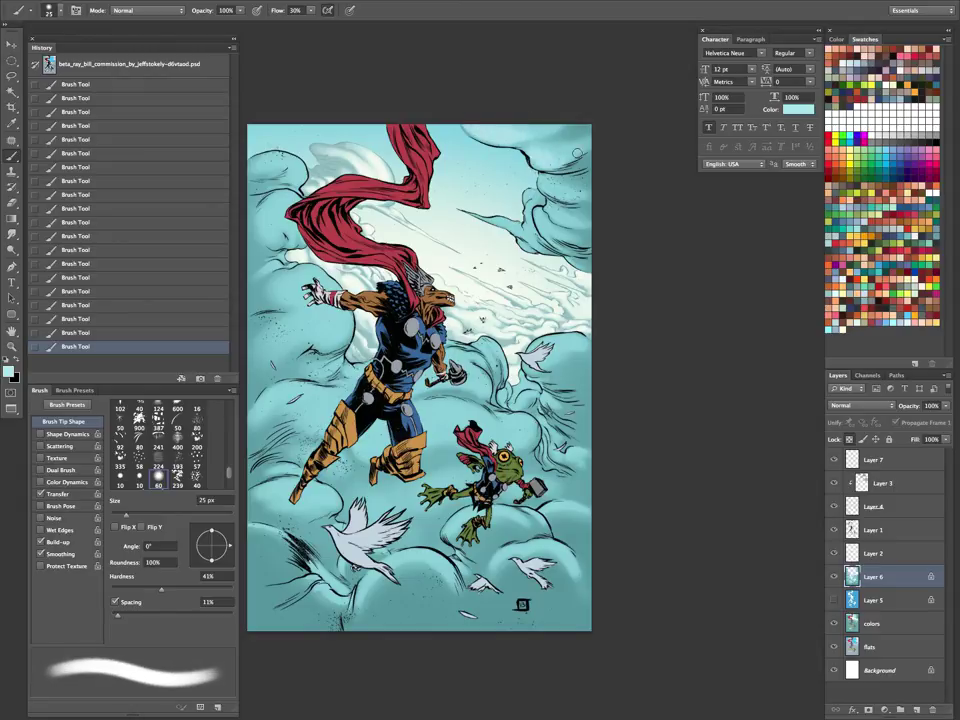
Add pale teal highlights to the upper-right cloud's folds, reducing the brush from 15 px to 8 px for its narrow tip.
key("bracketleft")
key("bracketleft")
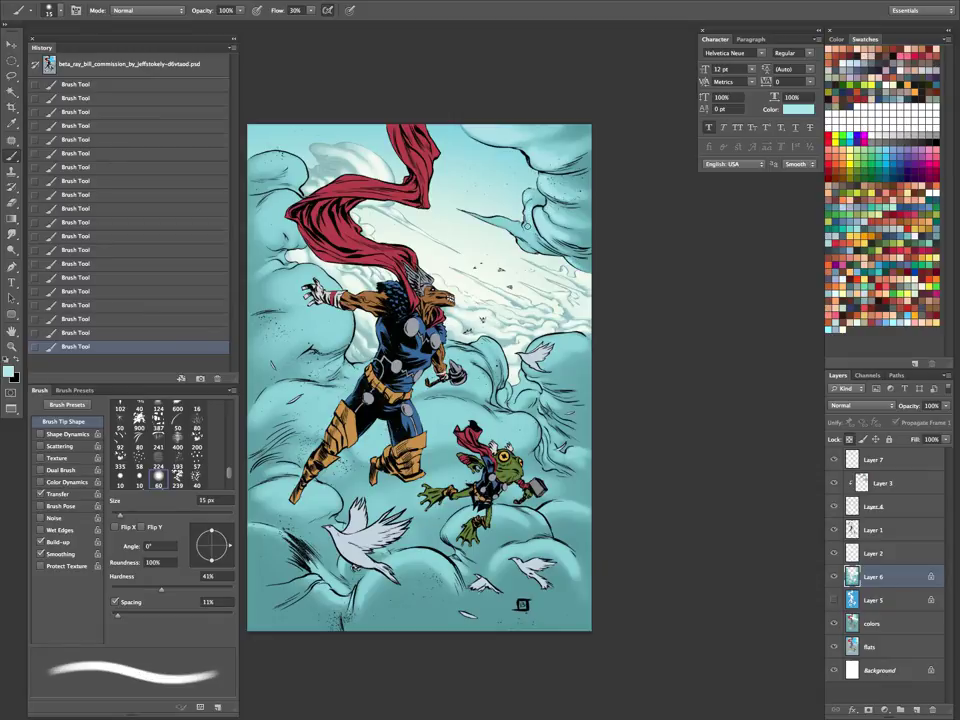
key("bracketleft")
key("bracketleft")
mouse_move(554, 273)
left_mouse_down()
mouse_move(582, 276)
mouse_move(556, 416)
left_mouse_up()
key("bracketleft")
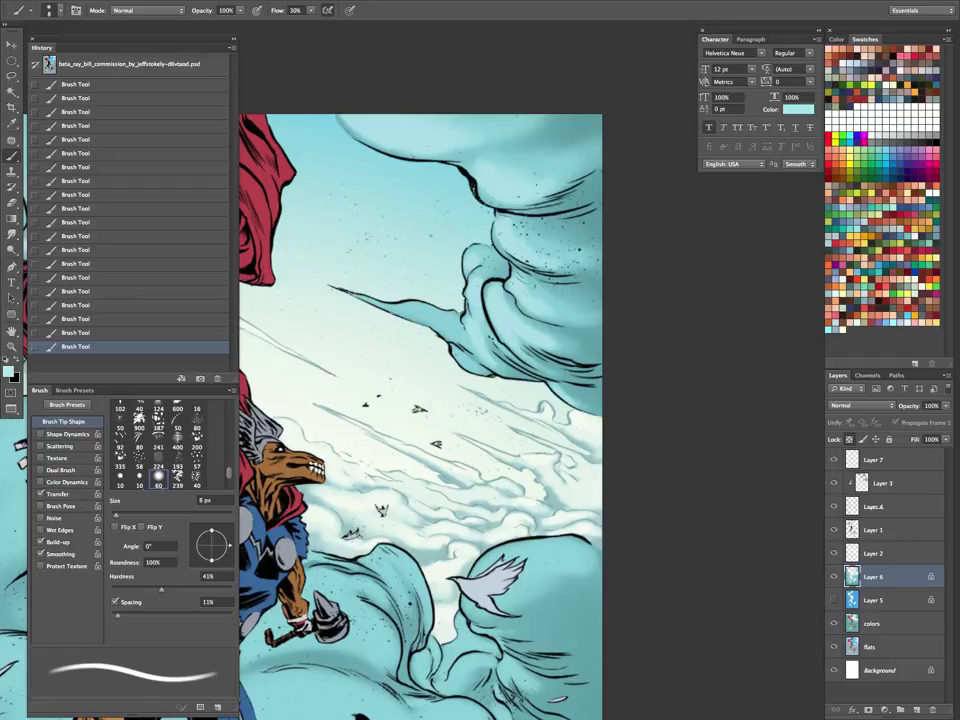
Set the brush to about 10 px and paint crisp pale teal highlights along the upper-right cloud's tip and the remaining clouds.
key("bracketright")
key("bracketright")
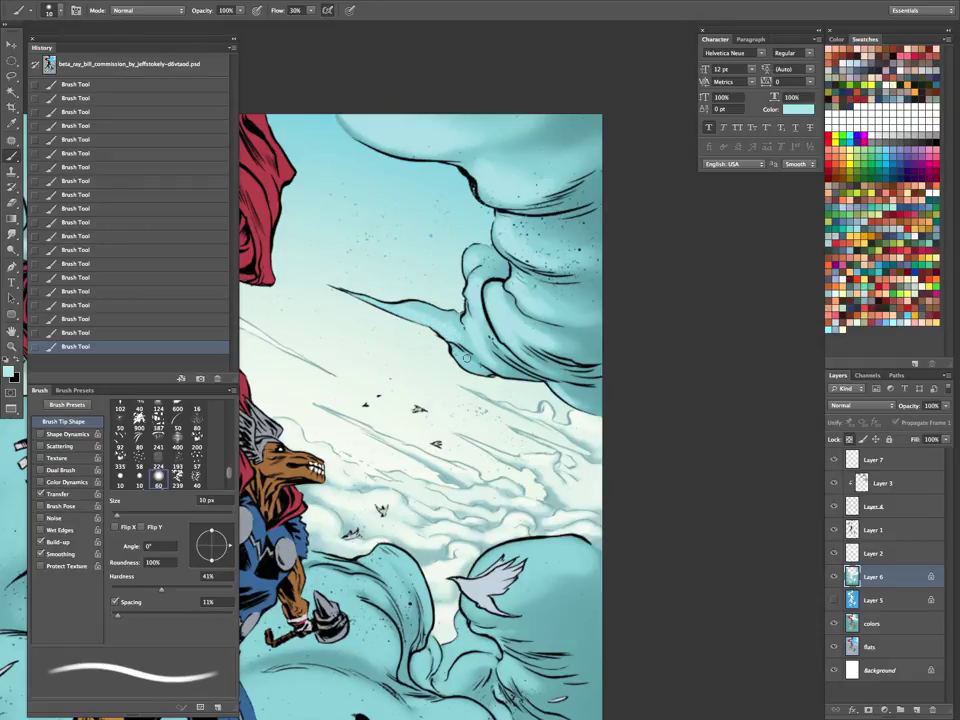
key("bracketright")
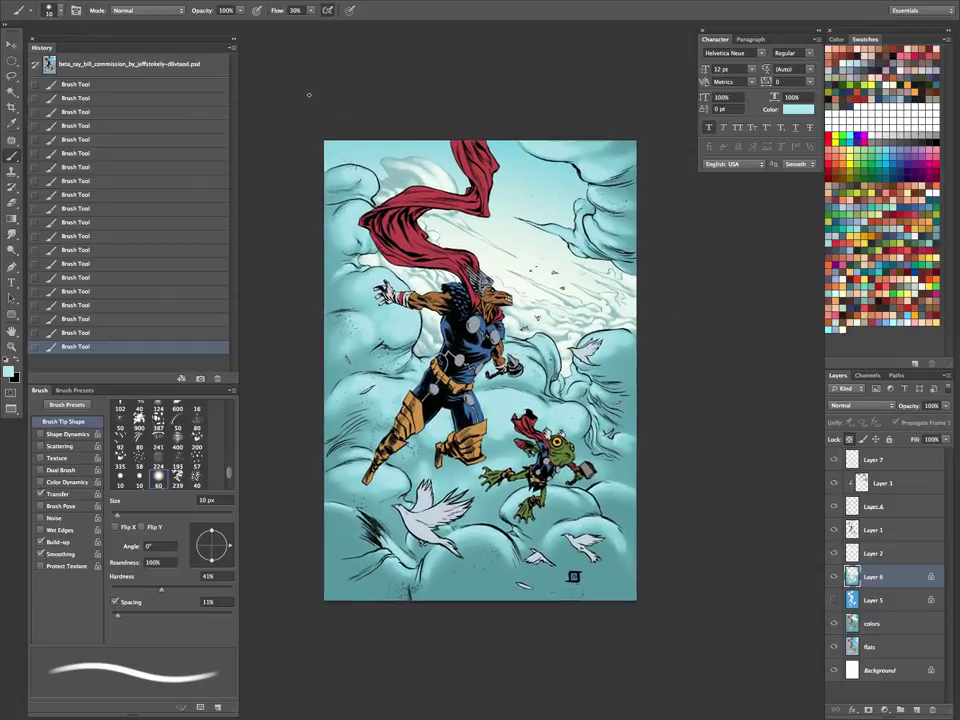
Pick a near-white blue as the foreground color and enlarge the brush to 25 px.
left_click(18, 11)
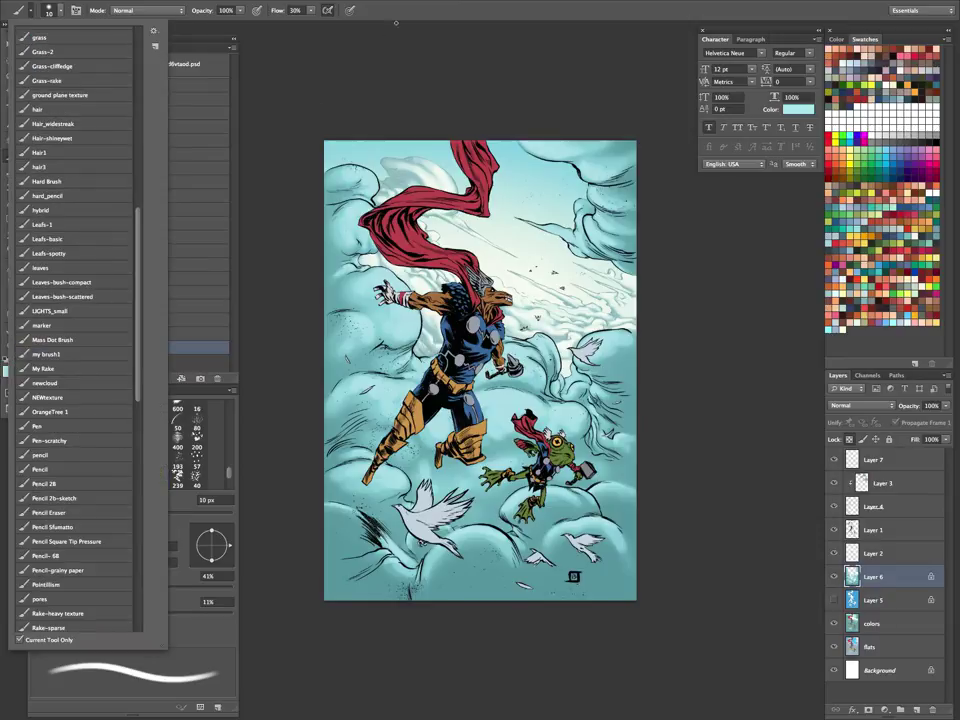
left_click(403, 19)
left_click(9, 371)
left_click(479, 388)
left_click_drag(479, 388, 470, 381)
left_click(704, 371)
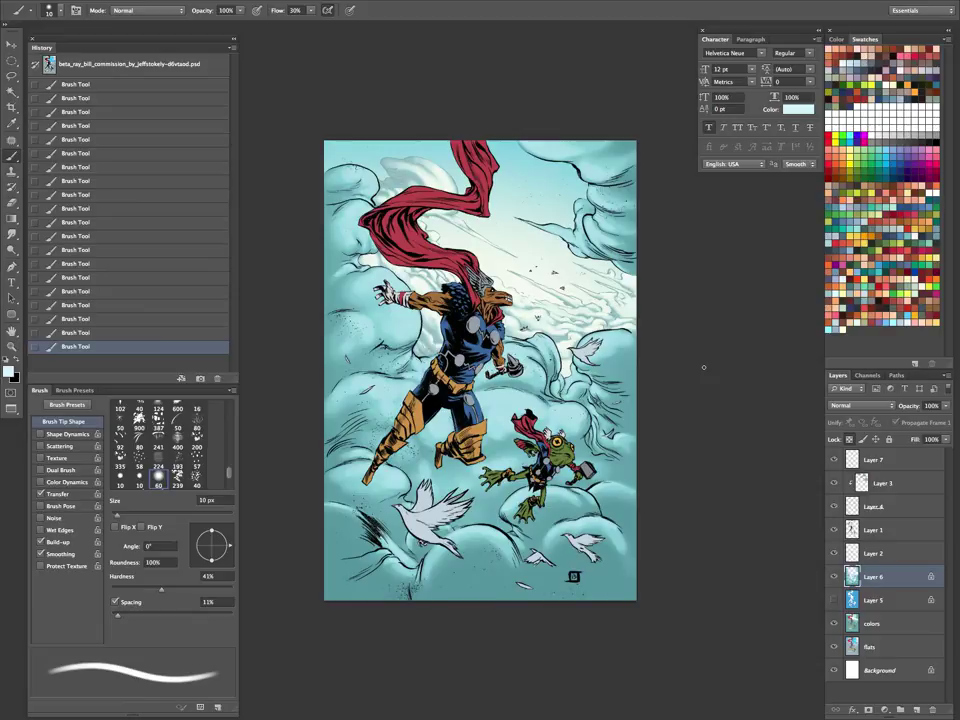
key("bracketright")
key("bracketright")
key("bracketright")
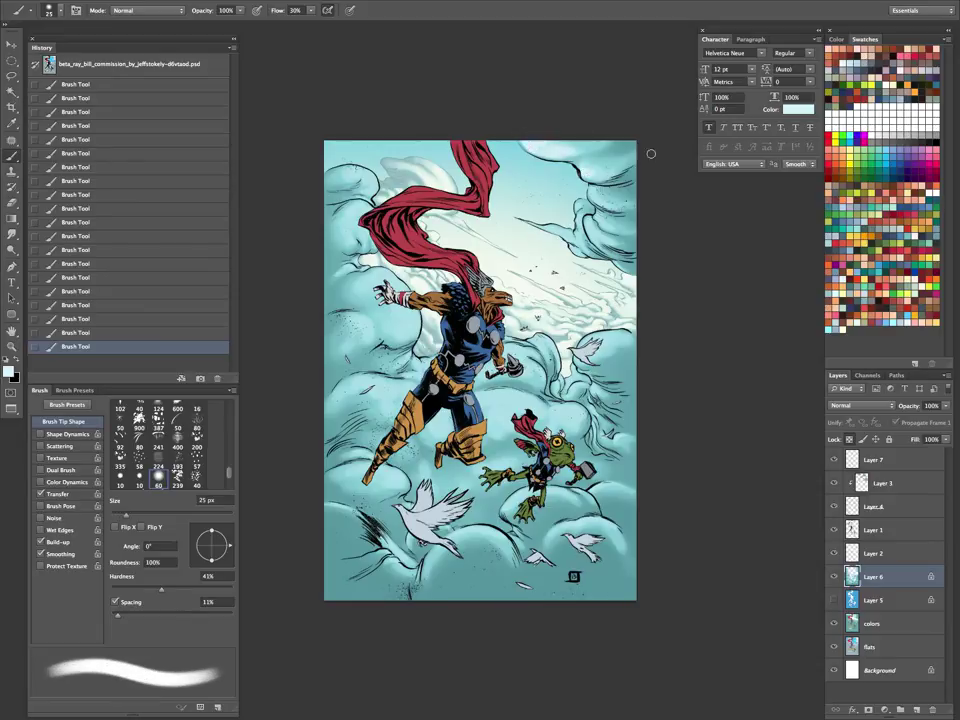
Undo the last ten brush strokes on the cloud layer.
key("ctrl+alt+z")
key("ctrl+alt+z")
key("ctrl+alt+z")
key("ctrl+alt+z")
key("ctrl+alt+z")
key("ctrl+alt+z")
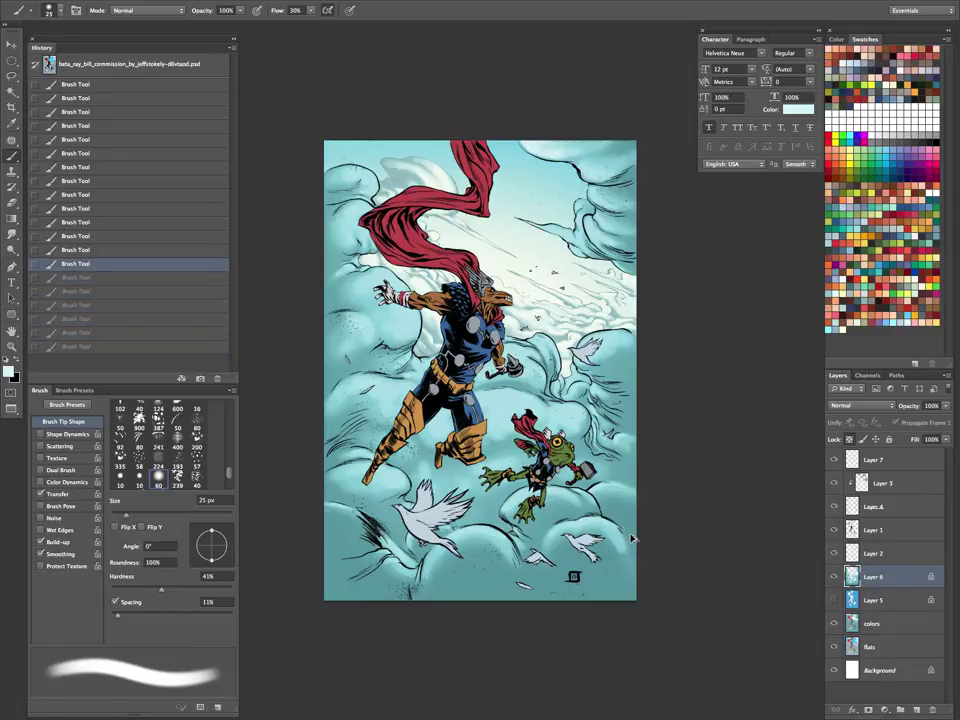
key("ctrl+alt+z")
key("ctrl+alt+z")
key("ctrl+alt+z")
key("ctrl+alt+z")
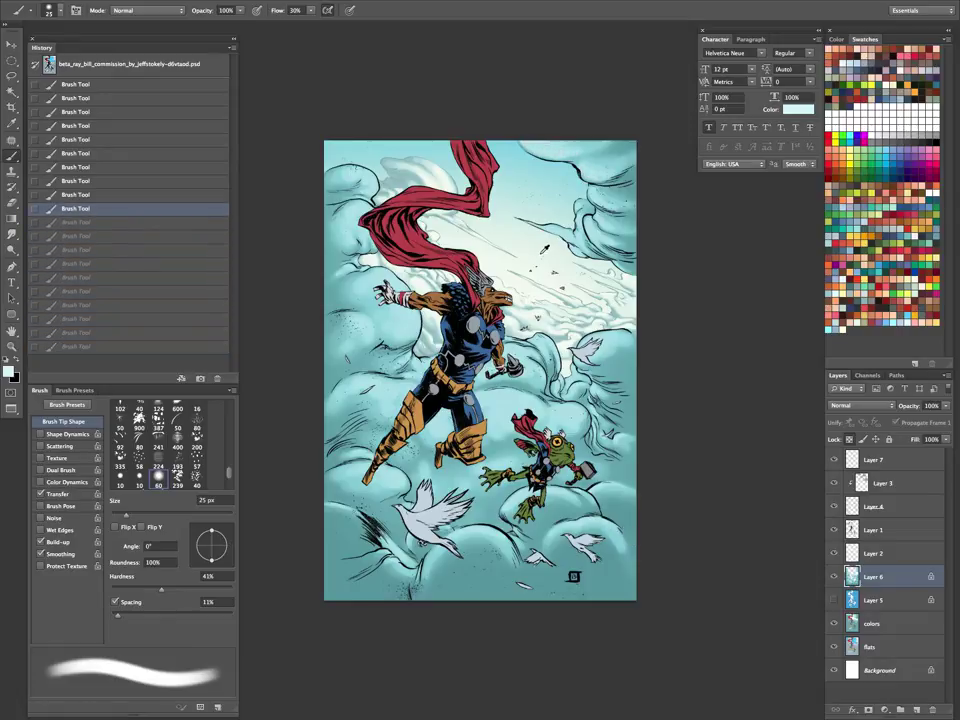
Sample the pale sky color beside the upper-right cloud and paint highlights over that cloud with a 45 px brush.
left_click(540, 251, "alt")
key("bracketright")
key("bracketright")
key("bracketright")
key("bracketright")
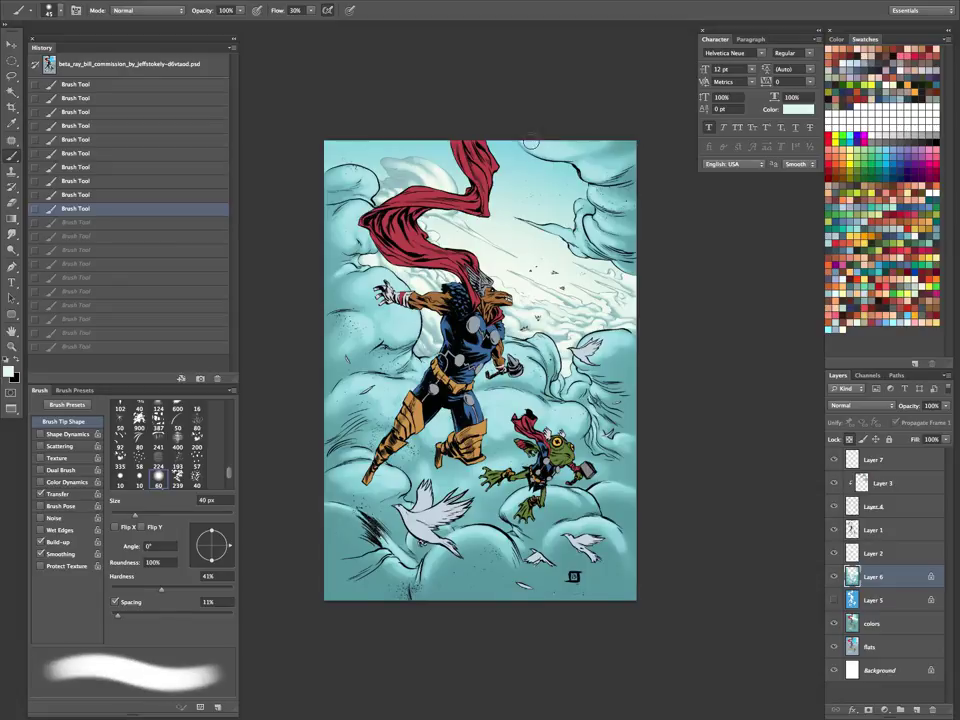
key("ctrl+shift+z")
key("ctrl+shift+z")
key("ctrl+shift+z")
key("ctrl+shift+z")
key("ctrl+shift+z")
key("ctrl+shift+z")
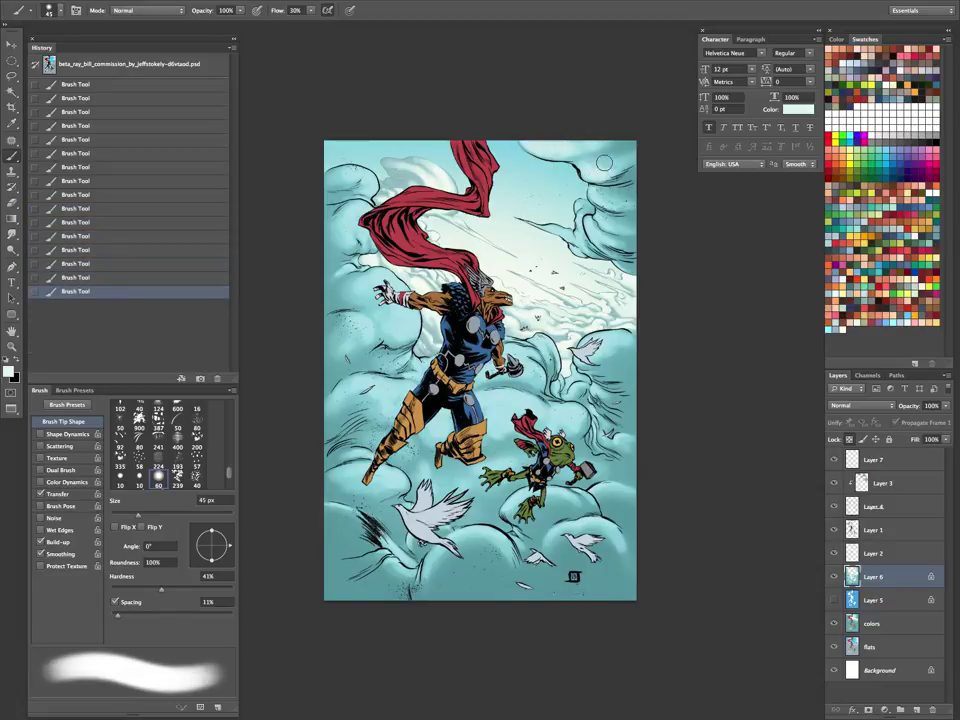
left_click_drag(595, 164, 658, 165)
mouse_move(596, 193)
left_mouse_down()
mouse_move(620, 197)
mouse_move(625, 213)
left_mouse_up()
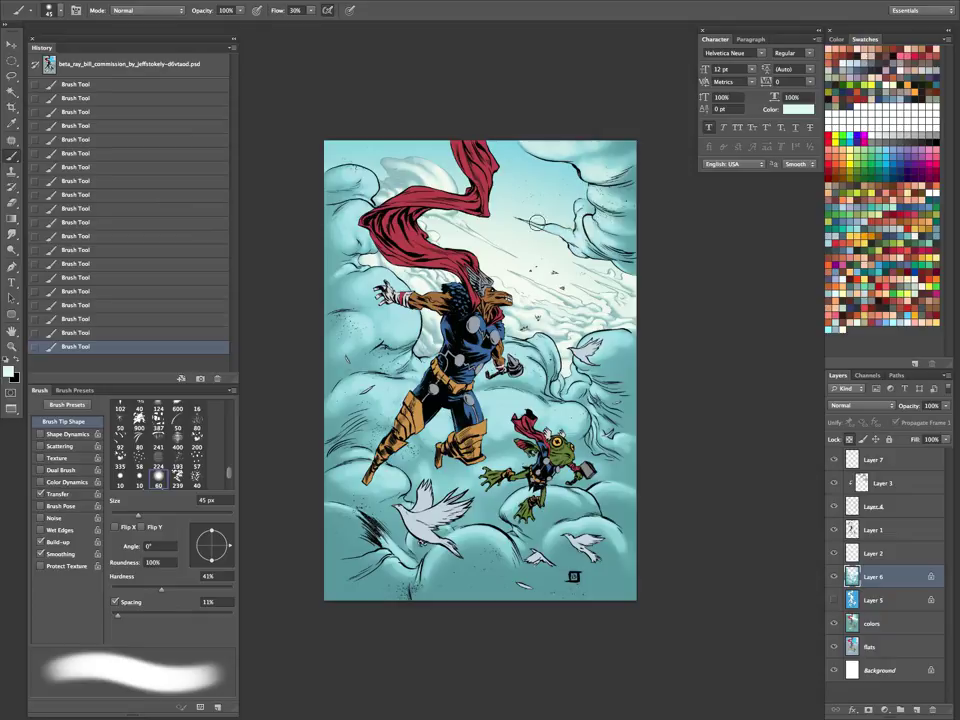
Enlarge the brush to 80 px and paint broad pale highlights over the rounded clouds around the hero's outstretched hand.
key("bracketright")
key("bracketright")
key("bracketright")
key("bracketright")
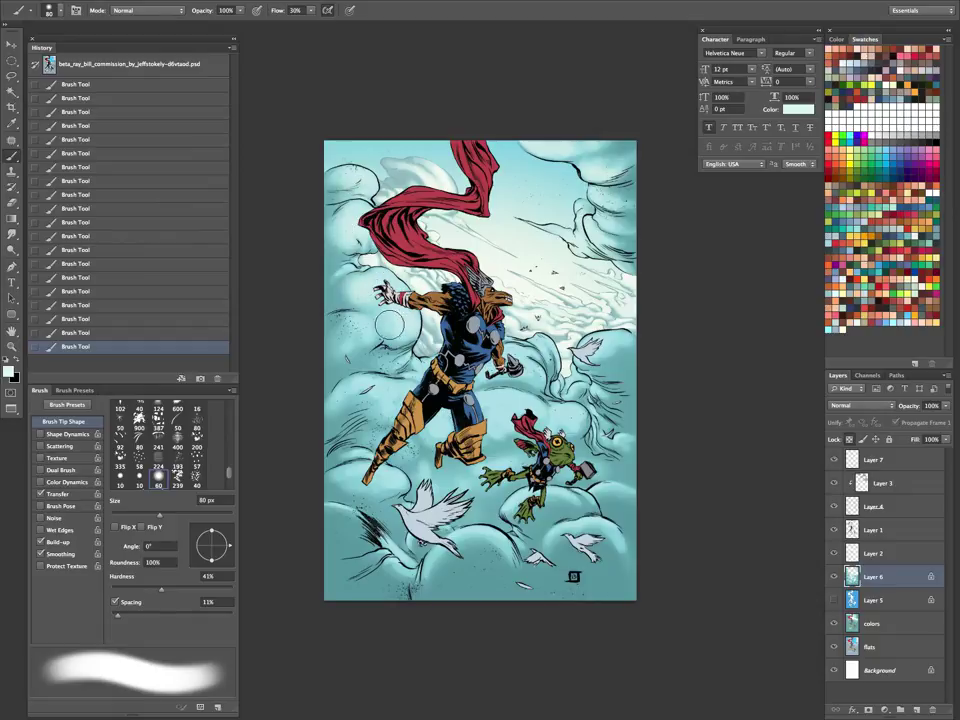
scroll(655, 400, "down", 3)
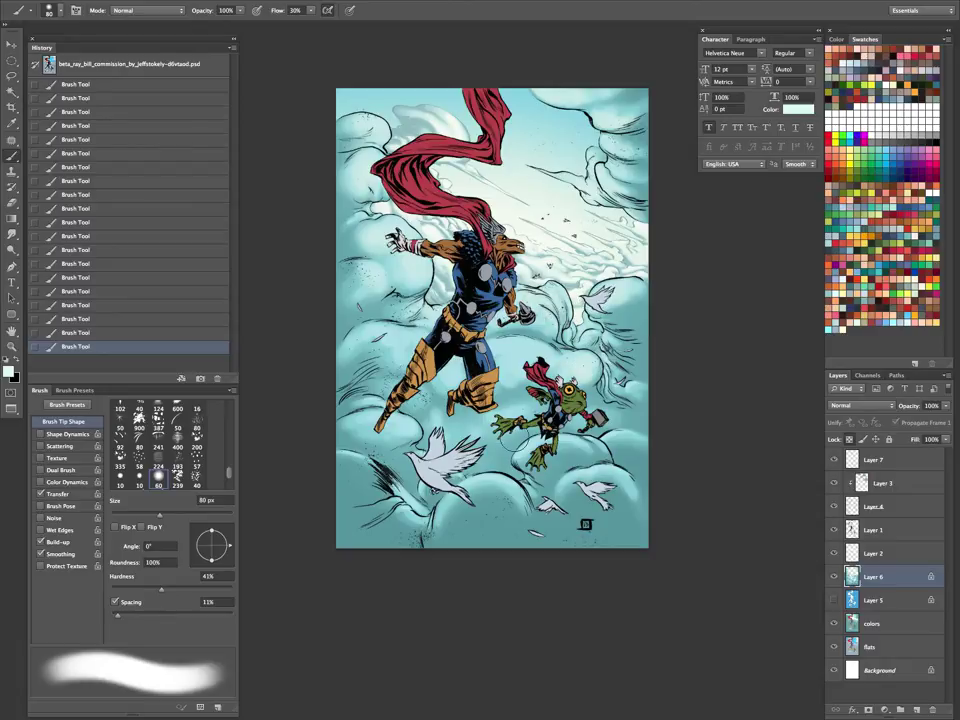
Lower the brush flow to 10% and softly highlight the lower and upper-right clouds with an 80 to 100 px brush.
key("bracketright")
key("bracketright")
key("shift+1")
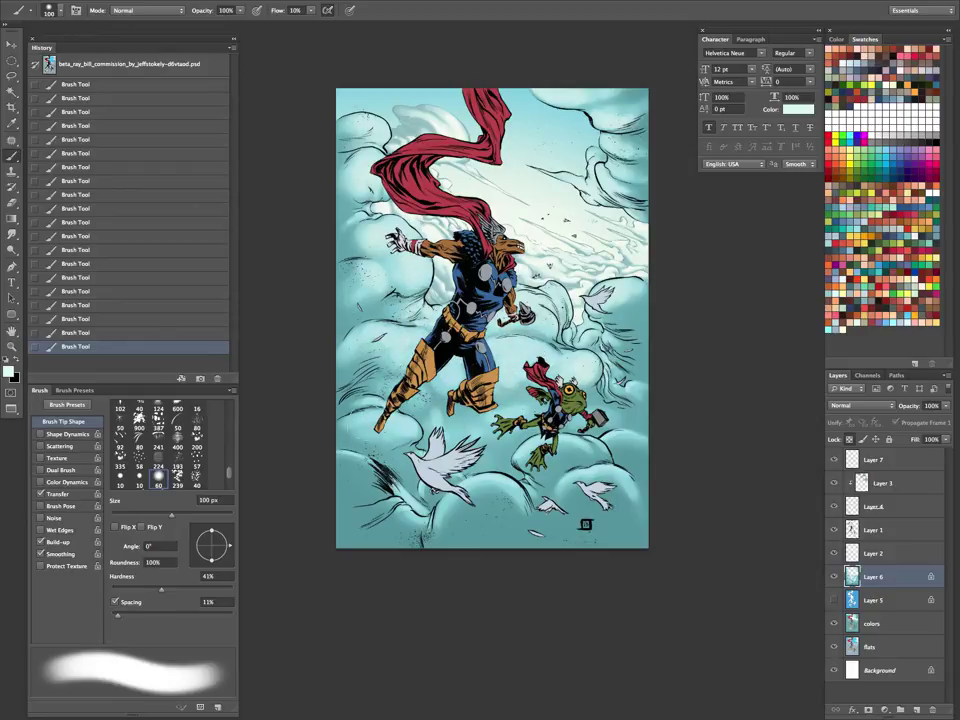
key("bracketleft")
key("bracketleft")
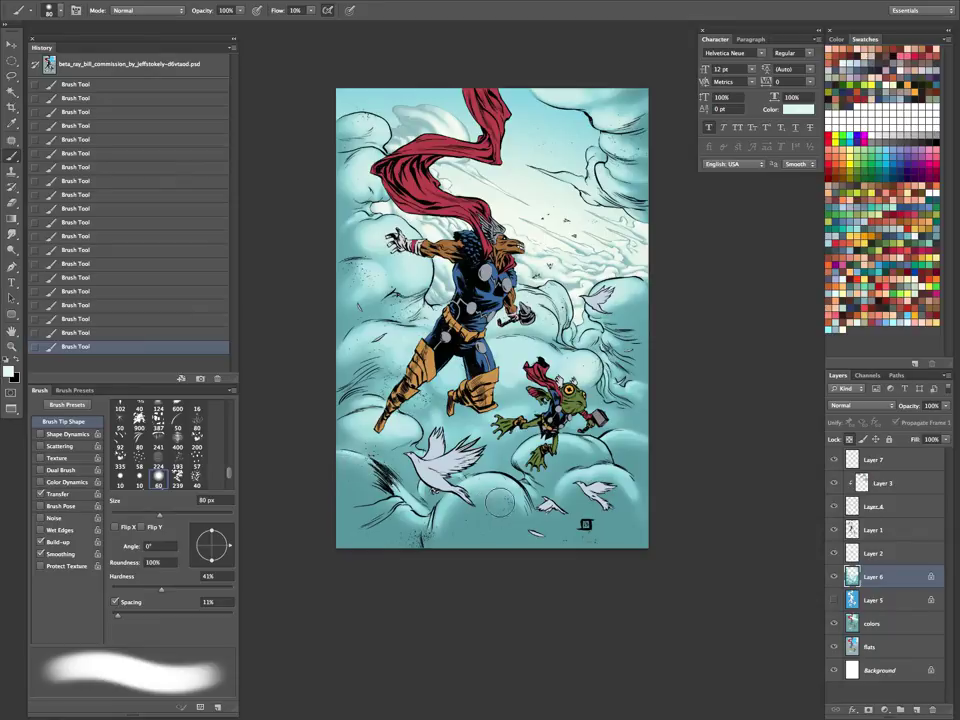
key("bracketleft")
key("bracketleft")
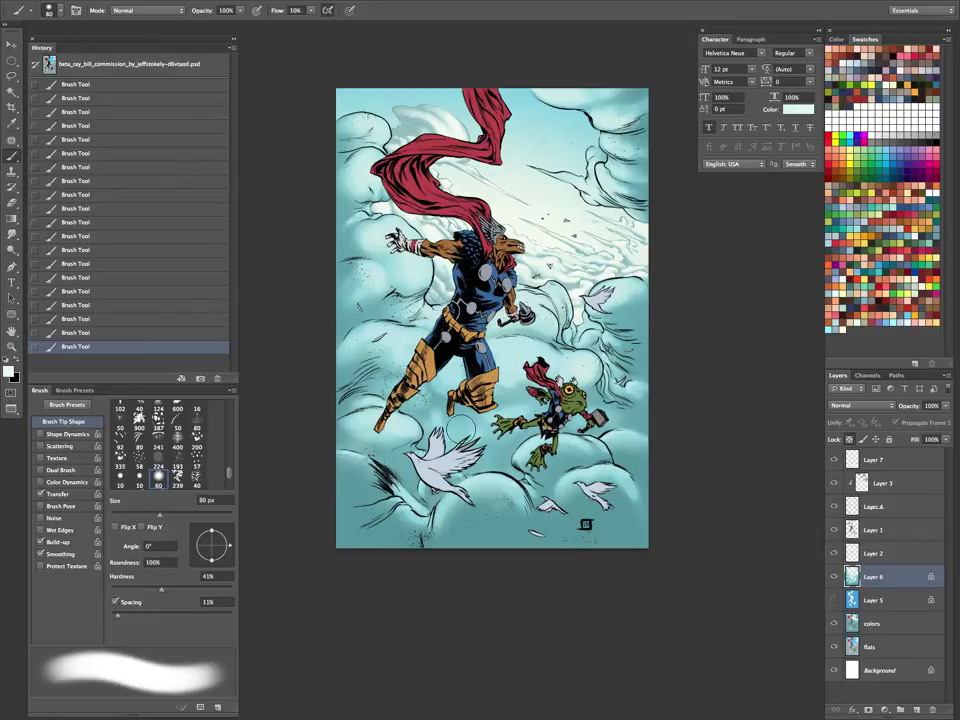
key("bracketright")
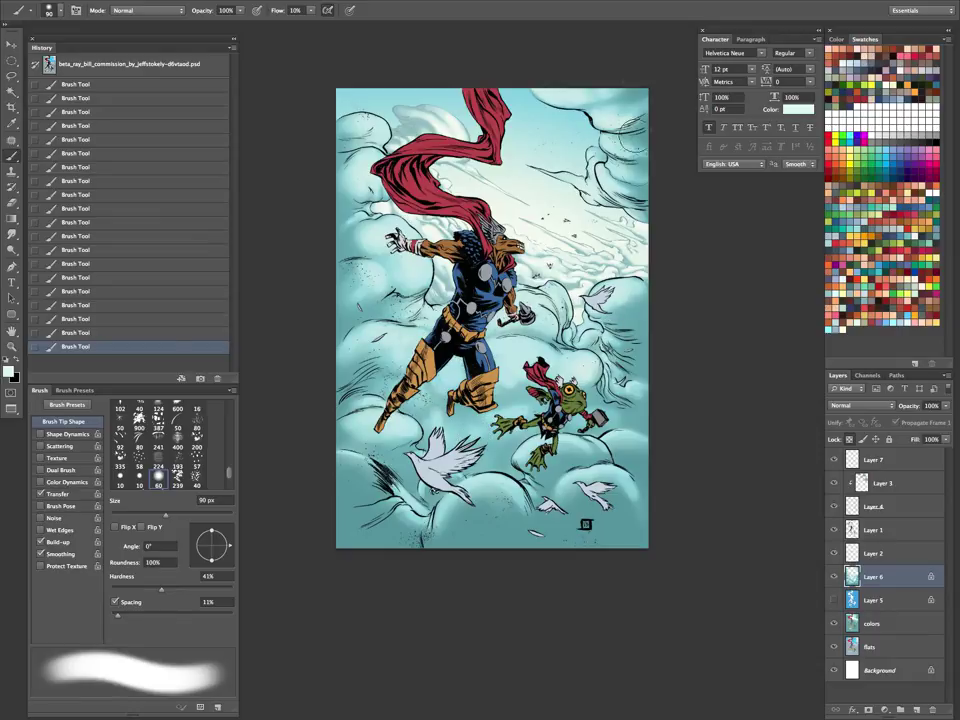
Sample the off-white color near the cape and paint highlights on the upper-left cloud with a 20 px brush.
left_click(457, 131, "alt")
key("bracketleft")
key("bracketleft")
key("bracketleft")
key("bracketleft")
key("bracketleft")
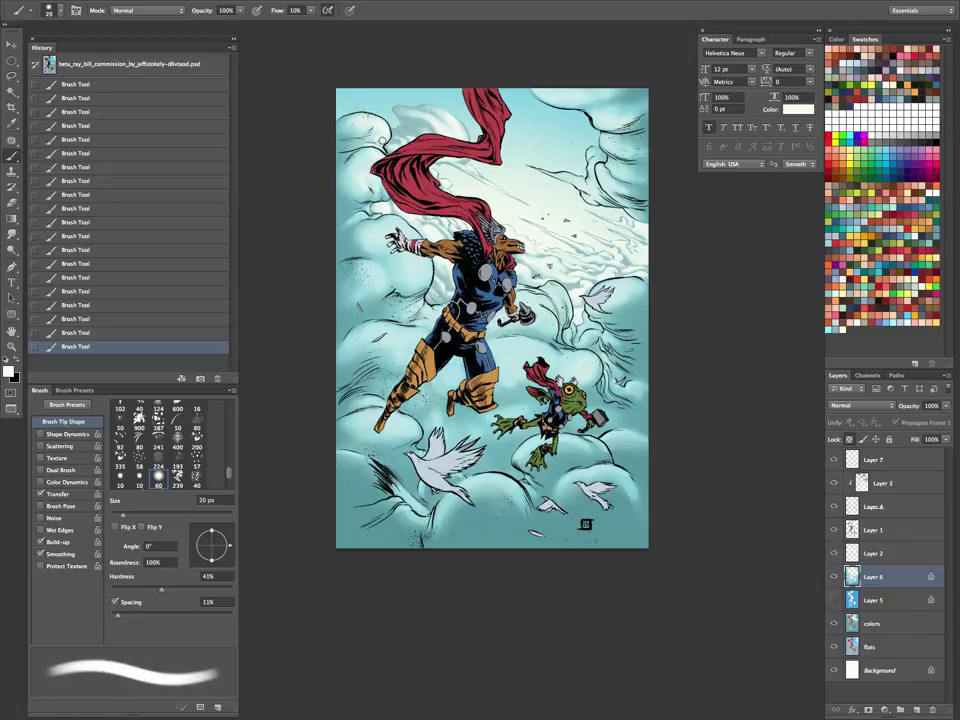
Vary the brush size down to 10 px and paint small off-white highlights on the cloud folds below the cape.
key("bracketright")
key("bracketright")
key("bracketright")
key("bracketleft")
key("bracketleft")
key("bracketleft")
key("bracketleft")
key("bracketleft")
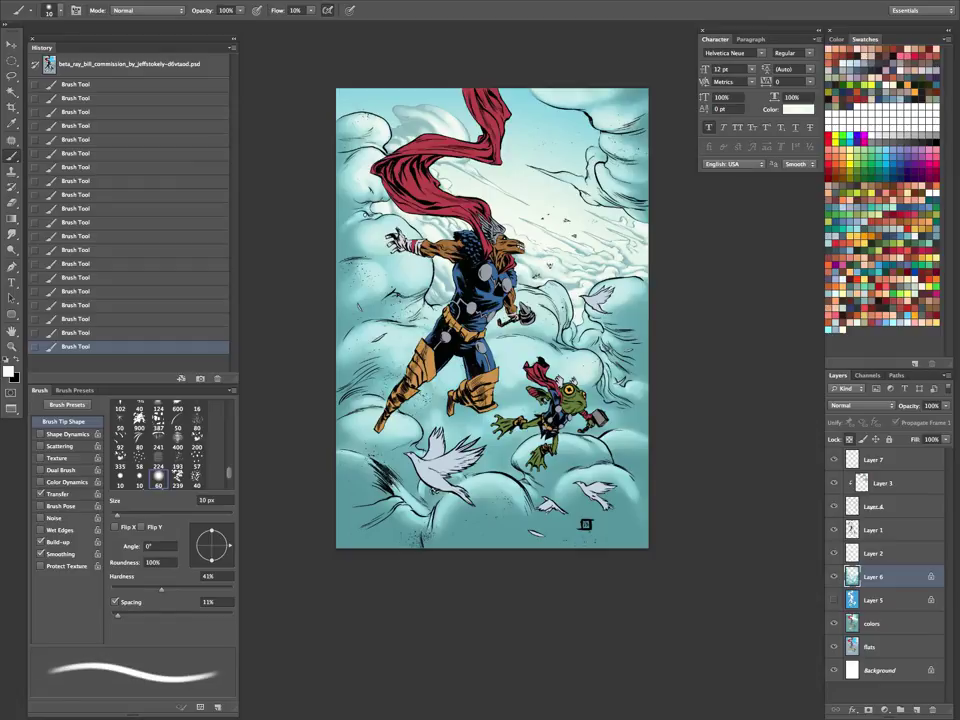
Reduce the brush to 8 px and add fine off-white highlights along the cloud edges.
key("bracketright")
key("bracketright")
key("bracketright")
left_click(409, 253, "super")
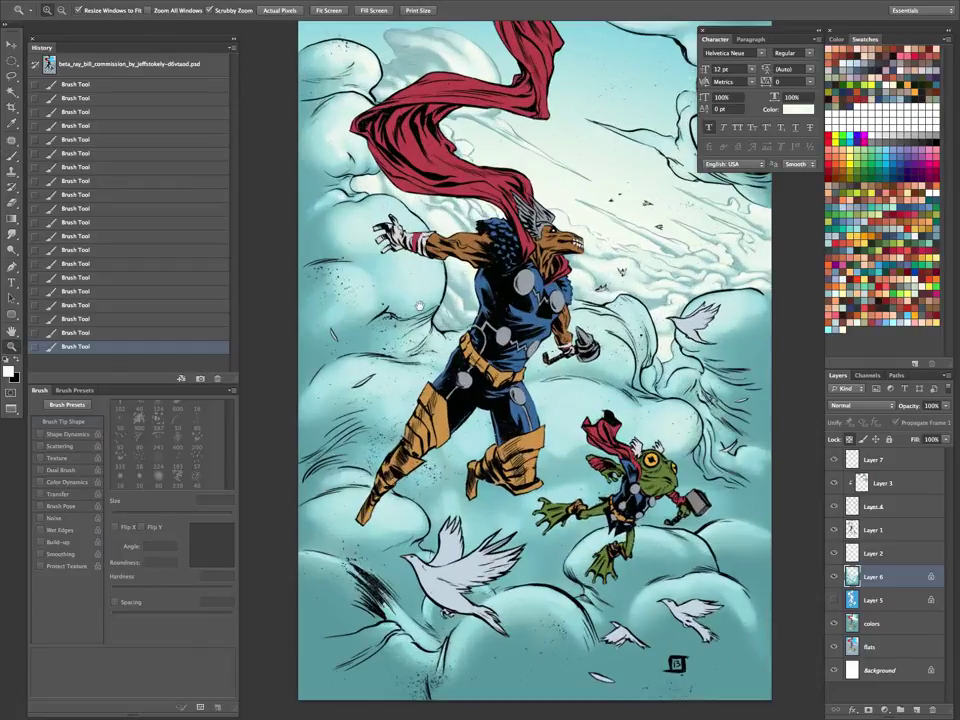
key("bracketleft")
key("bracketleft")
key("bracketleft")
key("bracketleft")
key("bracketleft")
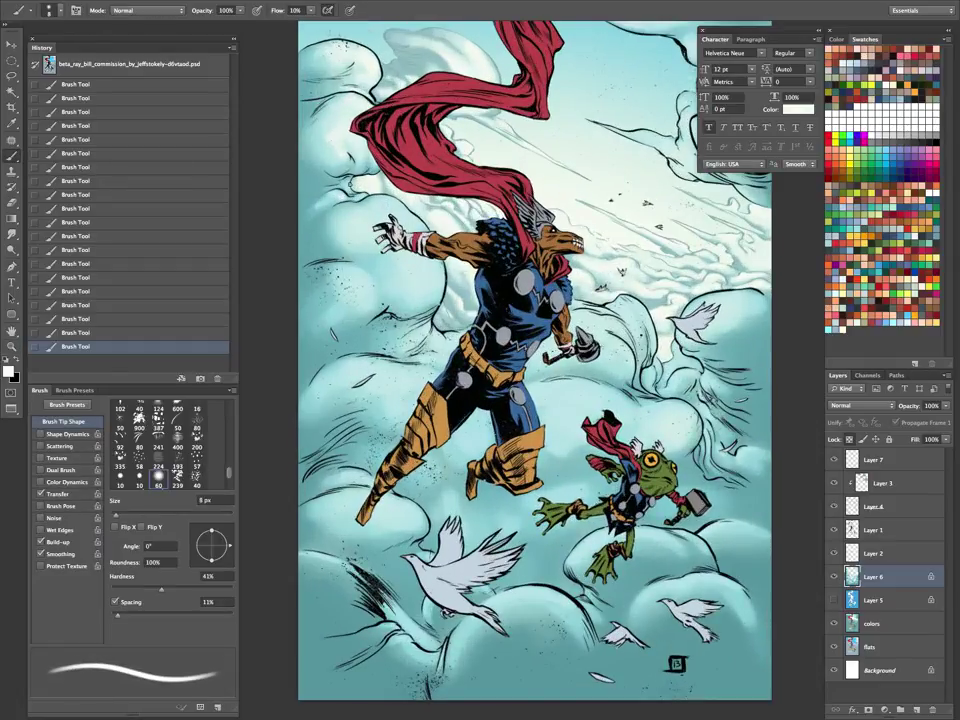
Enlarge the brush to 30 px and highlight the rounded cloud below the hero's outstretched hand.
key("bracketright")
key("bracketright")
key("bracketright")
key("bracketright")
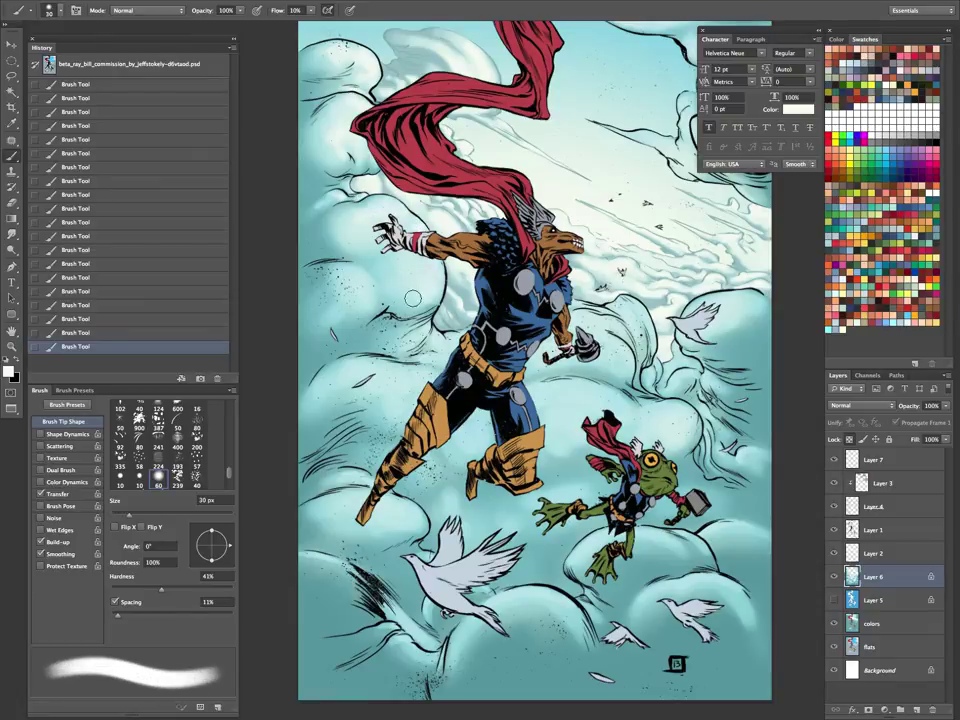
Paint finer off-white highlights on the clouds with a 9 px brush, and on the cloud behind the hammer at 15 px.
key("bracketleft")
key("bracketleft")
key("bracketleft")
key("bracketleft")
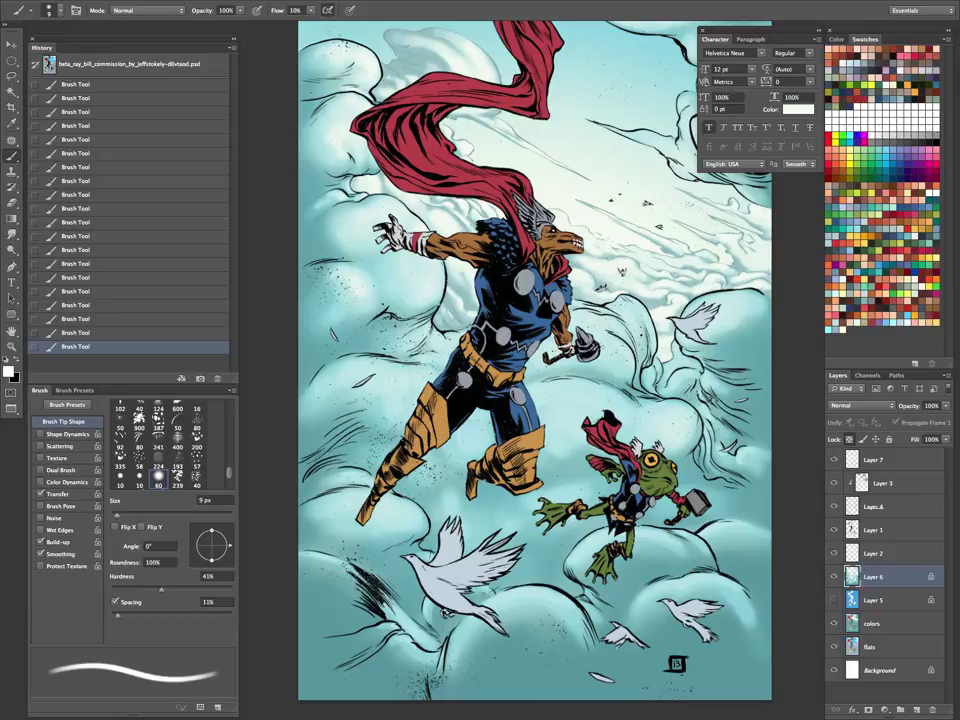
key("bracketright")
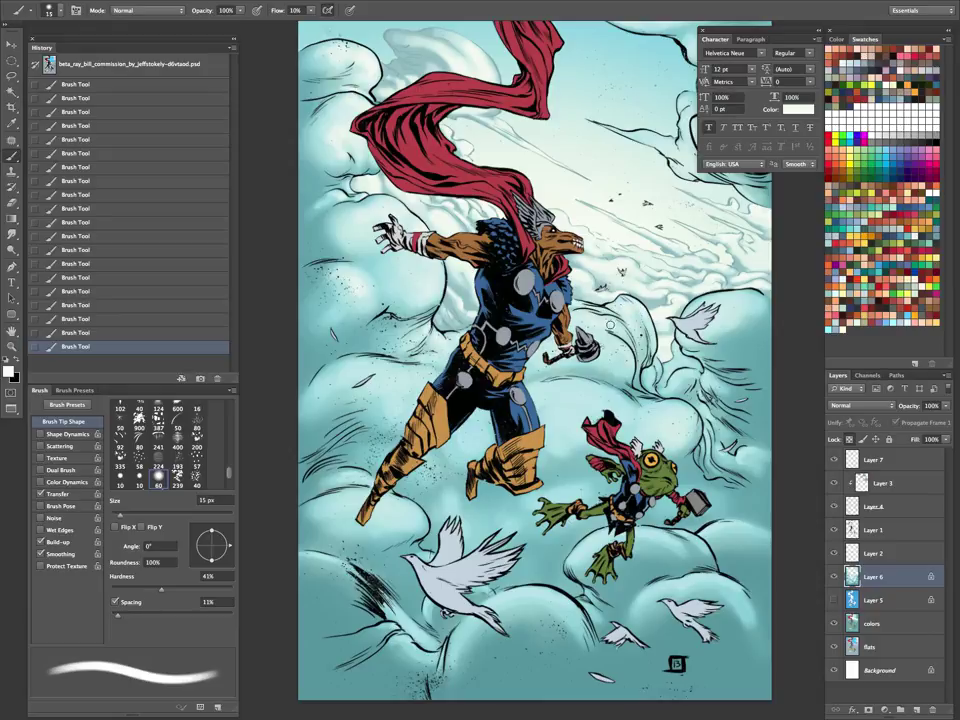
Highlight the clouds below the right-hand dove, reducing the brush from 25 px to 10 px for the smaller folds.
key("bracketright")
key("bracketright")
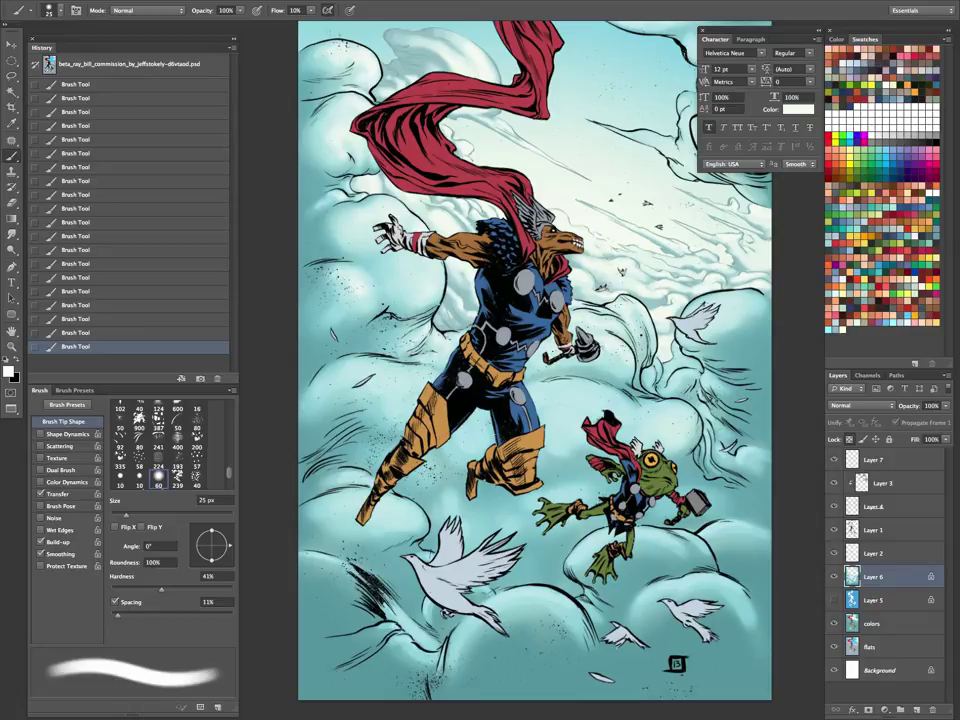
key("bracketleft")
key("bracketleft")
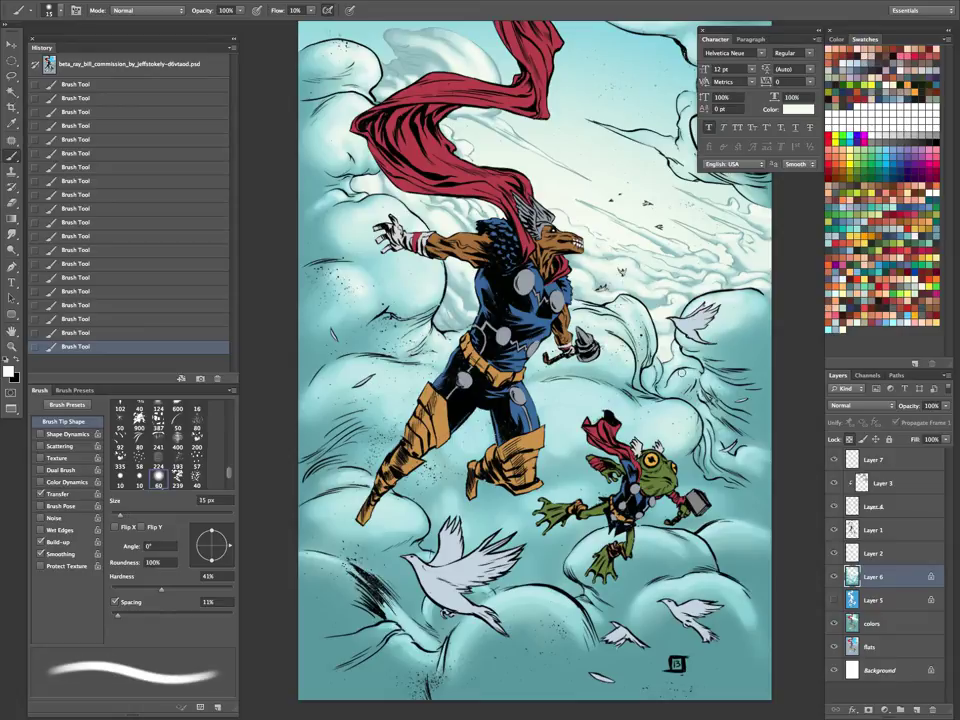
key("bracketleft")
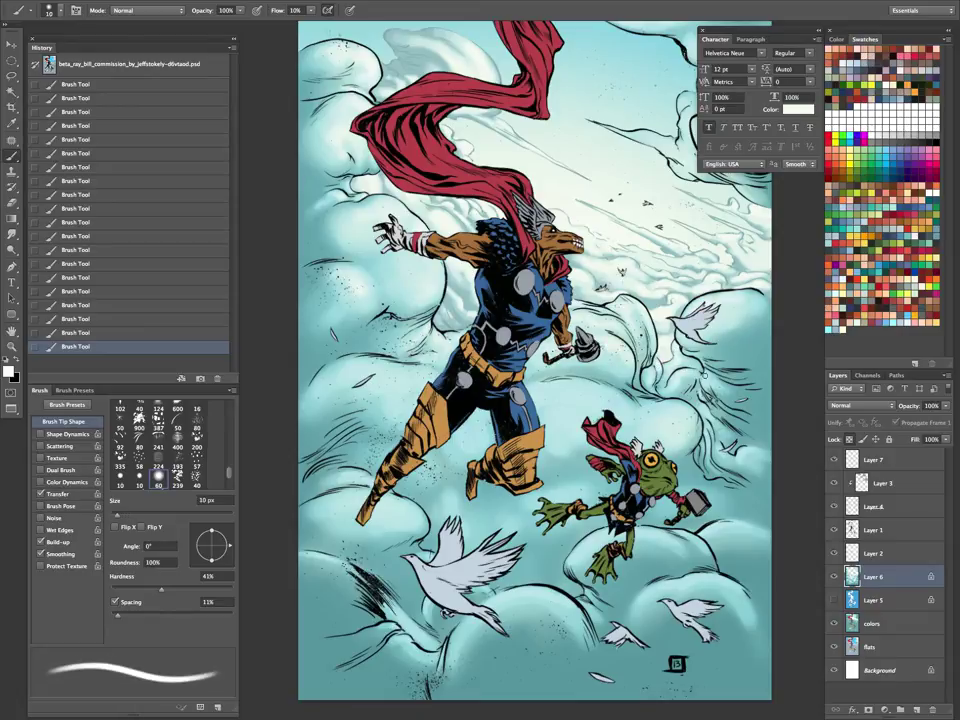
Highlight the clouds around the hero's legs with a 25 px brush, then with a 35 px brush.
key("bracketright")
key("bracketright")
key("bracketright")
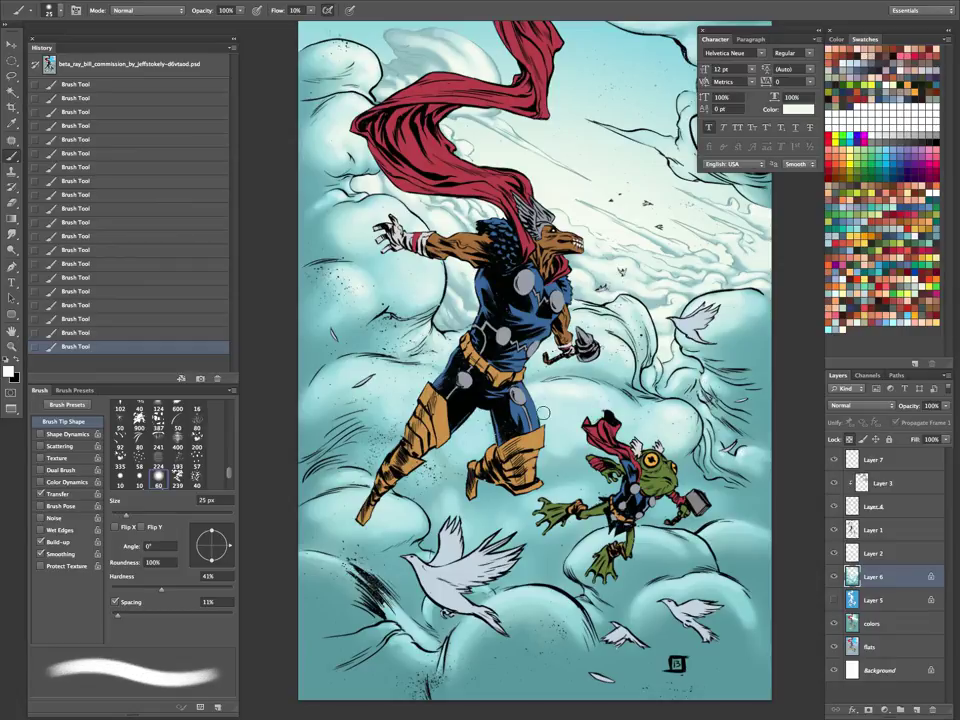
left_click_drag(553, 407, 600, 370)
key("bracketright")
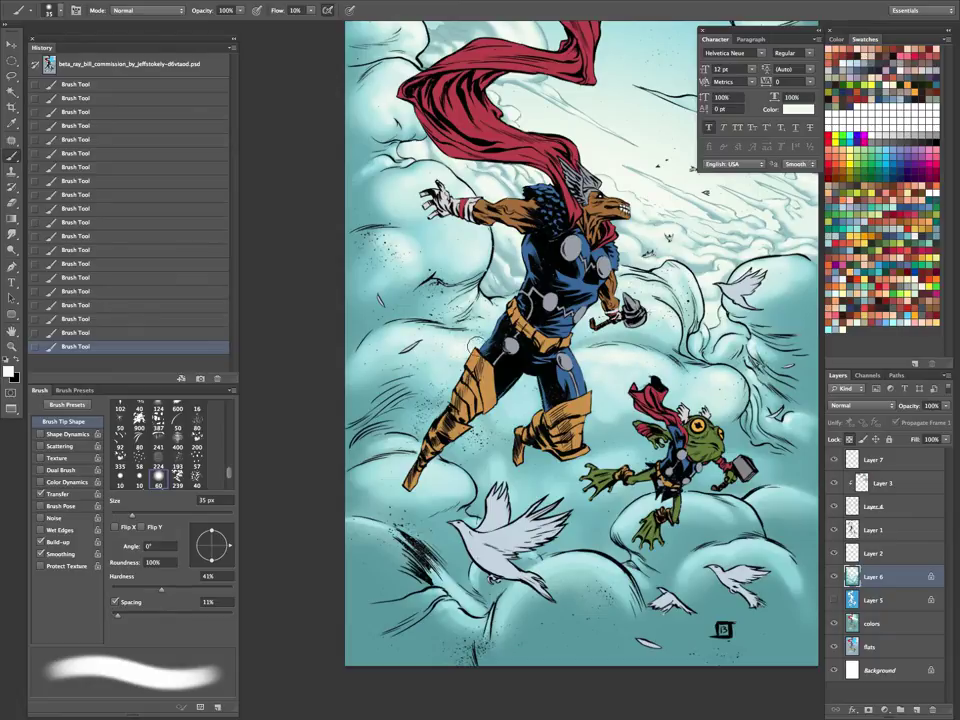
Reduce the brush to 15 px and paint off-white highlights on the lower-left cloud beside the large dove.
key("bracketleft")
key("bracketleft")
left_click_drag(563, 403, 509, 327)
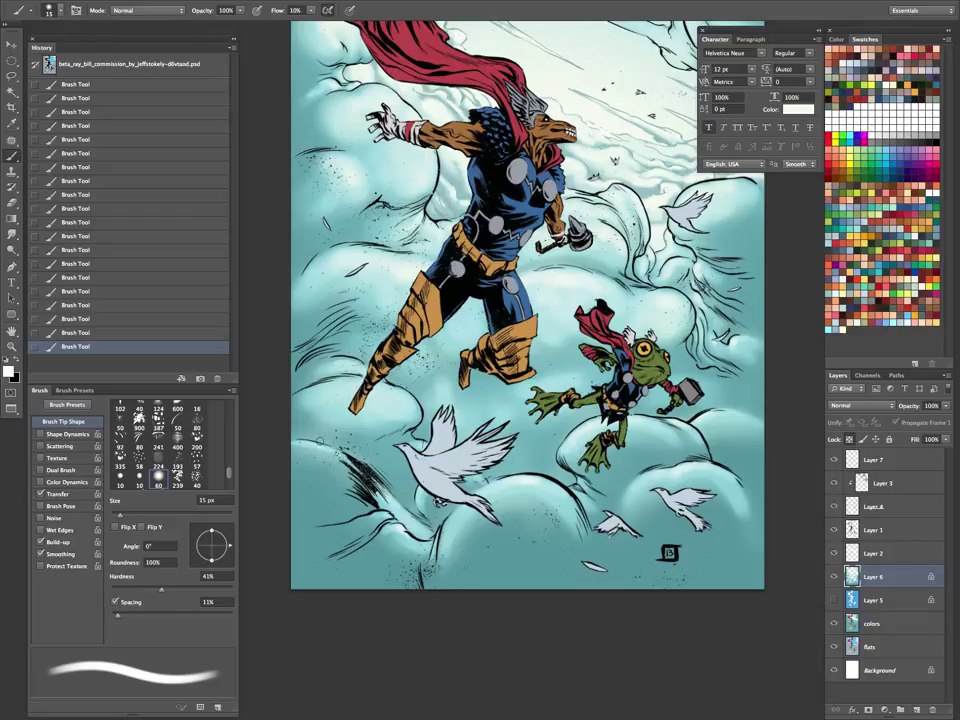
Highlight the cloud beneath the hero's trailing foot at 30 px and the cloud edge under the large dove at 10 px.
key("bracketright")
key("bracketright")
key("bracketright")
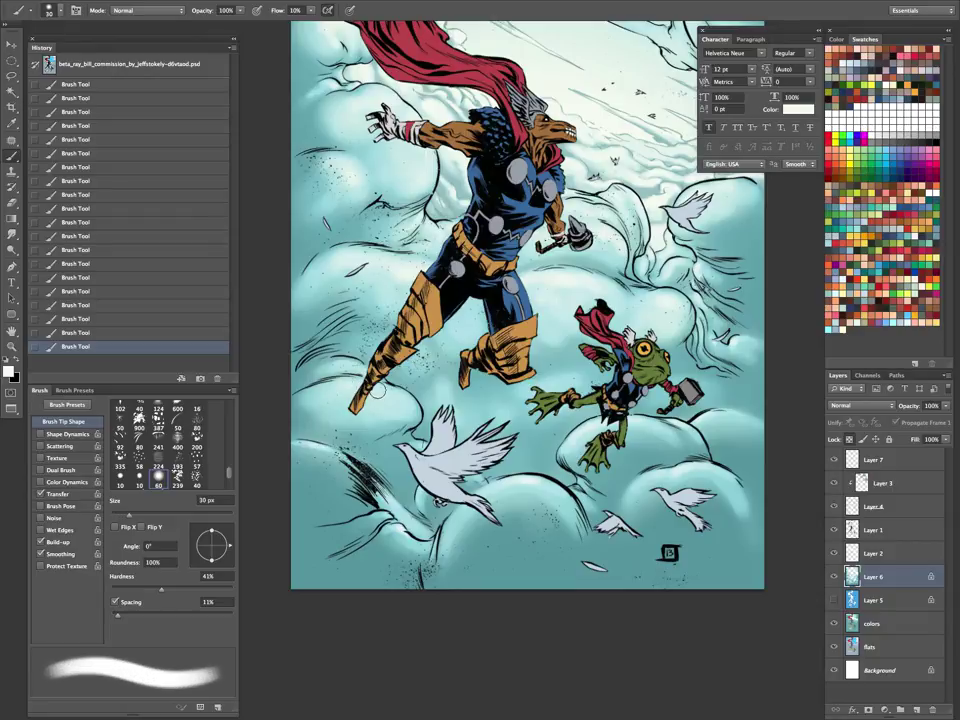
key("bracketleft")
key("bracketleft")
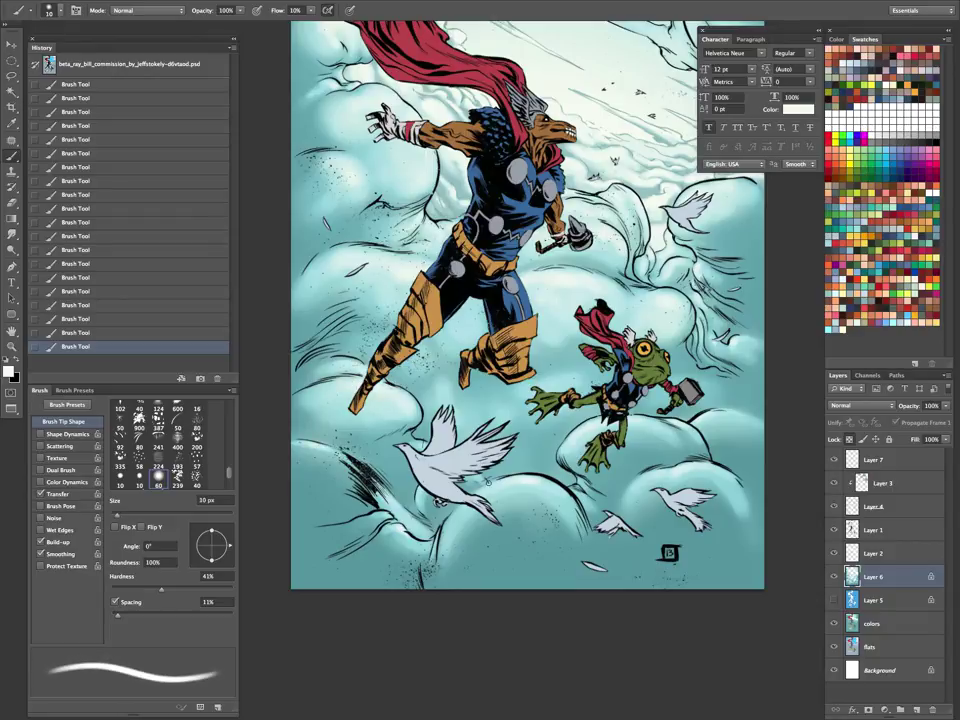
Brighten the cloud colors on Layer 6 with a Levels adjustment to the highlights and midtones.
left_click_drag(691, 369, 627, 425)
key("z")
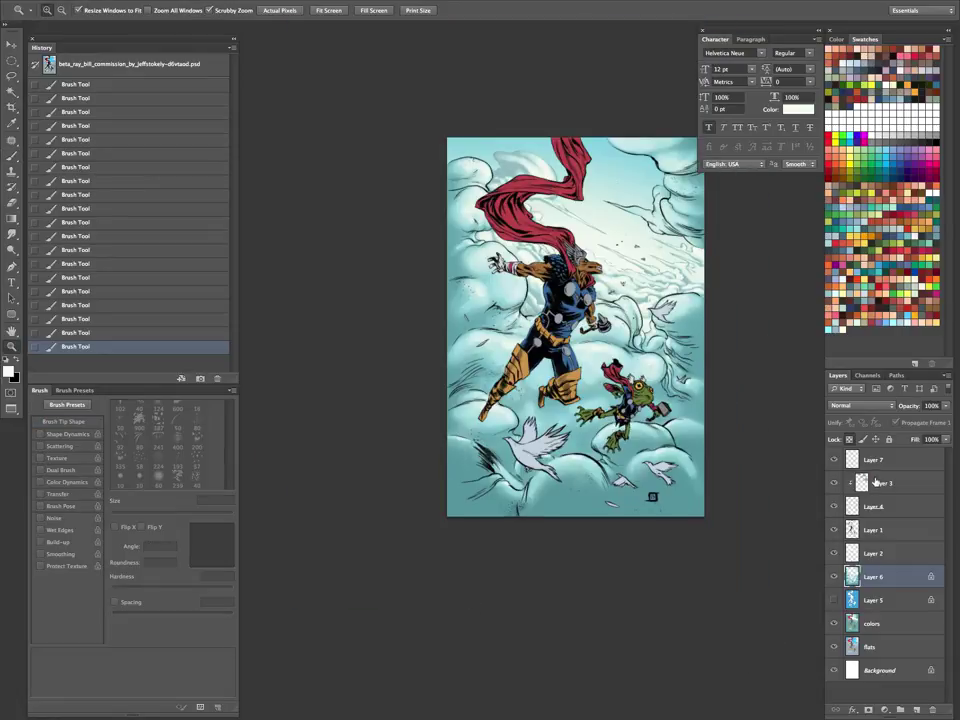
key("super+l")
left_click_drag(838, 264, 890, 121)
left_click_drag(886, 258, 877, 259)
left_click_drag(810, 259, 794, 259)
key("Return")
key("z")
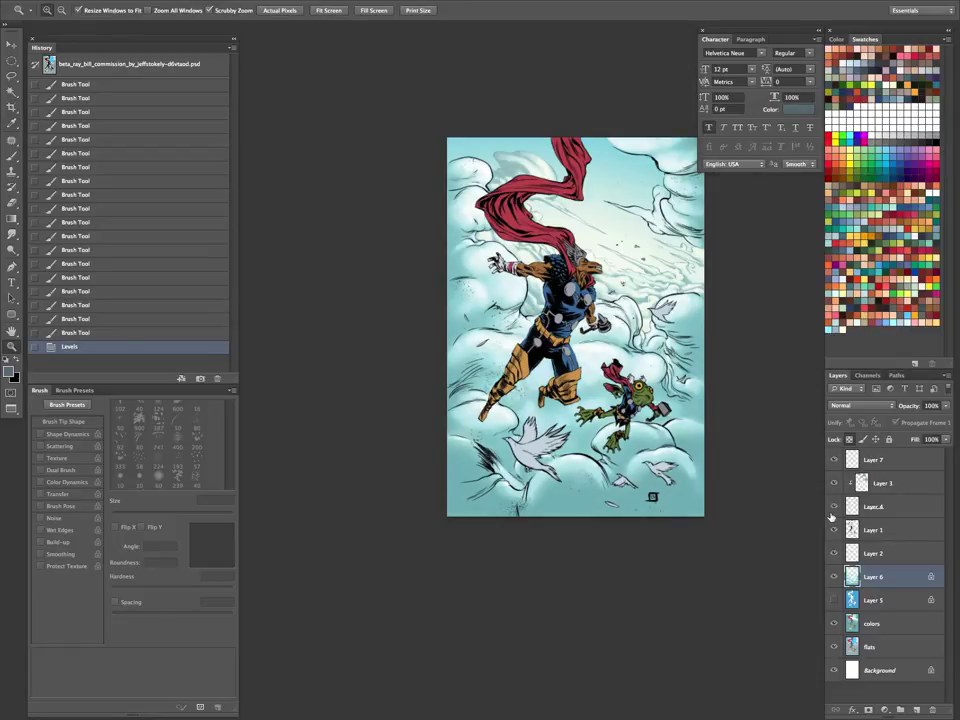
Identify the cloud line art by toggling Layer 4, and add a new Layer 8 above it as a clipping mask.
left_click(835, 508)
left_click(835, 508)
left_click(880, 510)
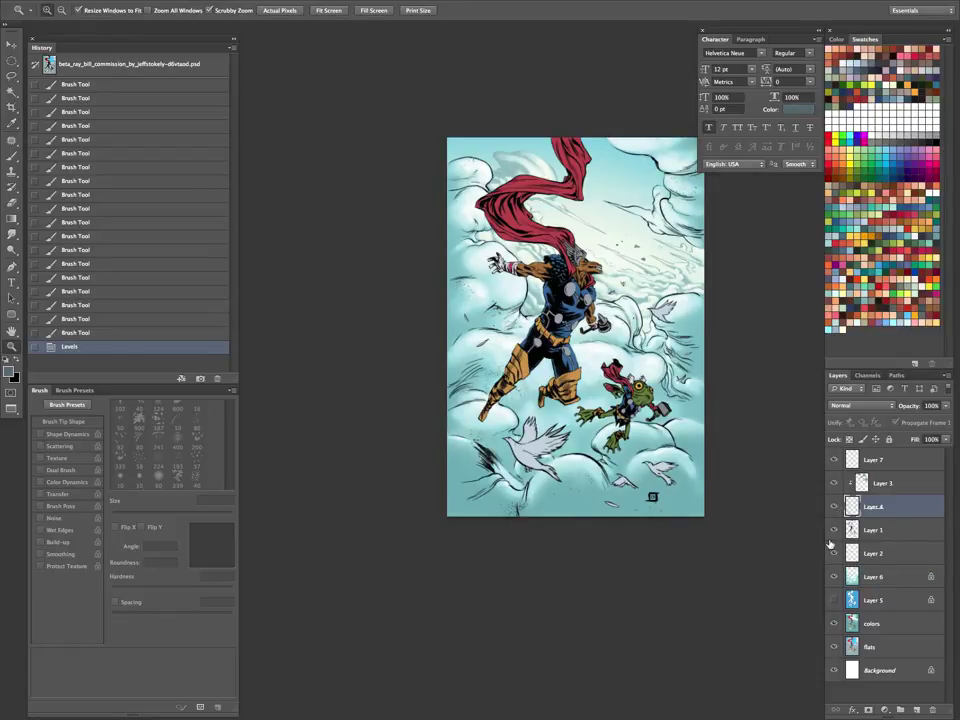
key("ctrl+shift+n")
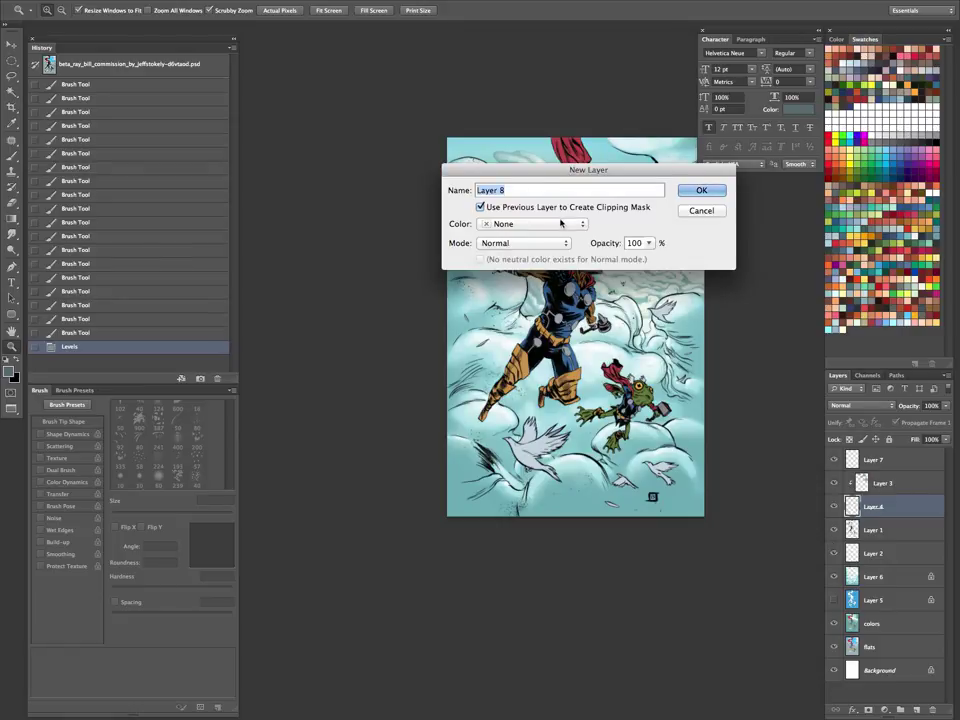
key("Return")
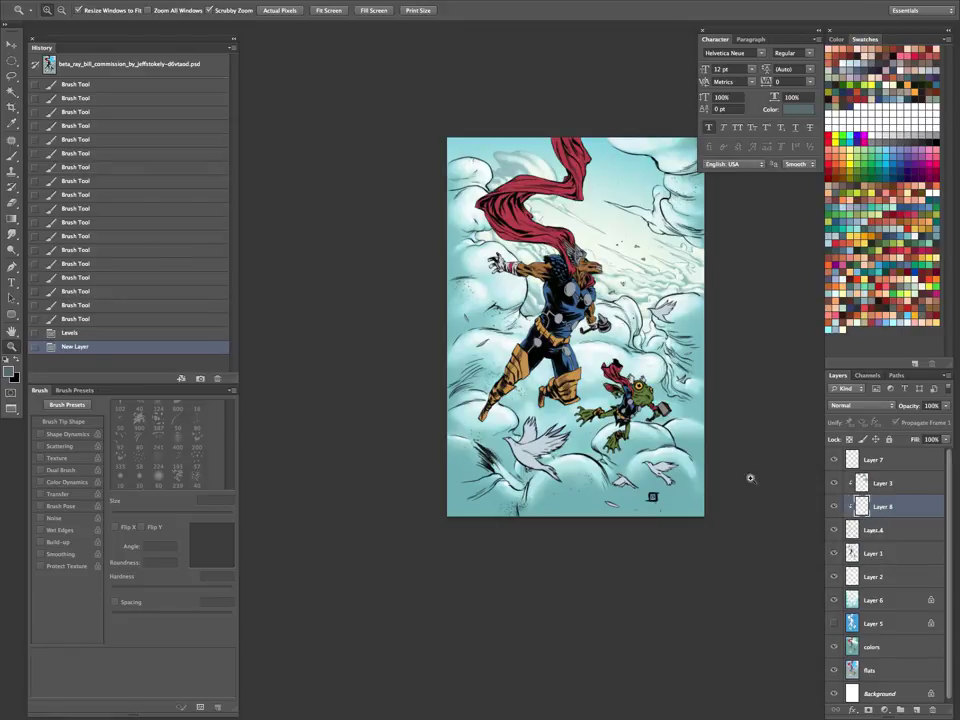
Sample the teal at the lower-left corner of the artwork and fill Layer 8 with it to color the cloud line art.
left_click(463, 513)
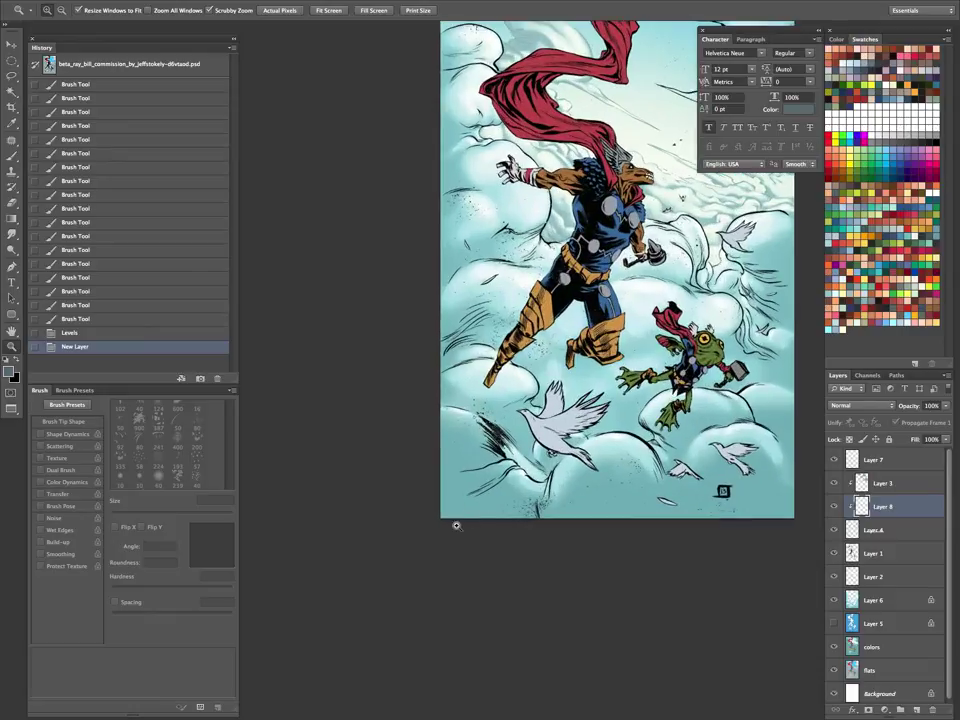
key("i")
left_click(455, 509)
key("z")
left_click_drag(445, 632, 490, 666)
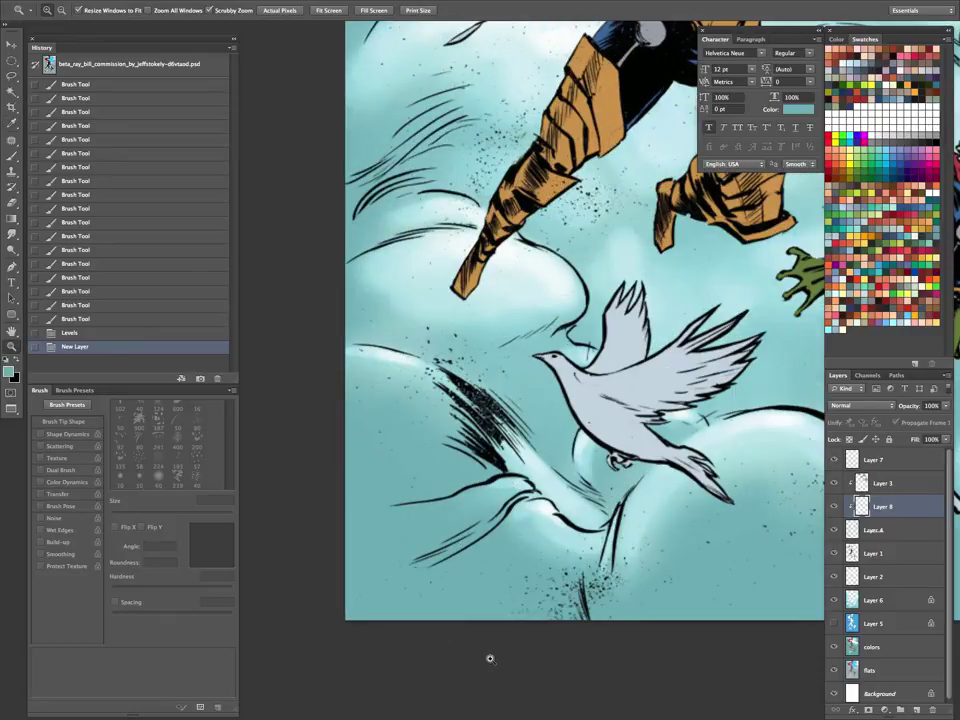
key("alt+BackSpace")
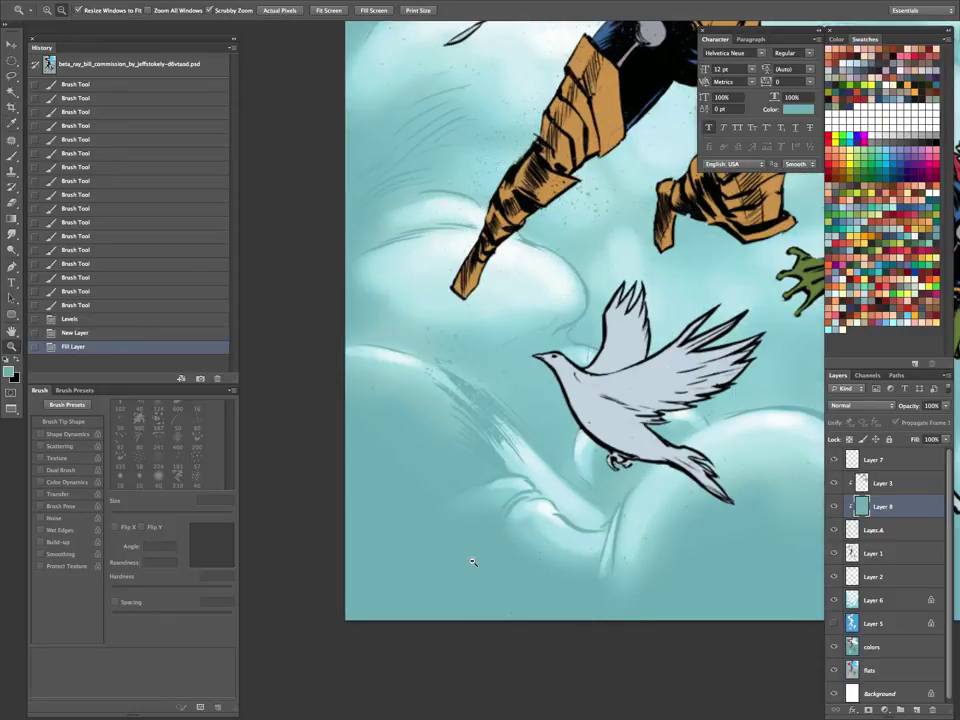
key("ctrl+0")
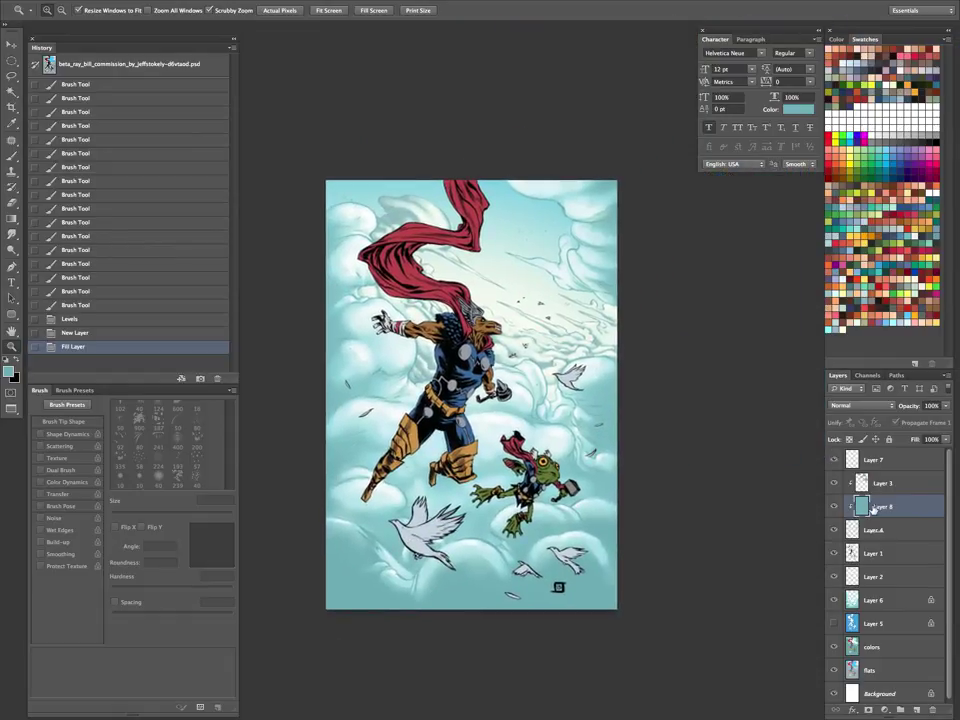
Compare the cloud line art with and without the Layer 8 teal fill and the Layer 3 colors.
left_click(834, 503)
left_click_drag(566, 351, 624, 322)
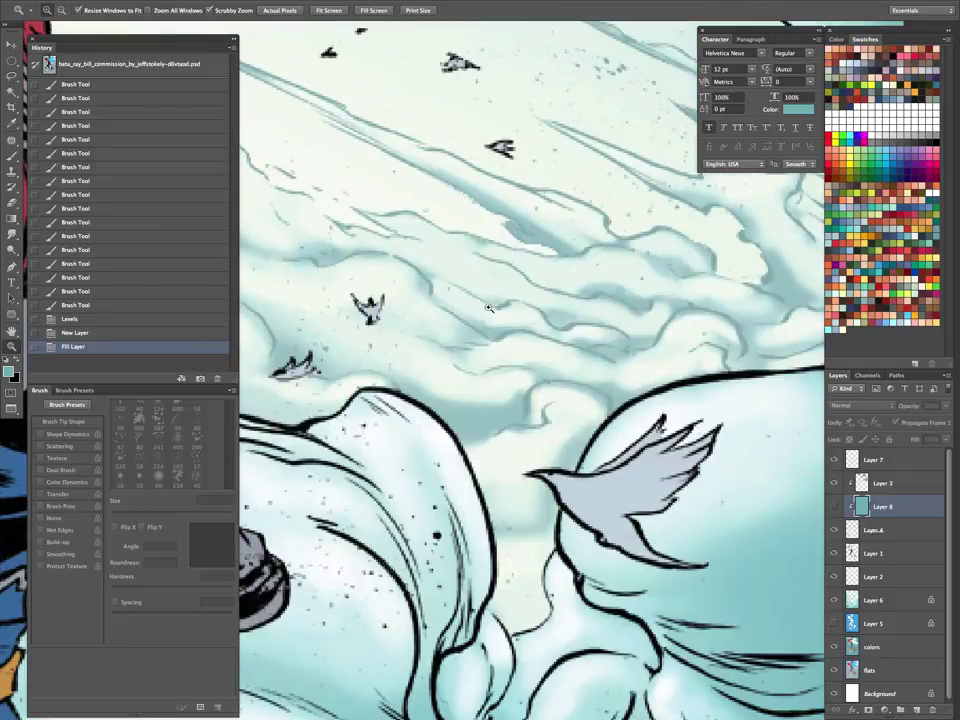
left_click(834, 483)
left_click(834, 483)
left_click(834, 483)
left_click(834, 483)
key("ctrl+0")
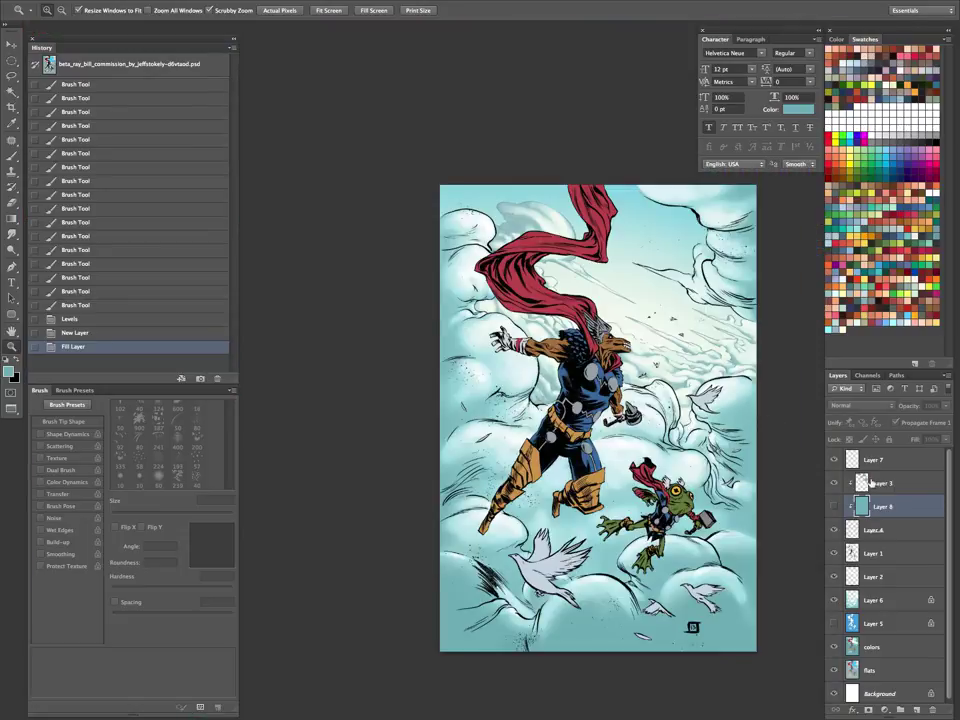
left_click(834, 508)
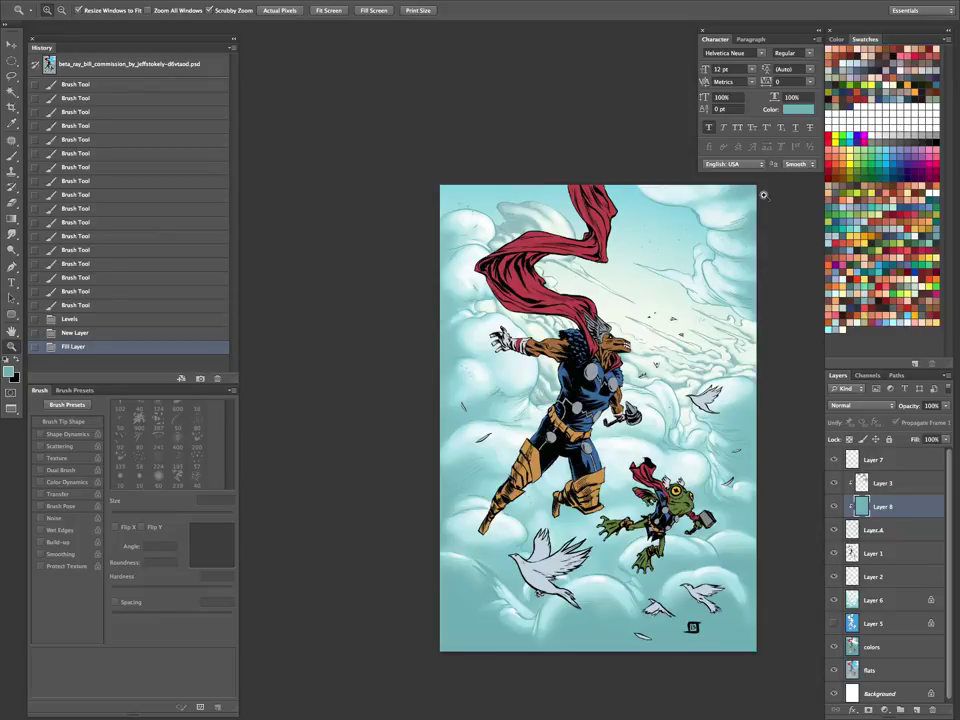
Invert the teal fill on Layer 8.
left_click(697, 378)
left_click_drag(734, 493, 672, 493)
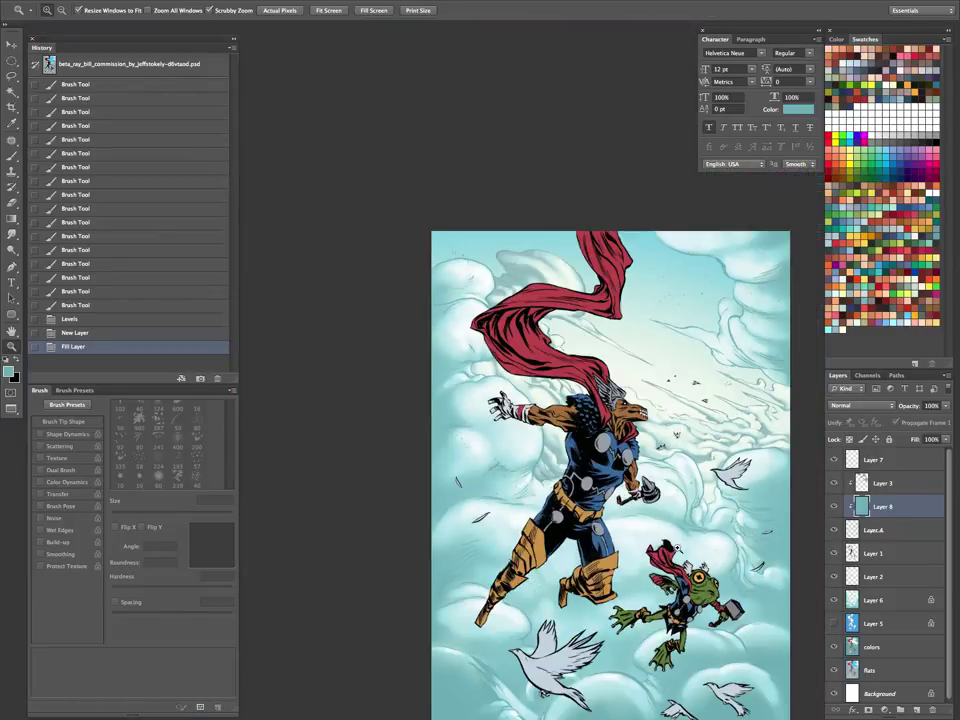
left_click_drag(697, 643, 629, 566)
key("ctrl+i")
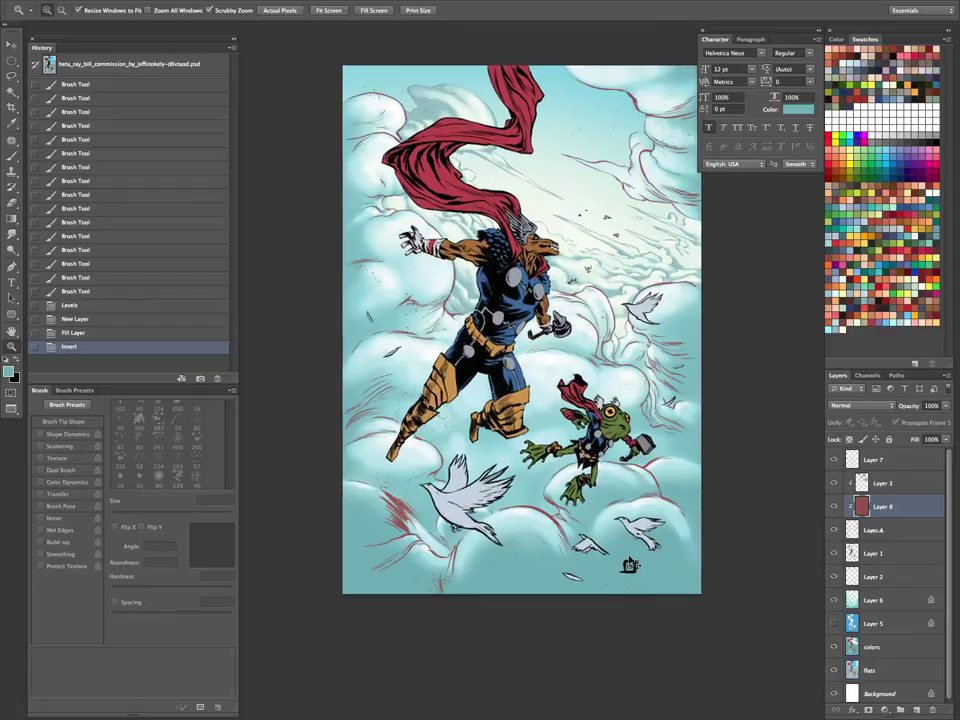
Undo the inversion of Layer 8 and mute its teal fill with Hue/Saturation at saturation -23 and lightness -22.
key("ctrl+z")
key("ctrl+u")
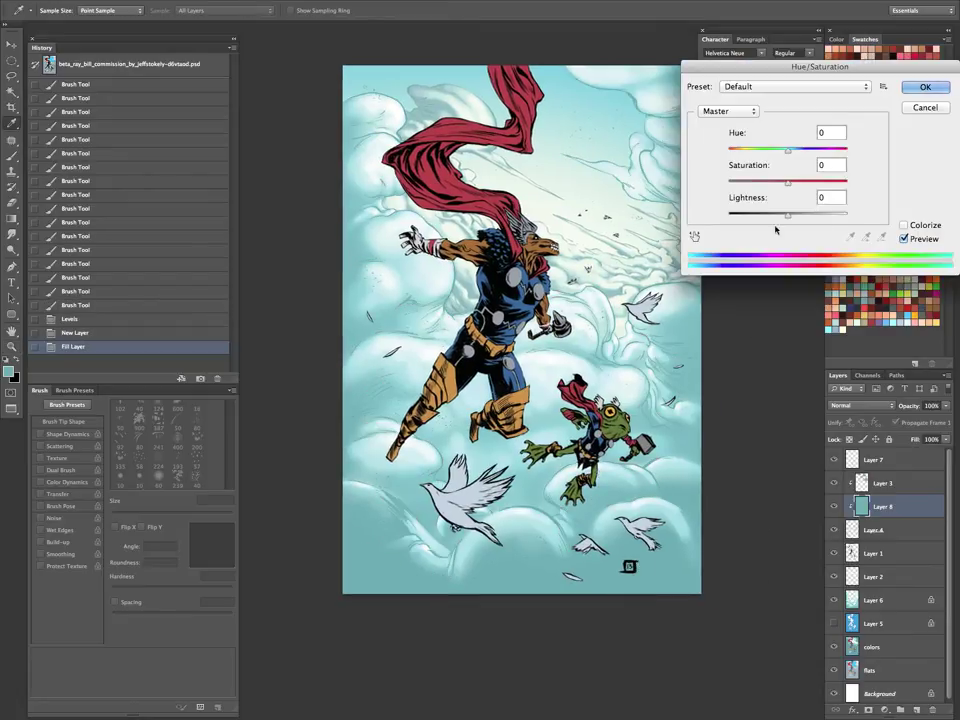
mouse_move(788, 214)
left_mouse_down()
mouse_move(780, 216)
mouse_move(782, 182)
mouse_move(775, 217)
left_mouse_up()
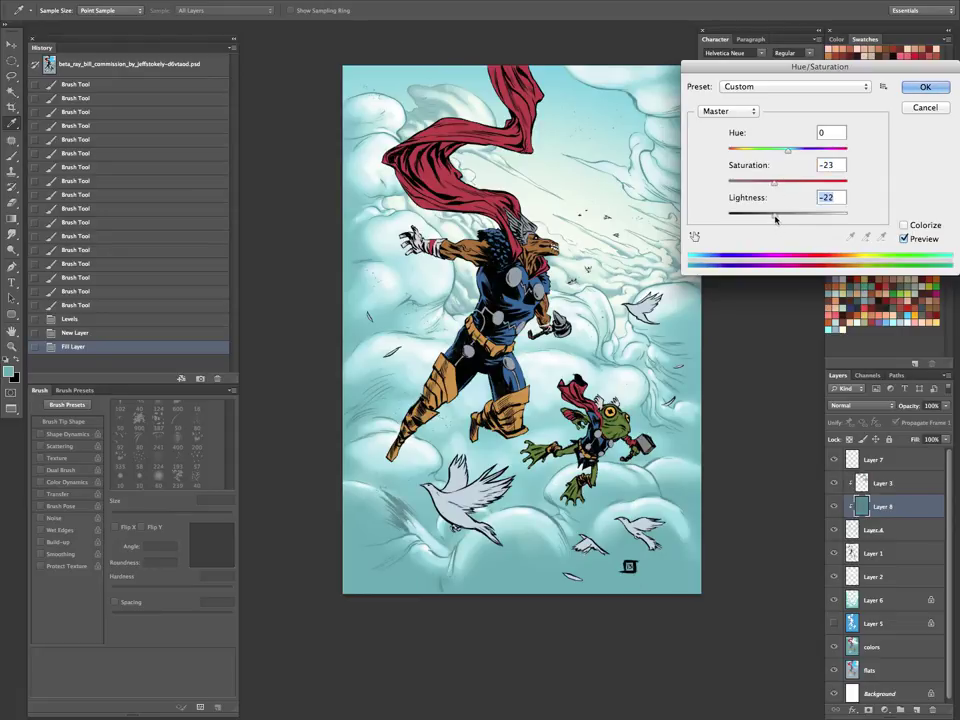
left_click(920, 86)
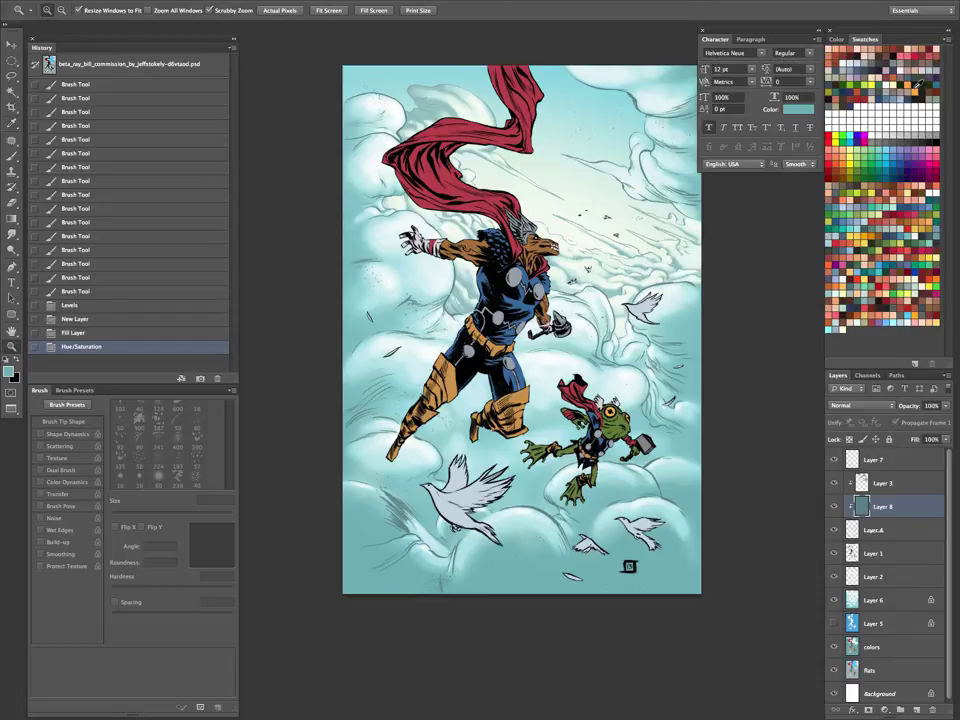
left_click_drag(652, 334, 652, 366)
left_click(568, 283)
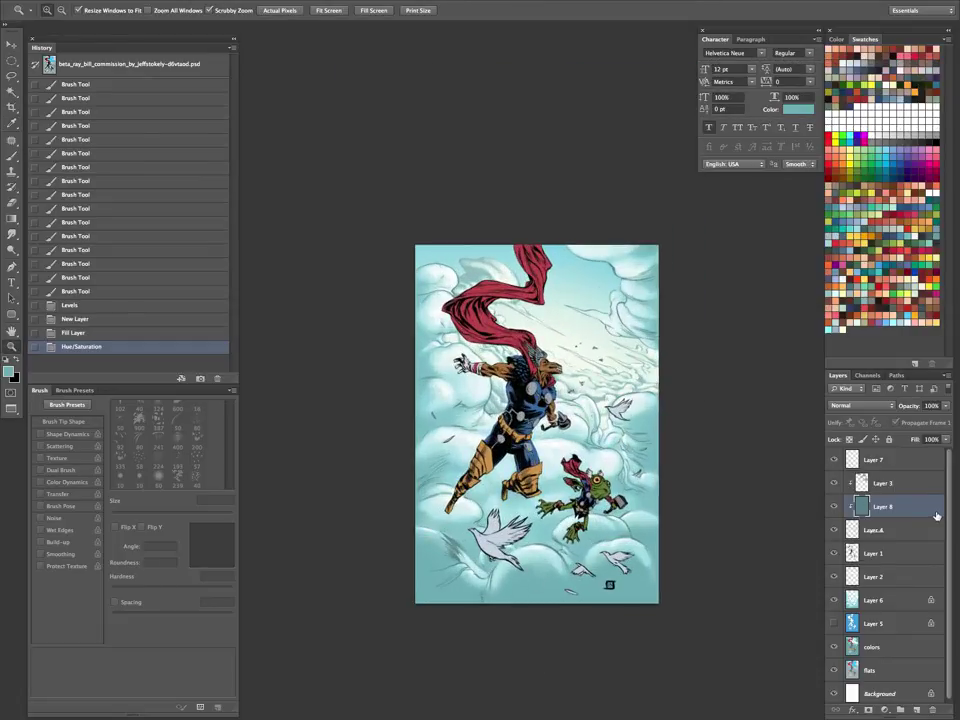
Check what Layer 6 and Layer 2 contain by toggling their visibility, and select Layer 2.
left_click(834, 601)
left_click(834, 601)
left_click(859, 606)
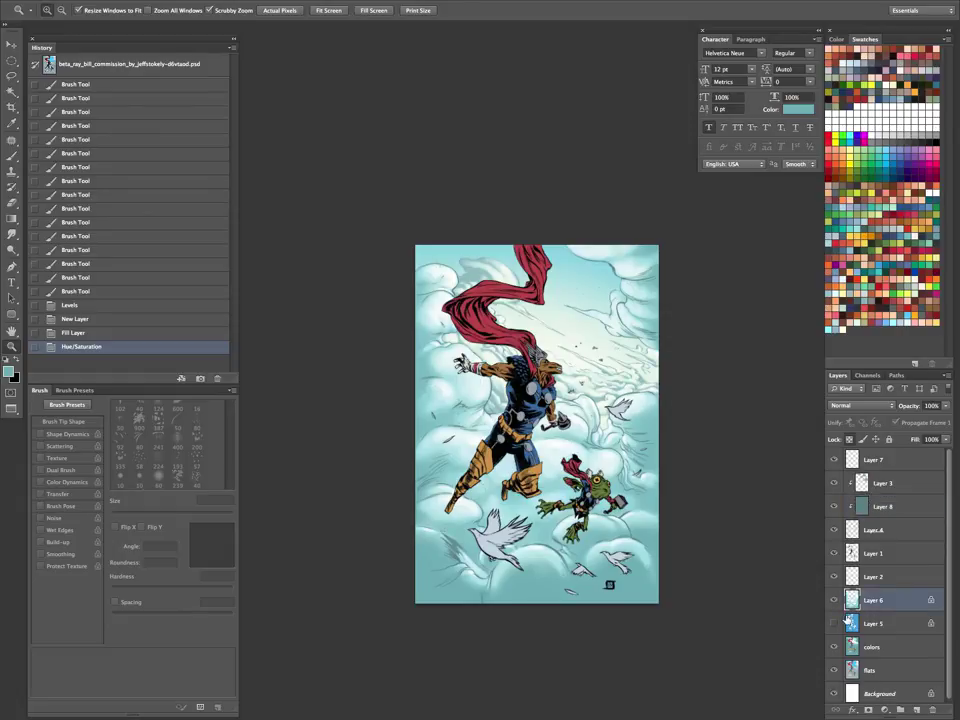
left_click(566, 375)
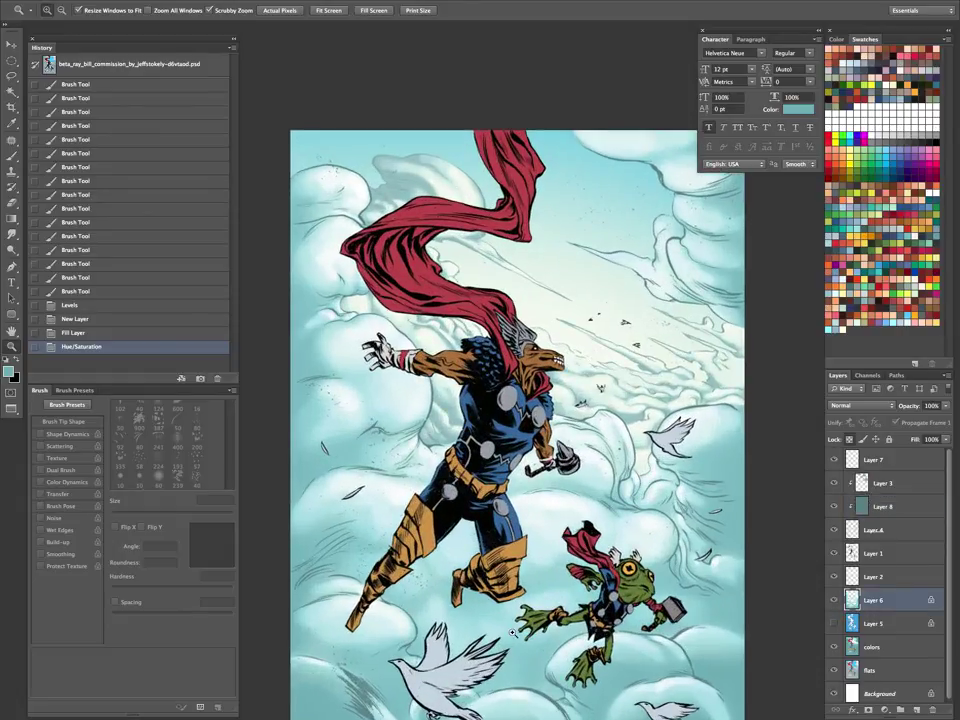
left_click(835, 580)
left_click(835, 580)
left_click(858, 577)
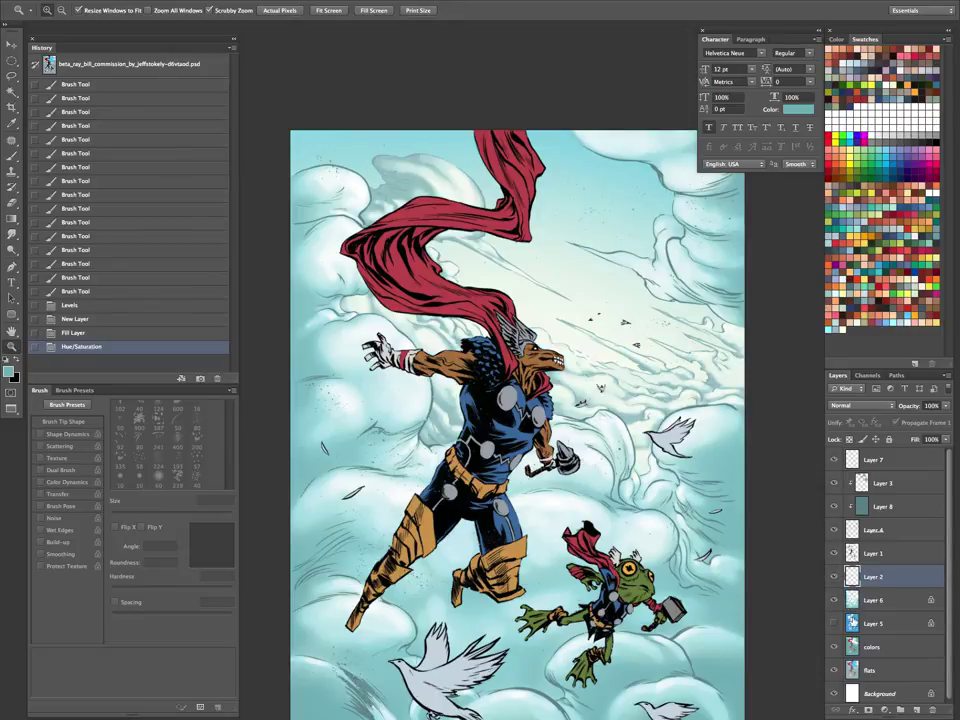
Adjust the color balance of Layer 2 in the highlights, discarding the trial shift of the midtones.
key("super+b")
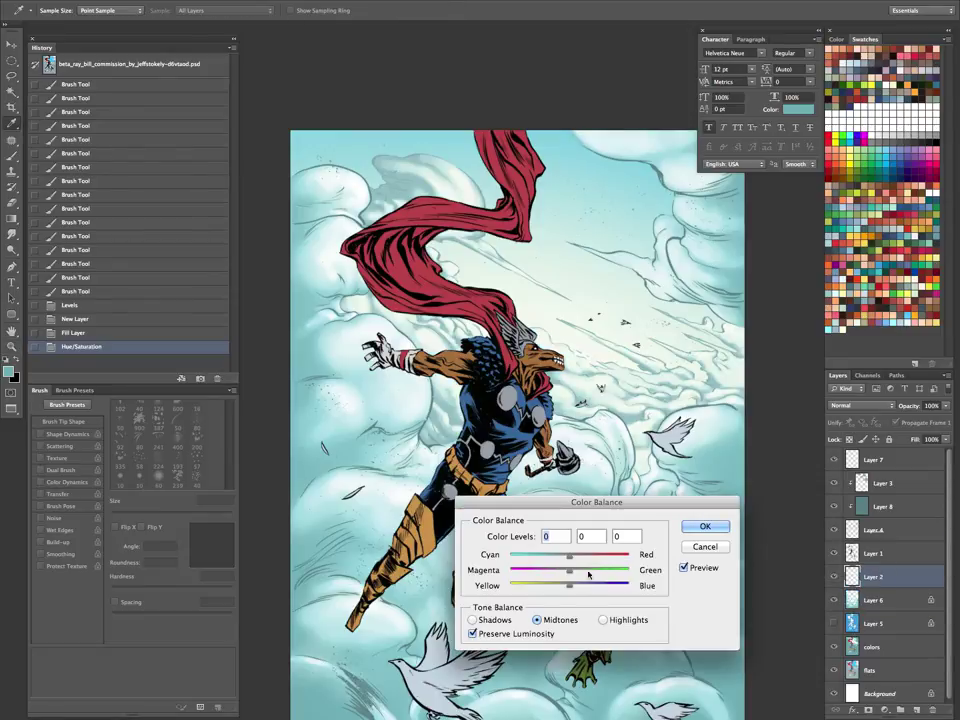
mouse_move(569, 572)
left_mouse_down()
mouse_move(583, 591)
mouse_move(563, 559)
mouse_move(594, 587)
mouse_move(582, 586)
left_mouse_up()
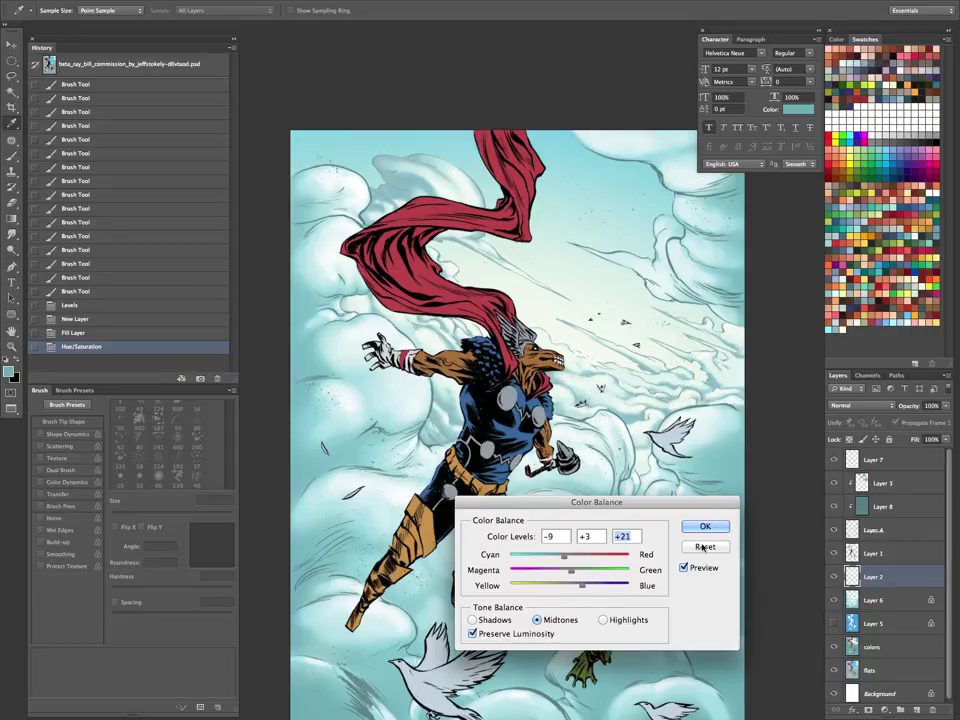
left_click(705, 547, "alt")
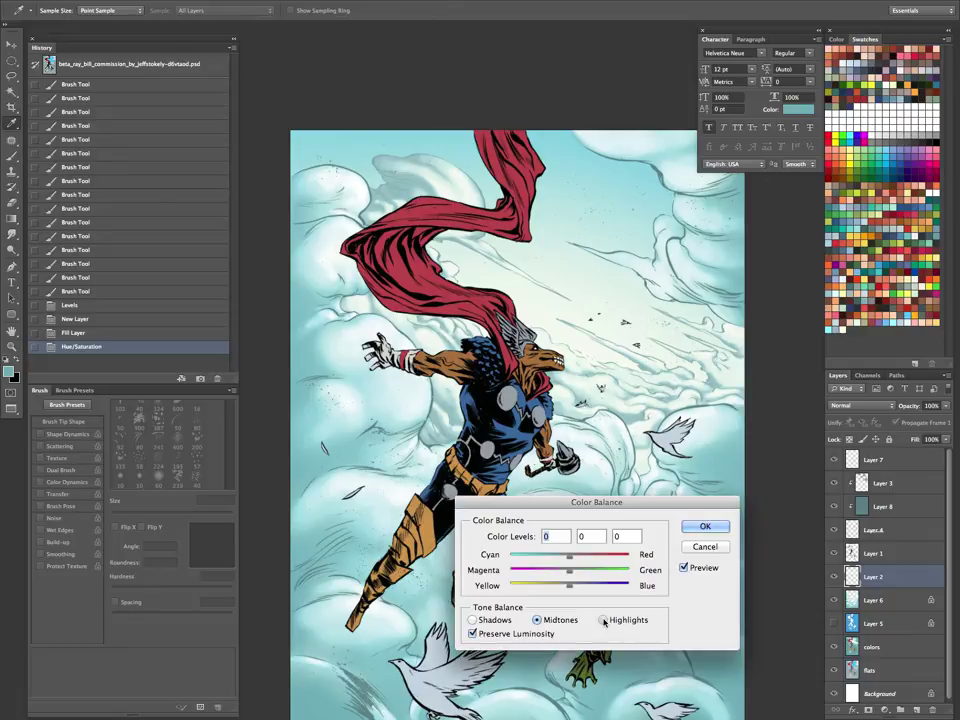
left_click(603, 620)
mouse_move(570, 558)
left_mouse_down()
mouse_move(577, 588)
mouse_move(563, 558)
mouse_move(575, 573)
left_mouse_up()
left_click(705, 526)
key("z")
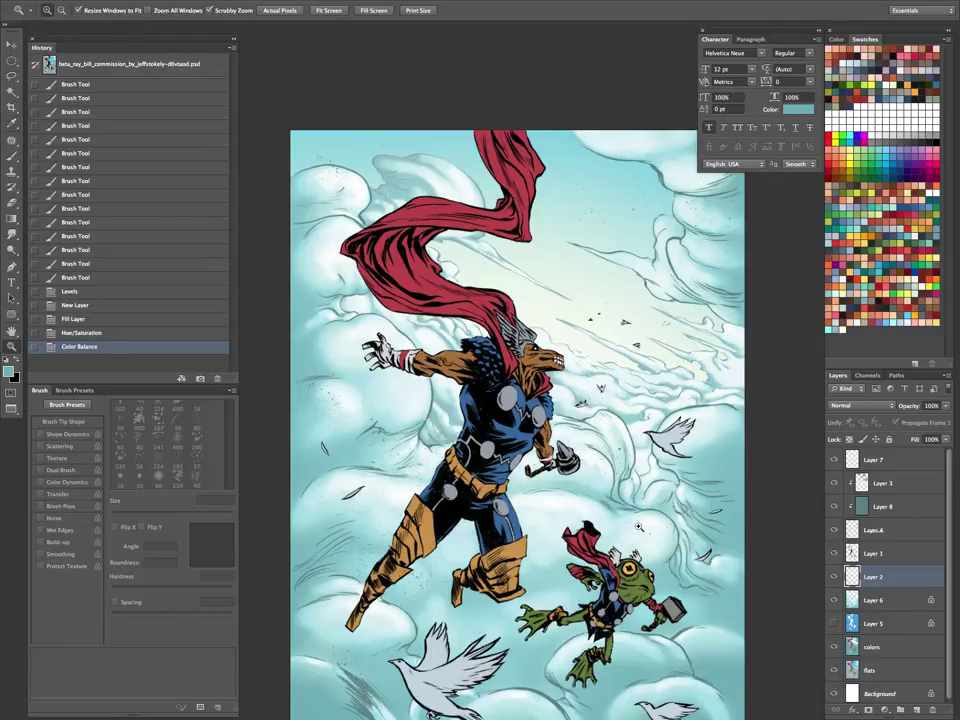
left_click_drag(673, 513, 611, 553)
left_click_drag(687, 553, 686, 468)
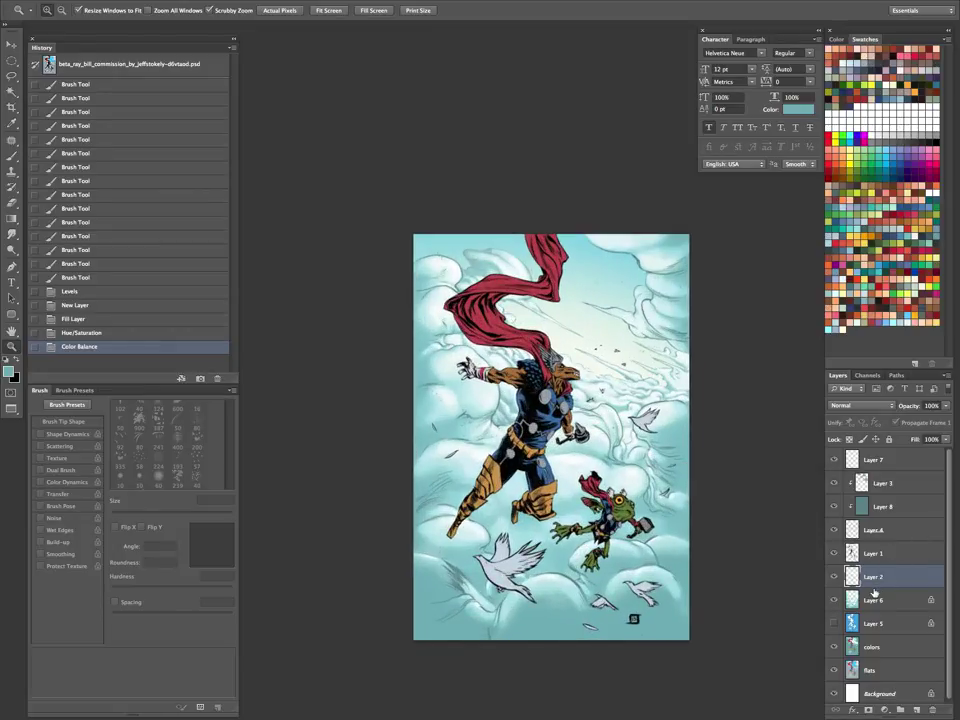
Lighten Layer 2 with Hue/Saturation by setting the lightness to +37.
key("ctrl+u")
left_click_drag(793, 214, 806, 216)
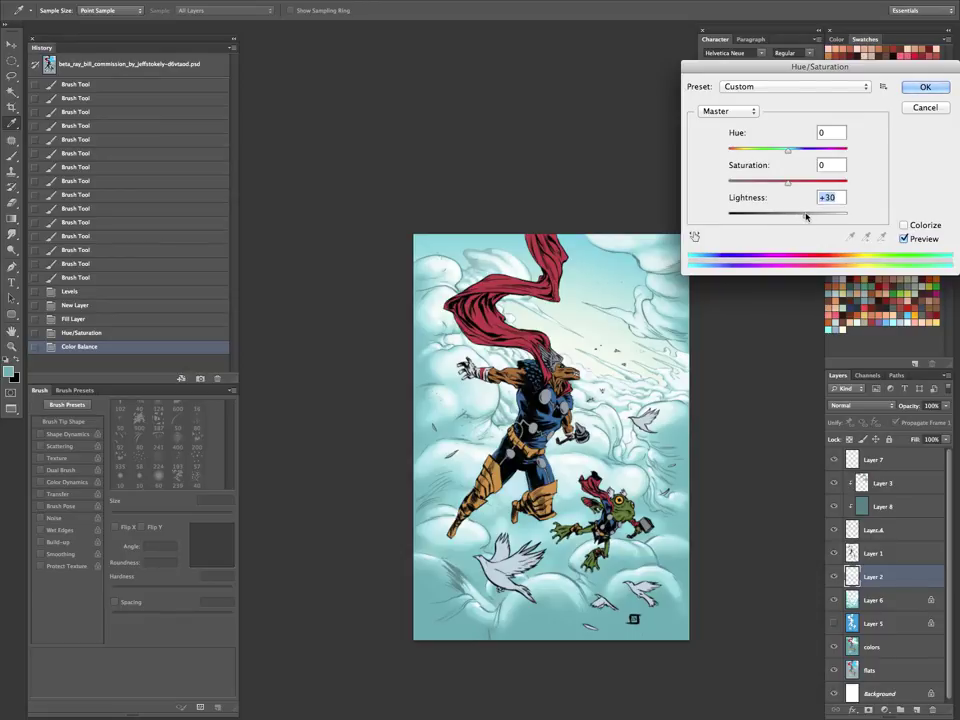
mouse_move(806, 216)
left_mouse_down()
mouse_move(829, 211)
mouse_move(810, 213)
left_mouse_up()
key("Return")
Intensify the colors of Layer 3 with Hue/Saturation at saturation +34 and lightness +9.
left_click(883, 485)
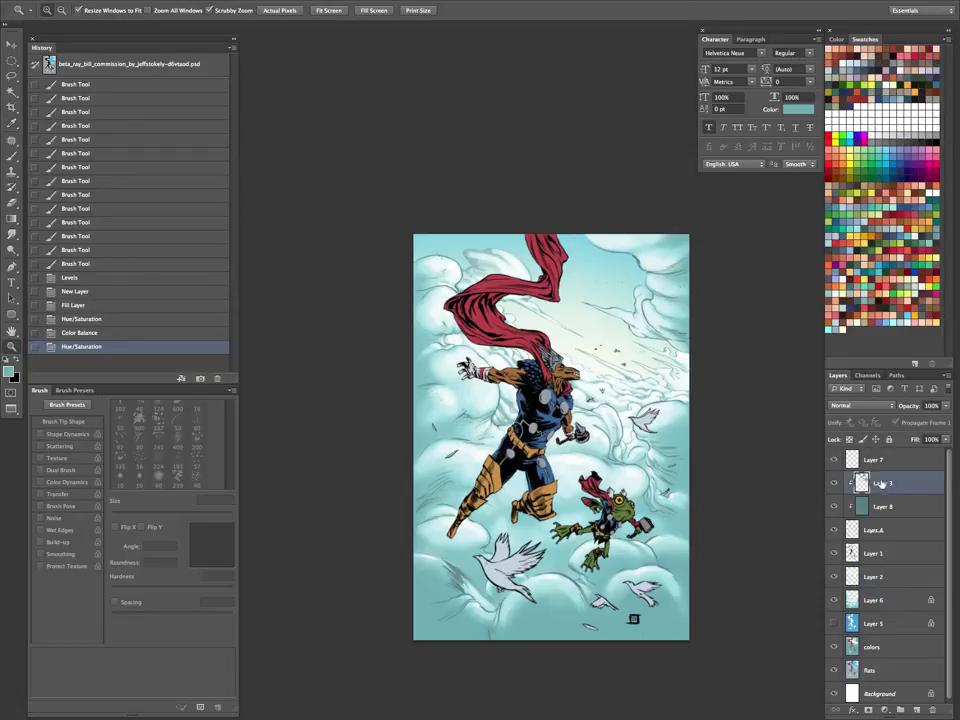
key("ctrl+alt+u")
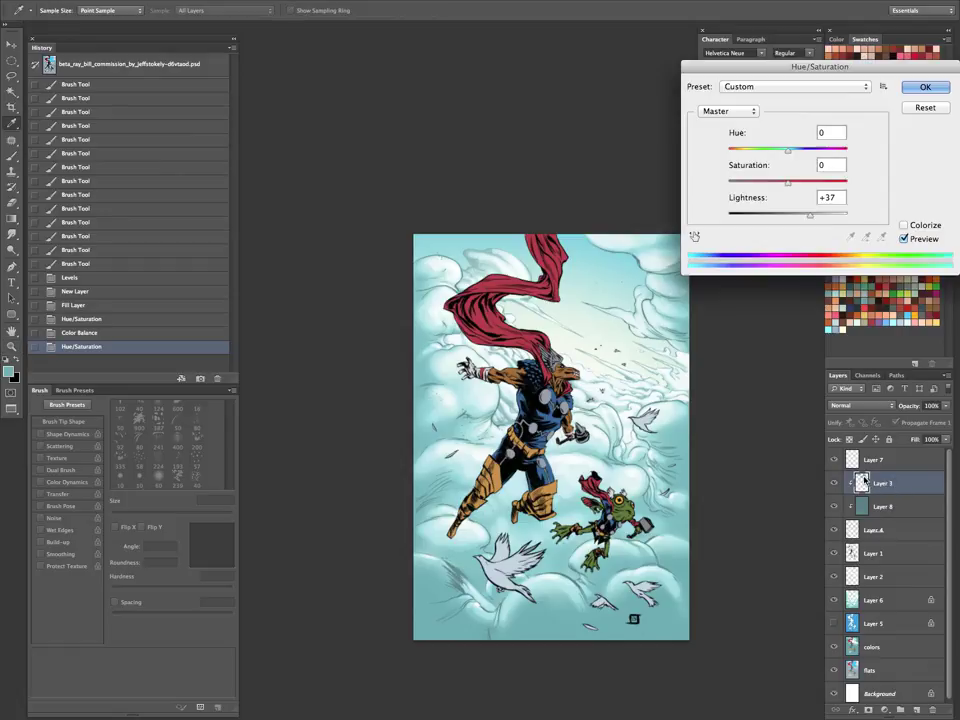
left_click(932, 87)
left_click_drag(485, 270, 576, 240)
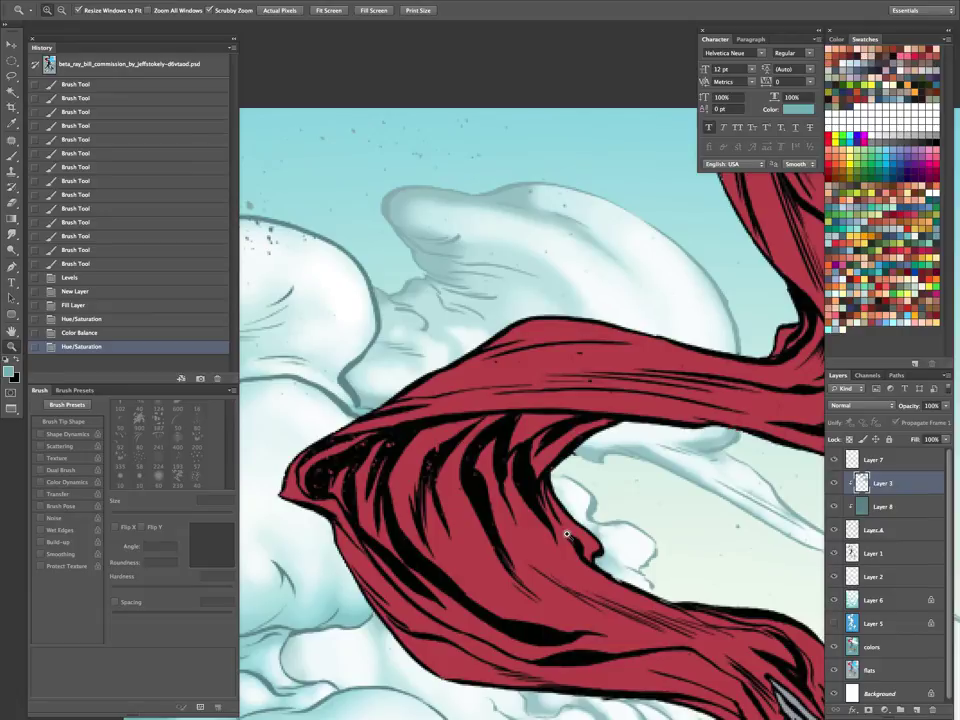
key("ctrl+u")
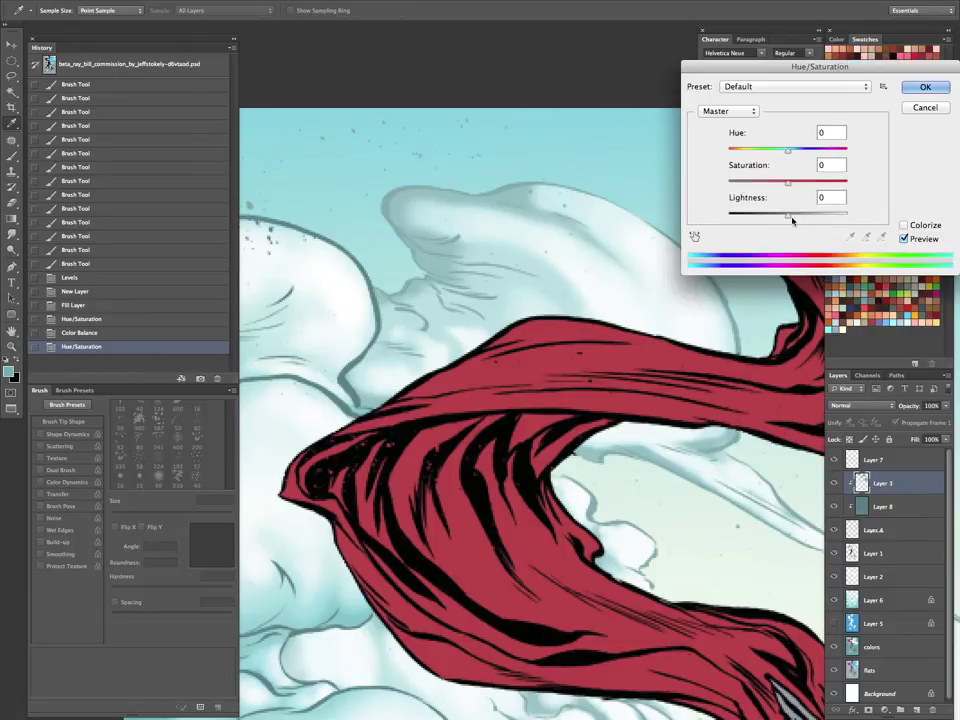
left_click_drag(788, 214, 807, 184)
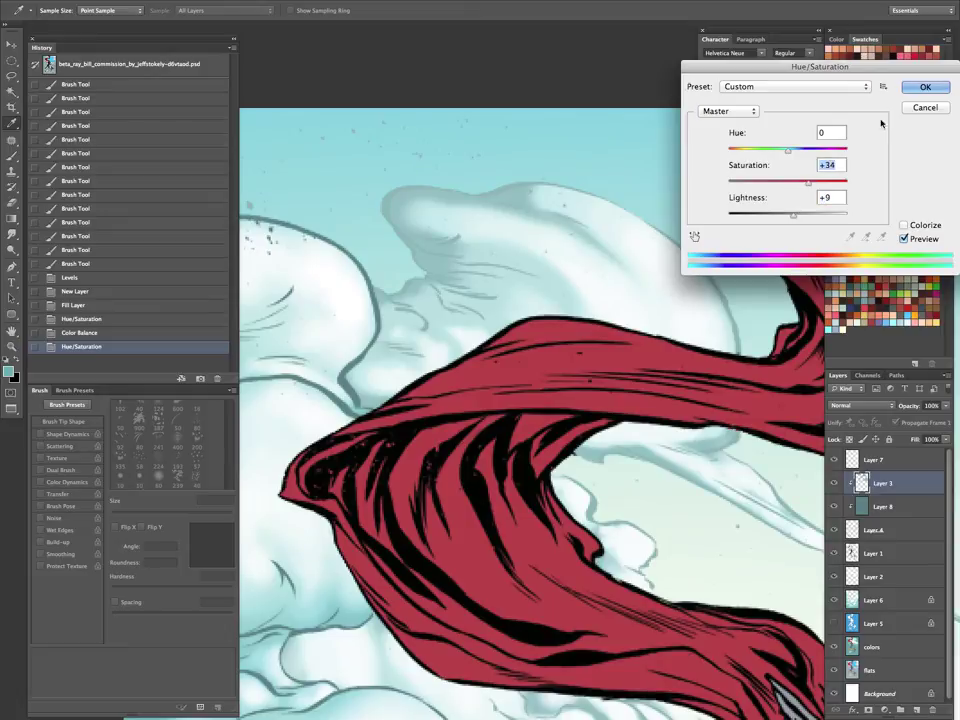
left_click(917, 92)
left_click_drag(669, 364, 620, 420)
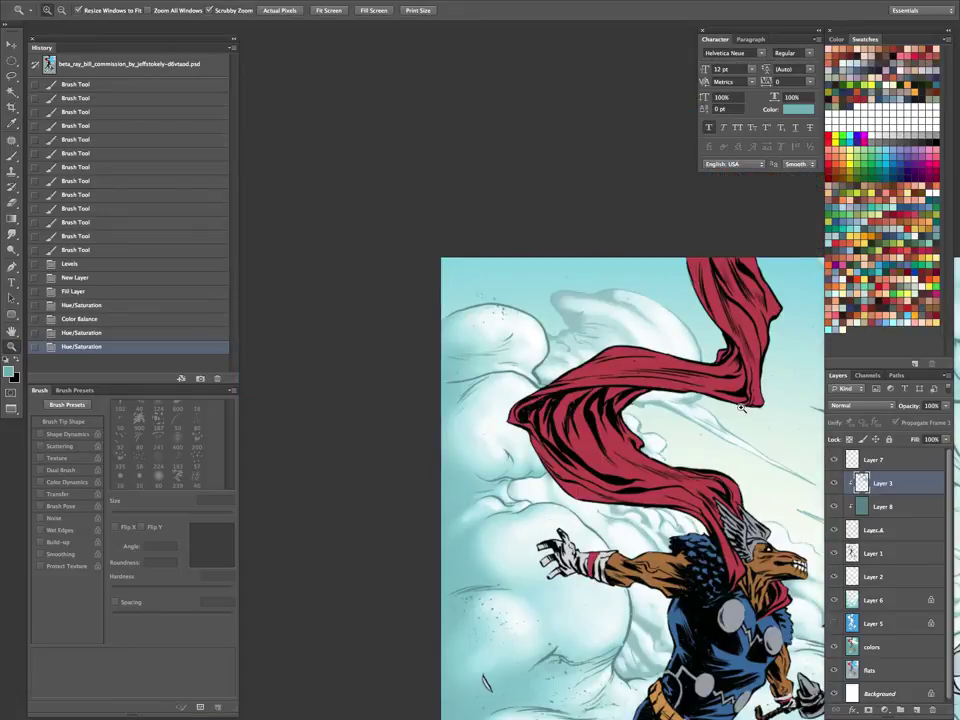
Lighten the Layer 8 line art fill with a Levels adjustment.
left_click_drag(753, 559, 644, 415)
key("Tab")
key("ctrl+minus")
key("ctrl+minus")
left_click_drag(719, 606, 670, 516)
key("Tab")
left_click(861, 508)
key("ctrl+u")
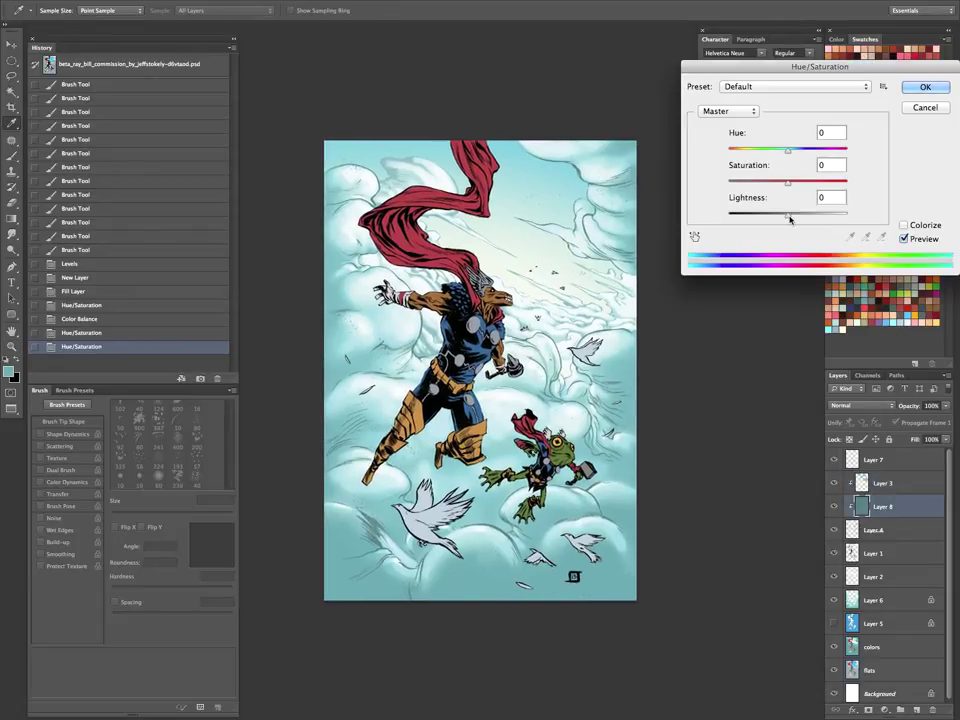
left_click_drag(786, 216, 786, 260)
key("Return")
key("ctrl+l")
left_click(913, 147)
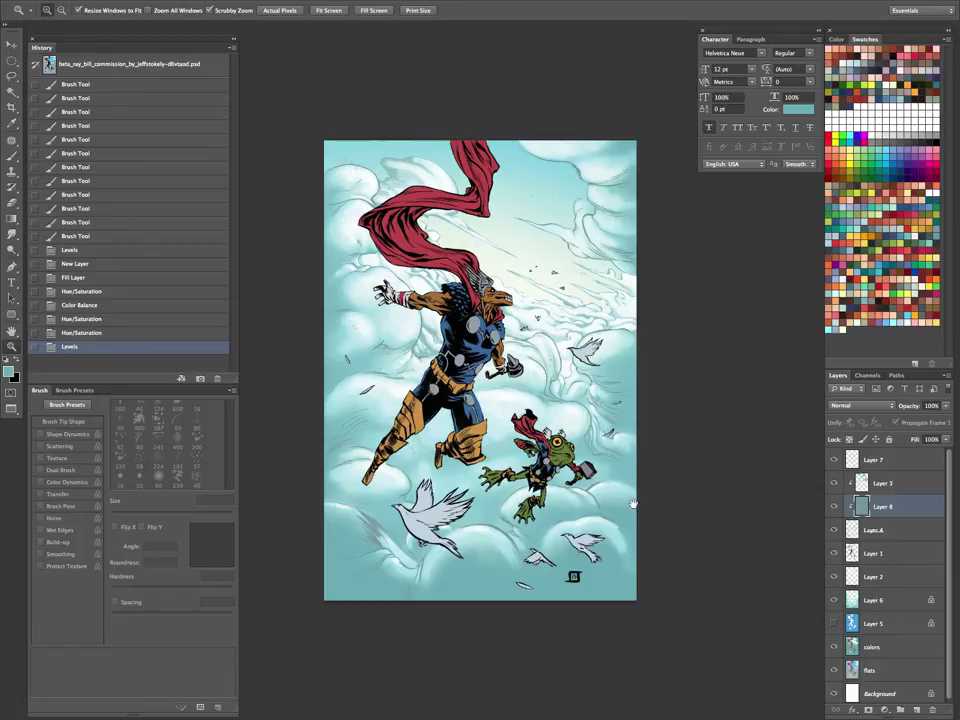
left_click_drag(627, 513, 585, 638)
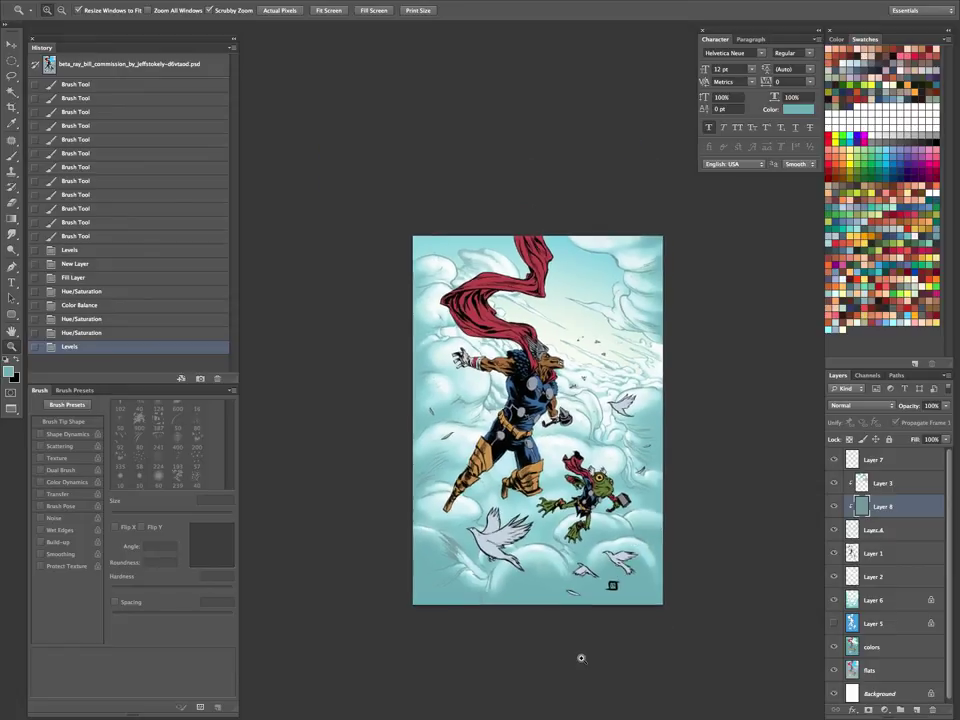
Shift the color balance of the Layer 8 fill.
key("super+b")
mouse_move(570, 571)
left_mouse_down()
mouse_move(575, 586)
mouse_move(566, 556)
left_mouse_up()
left_click(700, 526)
left_click_drag(369, 421, 500, 442)
Refill Layer 8 with the foreground teal and deepen it with Hue/Saturation.
key("alt+BackSpace")
key("super+u")
left_click_drag(787, 216, 802, 180)
key("Return")
key("z")
left_click_drag(742, 252, 558, 486)
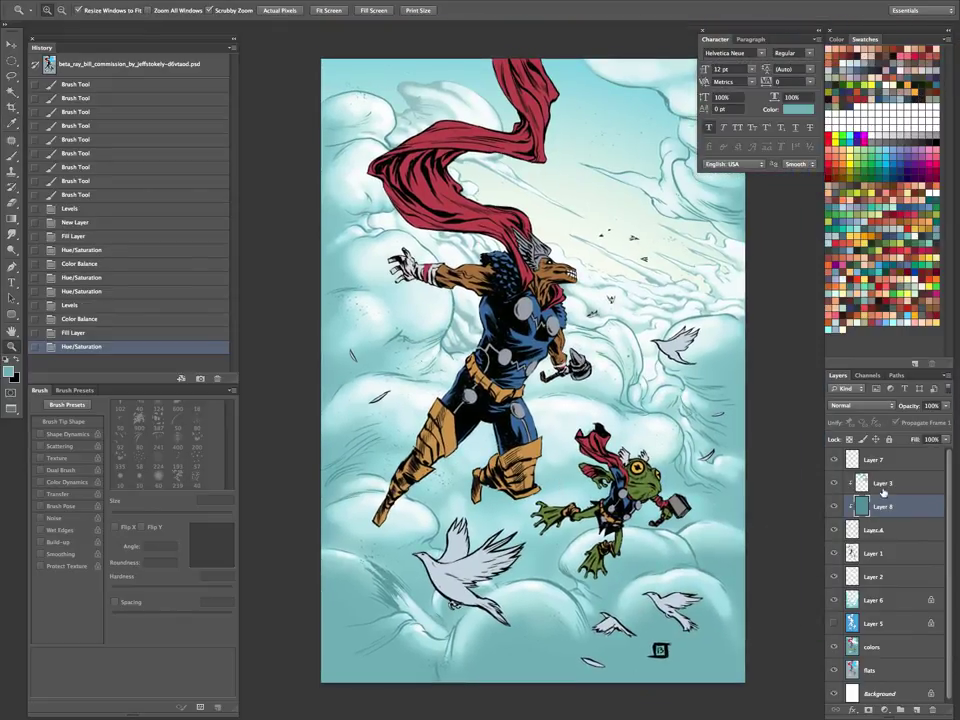
Apply a Color Balance adjustment to Layer 3 and view the whole artwork.
left_click(880, 493)
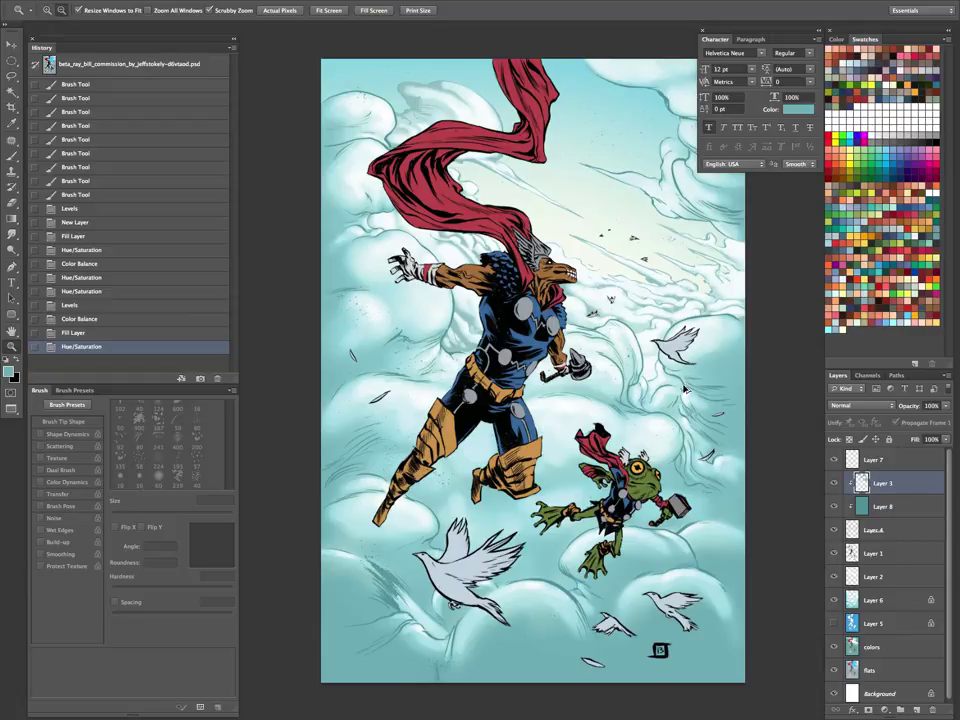
key("ctrl+b")
key("Return")
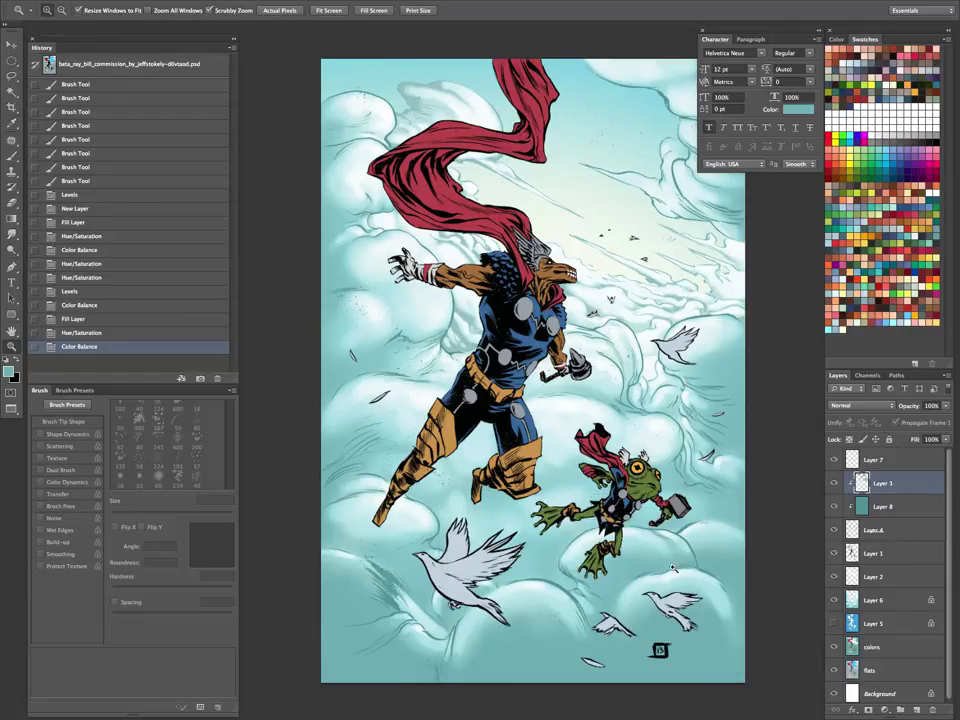
left_click(689, 533, "alt")
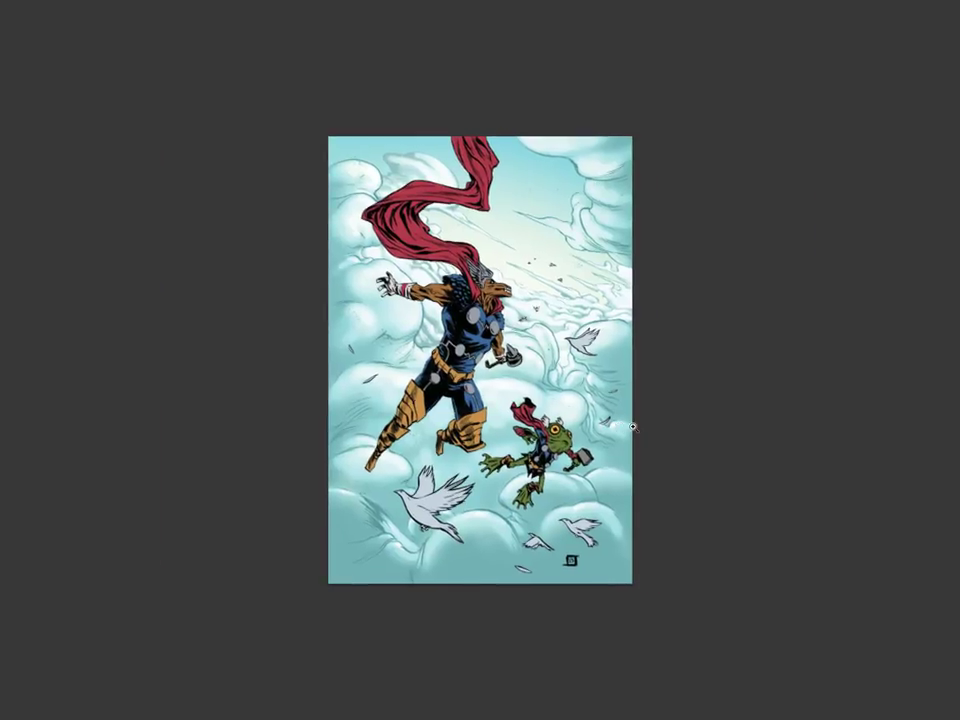
key("Tab")
Add a new layer above Layer 6 and switch to the Brush tool.
left_click(875, 600)
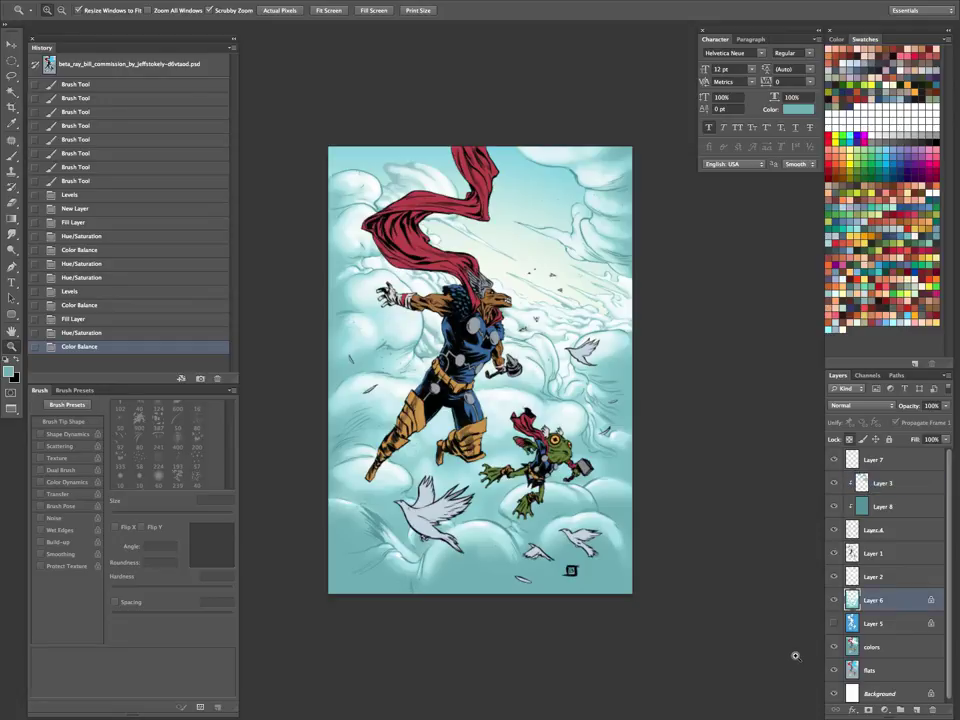
key("ctrl+shift+n")
key("Return")
key("b")
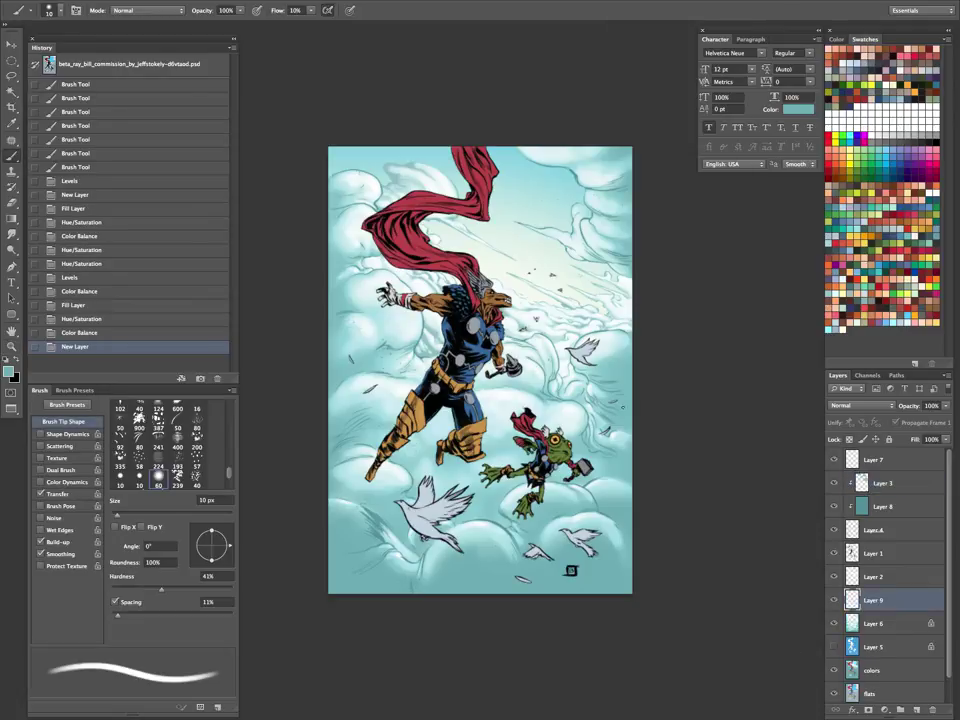
Enlarge the brush to 70 px and try a grayish teal stroke over the clouds at the artwork's right edge.
left_click(368, 160, "alt")
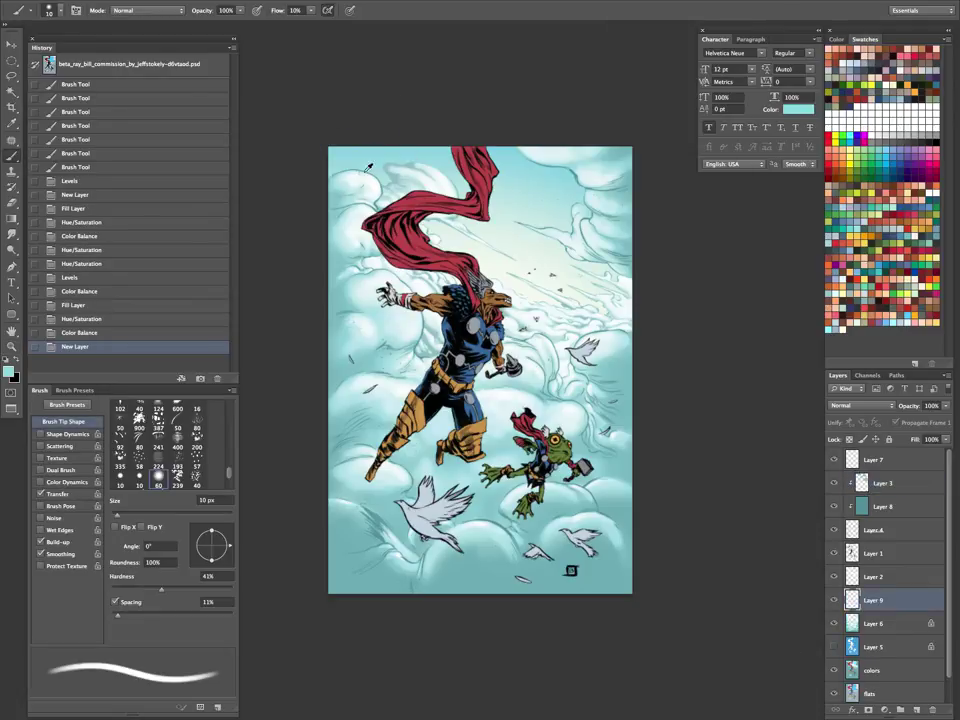
left_click(11, 376)
left_click_drag(508, 392, 453, 426)
left_click(719, 367)
key("]")
key("]")
key("]")
key("]")
key("]")
key("]")
key("]")
key("]")
key("]")
key("]")
left_click_drag(612, 370, 658, 339)
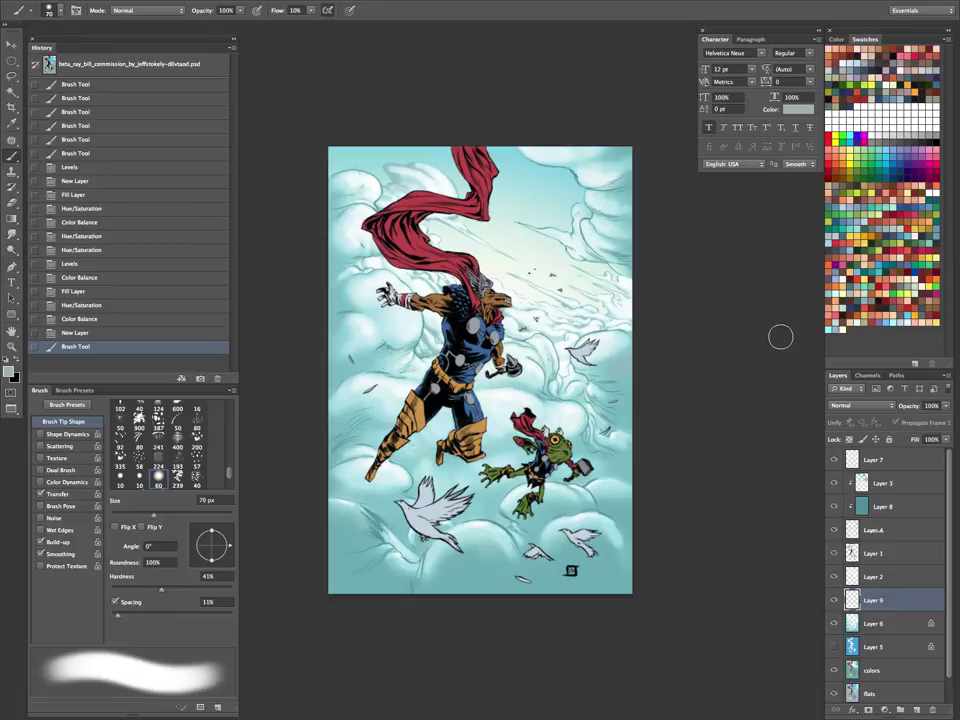
key("ctrl+z")
Choose a light gray and brush it softly over the clouds at the artwork's right edge and below the frog.
left_click(11, 376)
left_click(448, 403)
left_click(724, 370)
mouse_move(613, 369)
left_mouse_down()
mouse_move(643, 347)
mouse_move(622, 403)
mouse_move(639, 407)
mouse_move(648, 425)
mouse_move(682, 422)
left_mouse_up()
left_click_drag(591, 470, 571, 515)
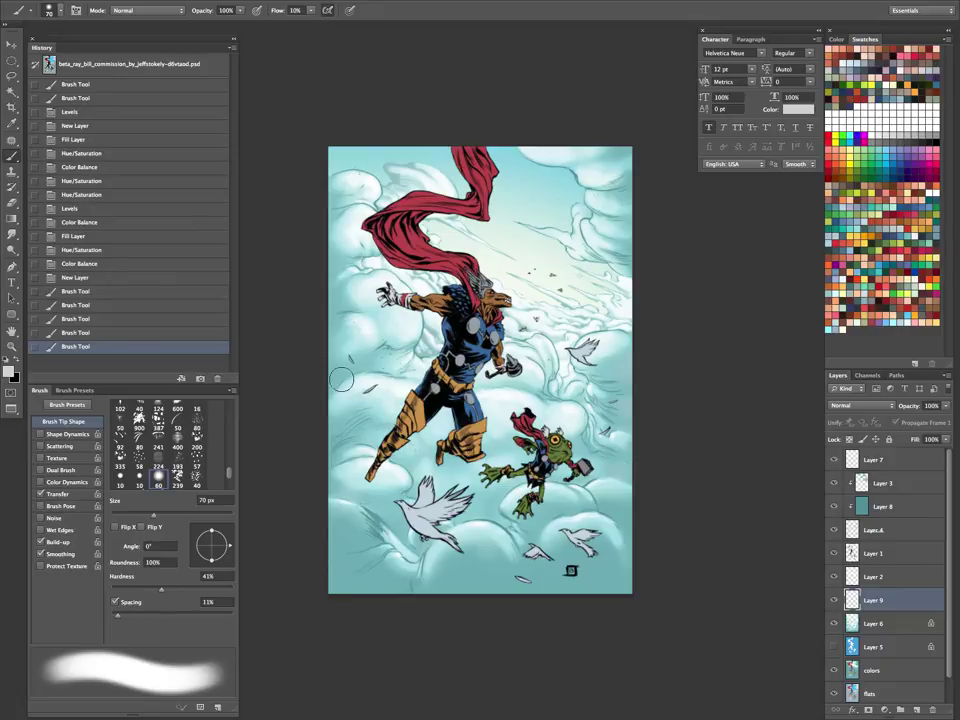
Brush light gray over the clouds along the artwork's left edge down to the lower-left corner.
mouse_move(346, 371)
left_mouse_down()
mouse_move(312, 371)
mouse_move(331, 374)
mouse_move(340, 276)
mouse_move(316, 346)
left_mouse_up()
left_click_drag(339, 304, 301, 398)
left_click_drag(342, 484, 396, 498)
key("bracketright")
key("bracketright")
key("bracketright")
key("bracketright")
key("bracketleft")
key("bracketleft")
key("bracketleft")
key("bracketleft")
mouse_move(349, 535)
left_mouse_down()
mouse_move(351, 566)
mouse_move(374, 586)
left_mouse_up()
Enlarge the brush and tint the clouds along the artwork's bottom edge with light gray.
key("bracketright")
key("bracketright")
key("bracketright")
key("bracketright")
key("bracketright")
left_click_drag(471, 583, 479, 590)
key("bracketleft")
key("bracketright")
key("bracketright")
key("bracketright")
left_click_drag(584, 581, 600, 634)
Reduce the brush and tint the clouds around the small doves and beside the frog with light gray.
key("bracketleft")
key("bracketleft")
key("bracketleft")
key("bracketleft")
key("bracketleft")
key("bracketleft")
key("bracketleft")
key("bracketleft")
left_click(540, 524)
left_click_drag(613, 512, 634, 563)
key("bracketright")
left_click_drag(492, 448, 499, 496)
left_click(494, 507)
Reduce the brush to 45 px and tint the cloud in the artwork's upper-right corner with light gray.
key("bracketleft")
key("bracketleft")
key("bracketleft")
key("bracketleft")
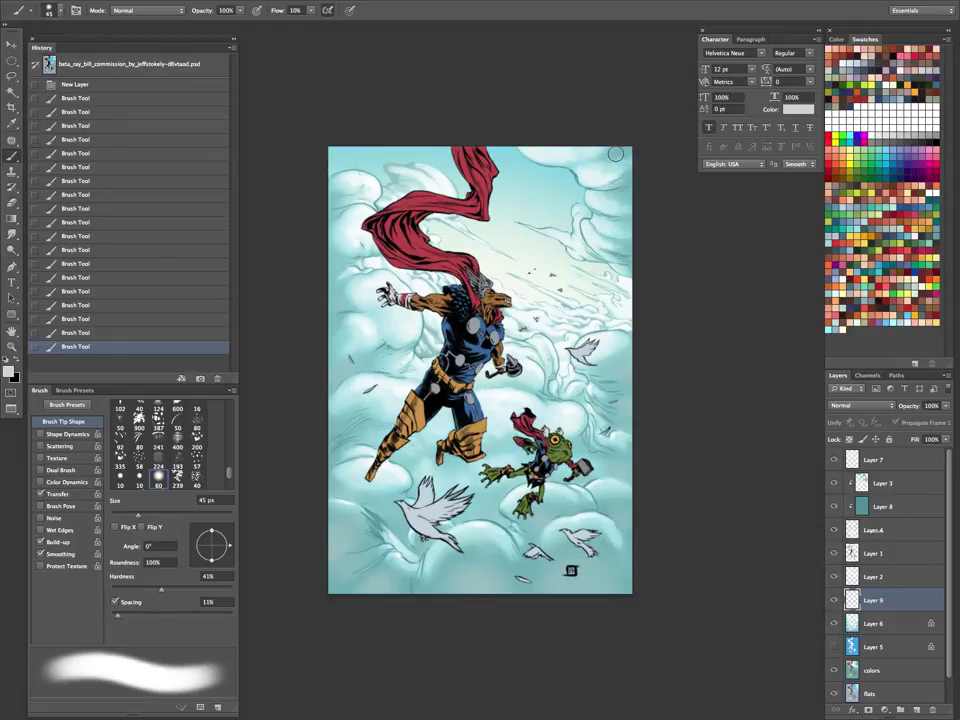
left_click_drag(619, 155, 646, 133)
Vary the brush size between 70 and 40 px to touch up the clouds near the artwork's right and left edges.
key("]")
key("]")
key("]")
key("]")
key("bracketleft")
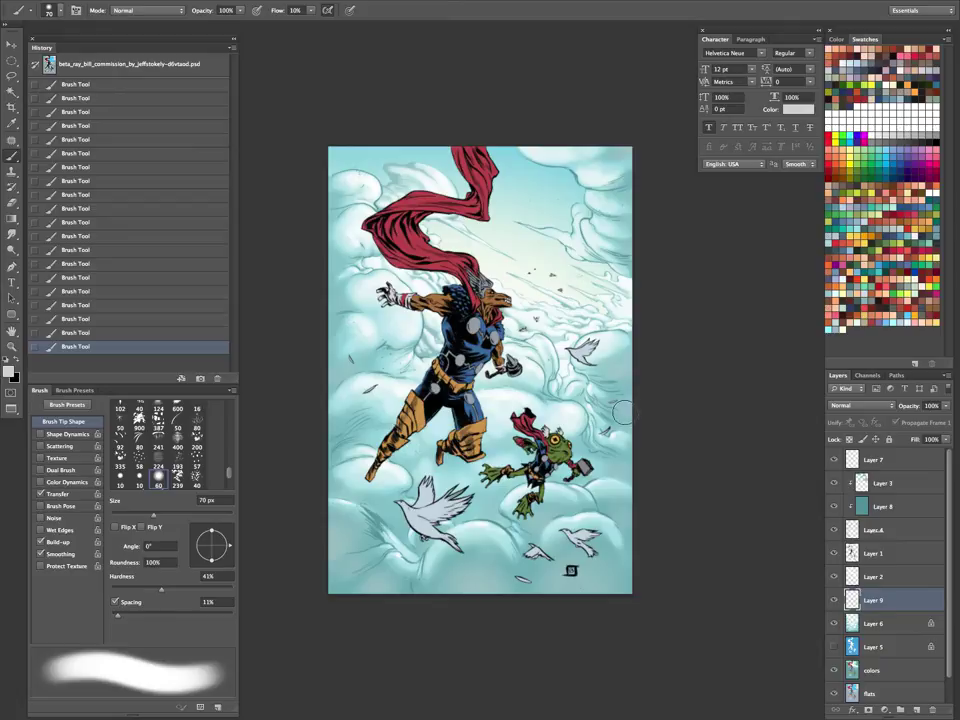
key("bracketleft")
key("bracketleft")
key("bracketright")
key("bracketright")
key("bracketleft")
key("bracketleft")
key("bracketleft")
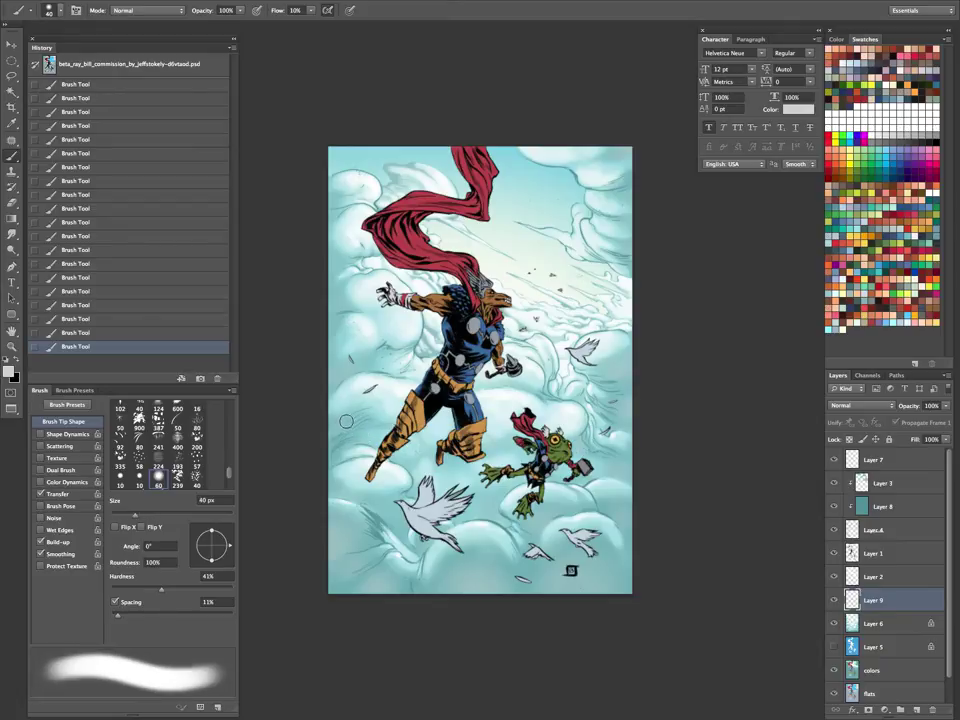
Enlarge the brush to 200 px and review the whole tinted illustration from a reduced view.
key("bracketright")
key("bracketright")
key("bracketright")
key("bracketright")
key("bracketright")
key("bracketright")
key("bracketright")
key("bracketright")
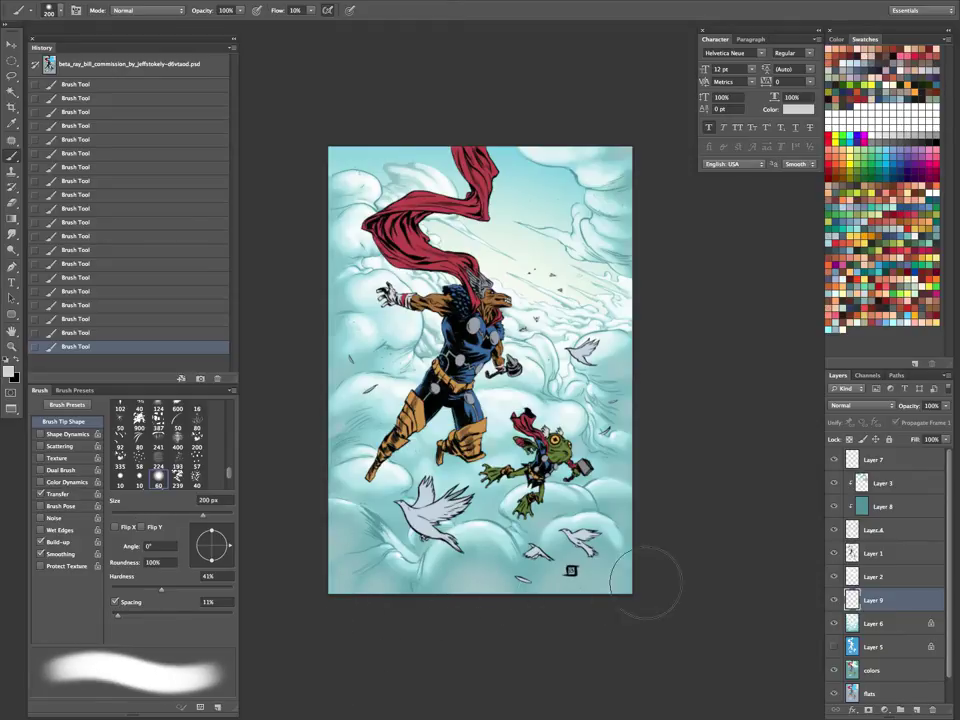
key("z")
left_click(665, 437, "alt")
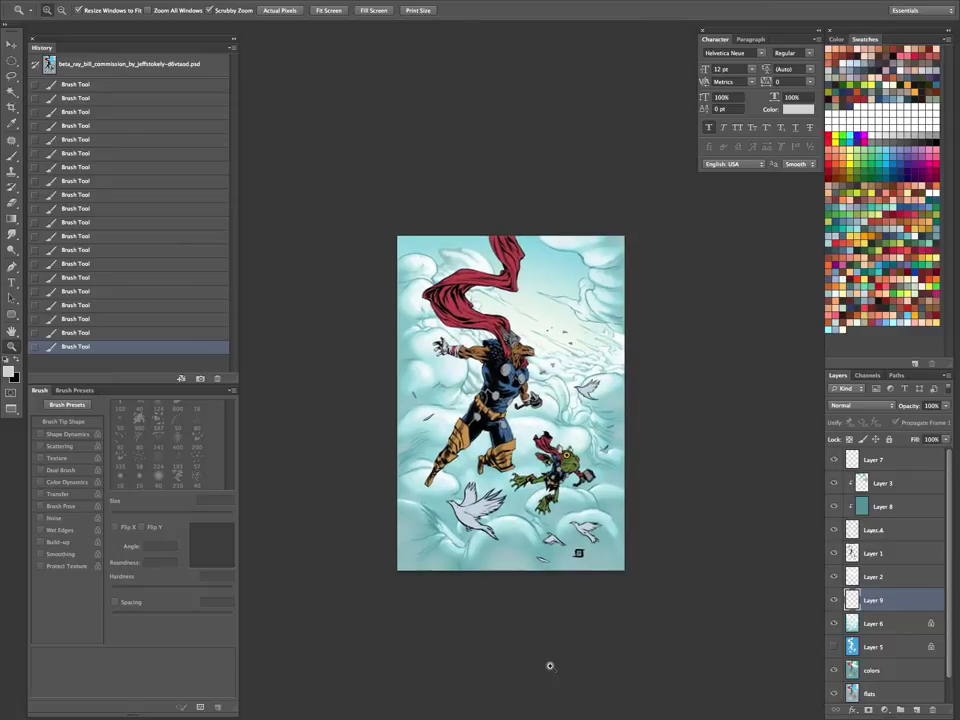
left_click(609, 453, "alt")
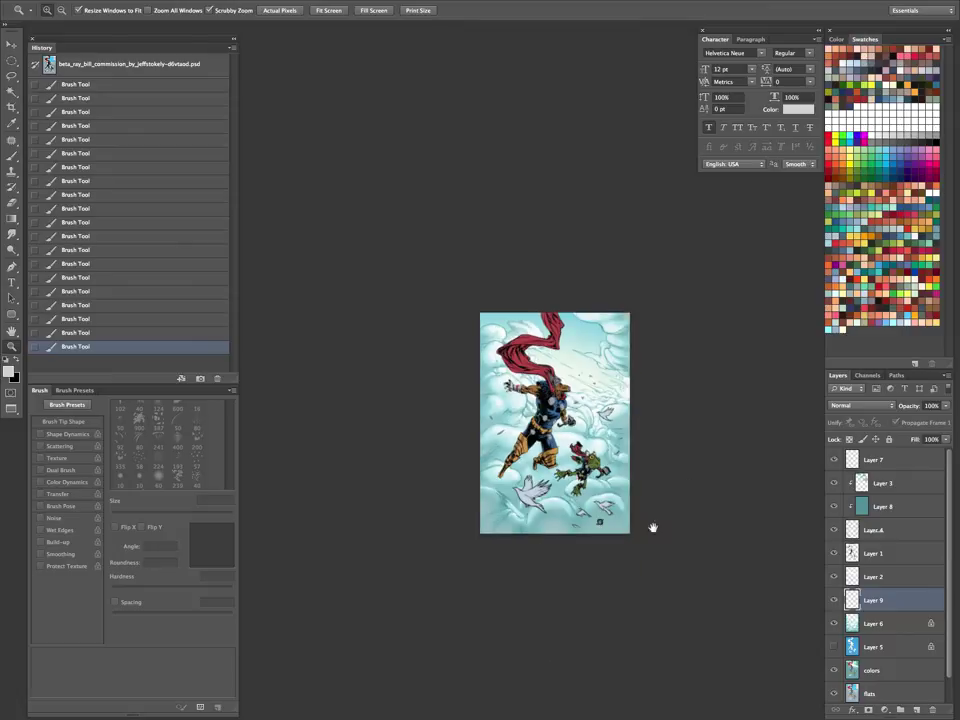
left_click(638, 462)
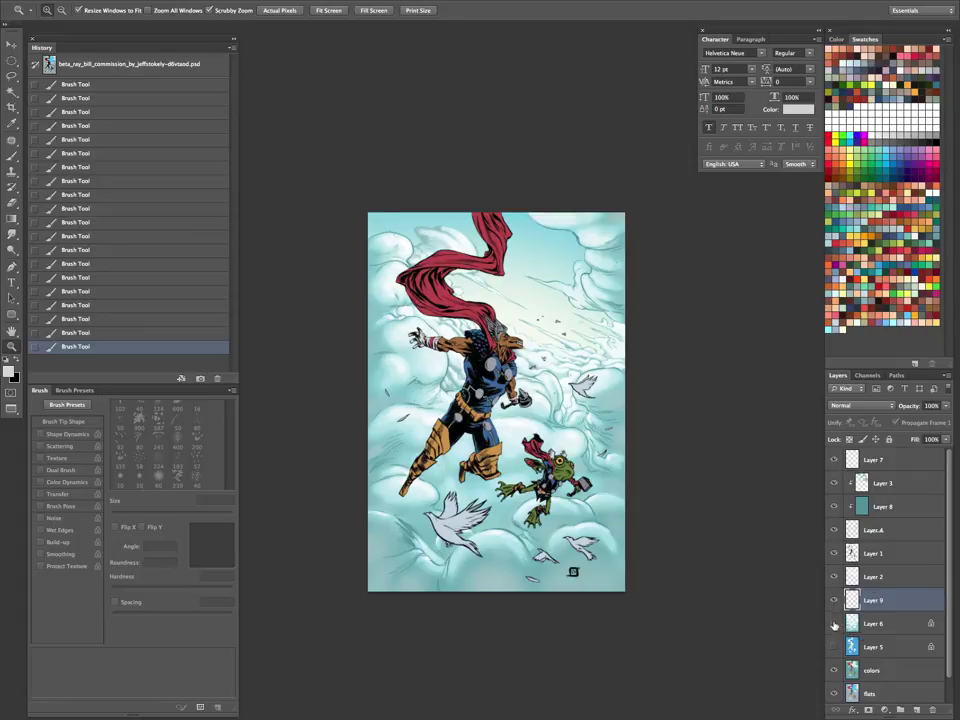
Show only the flat blue sky of Layer 5 behind the line art, and restack Layers 2, 9 and 6 beneath Layer 5.
mouse_move(835, 622)
left_mouse_down()
mouse_move(836, 639)
mouse_move(832, 465)
left_mouse_up()
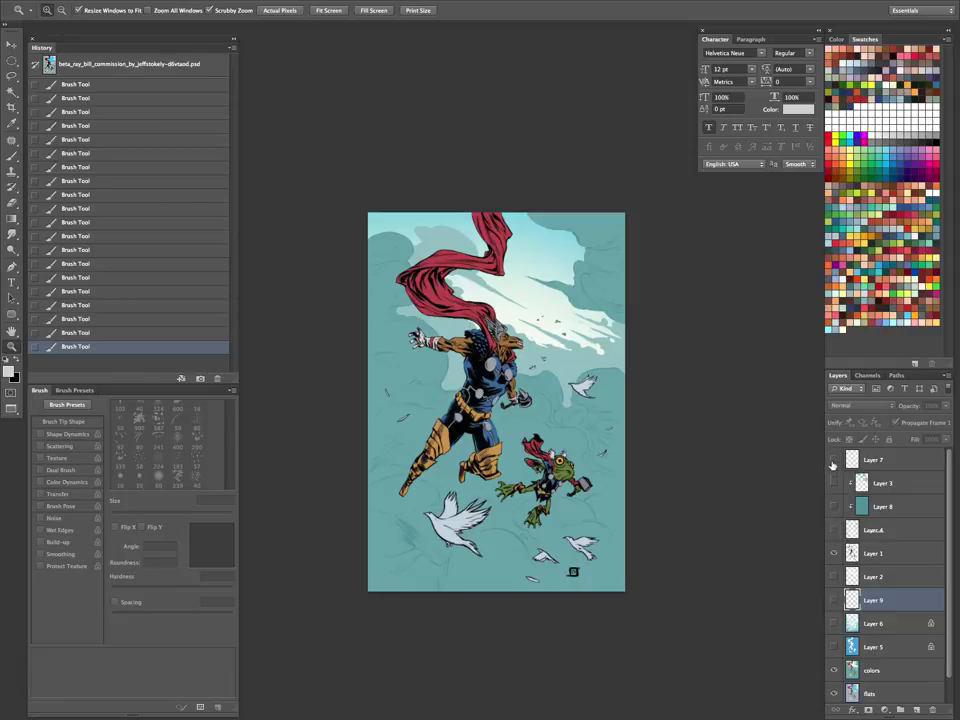
left_click(835, 648)
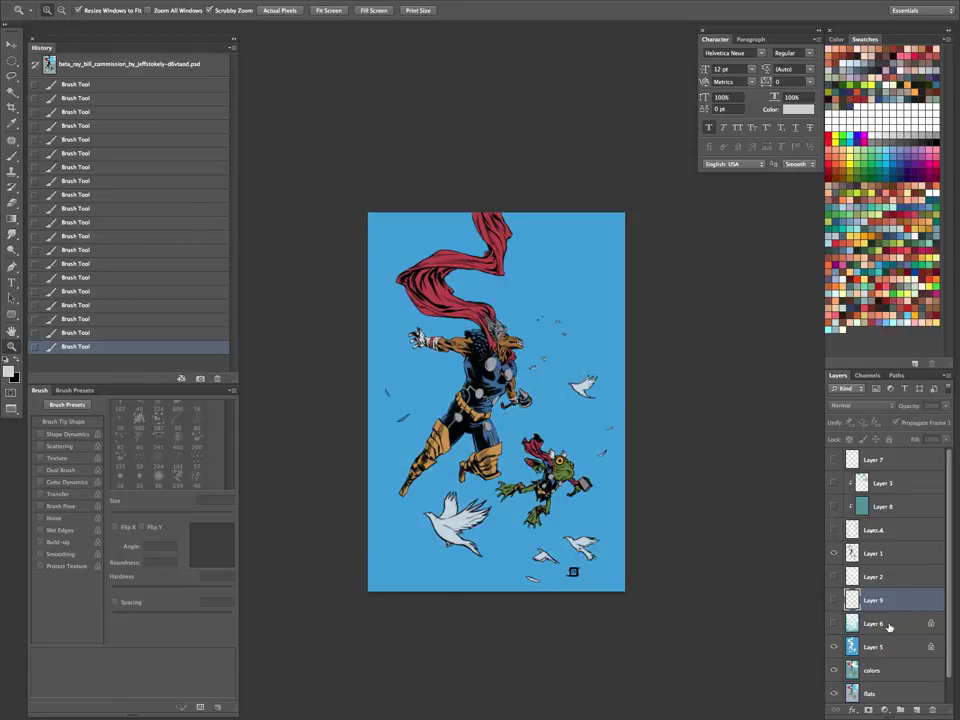
left_click(889, 626)
left_click(893, 579, "shift")
left_click_drag(896, 630, 894, 657)
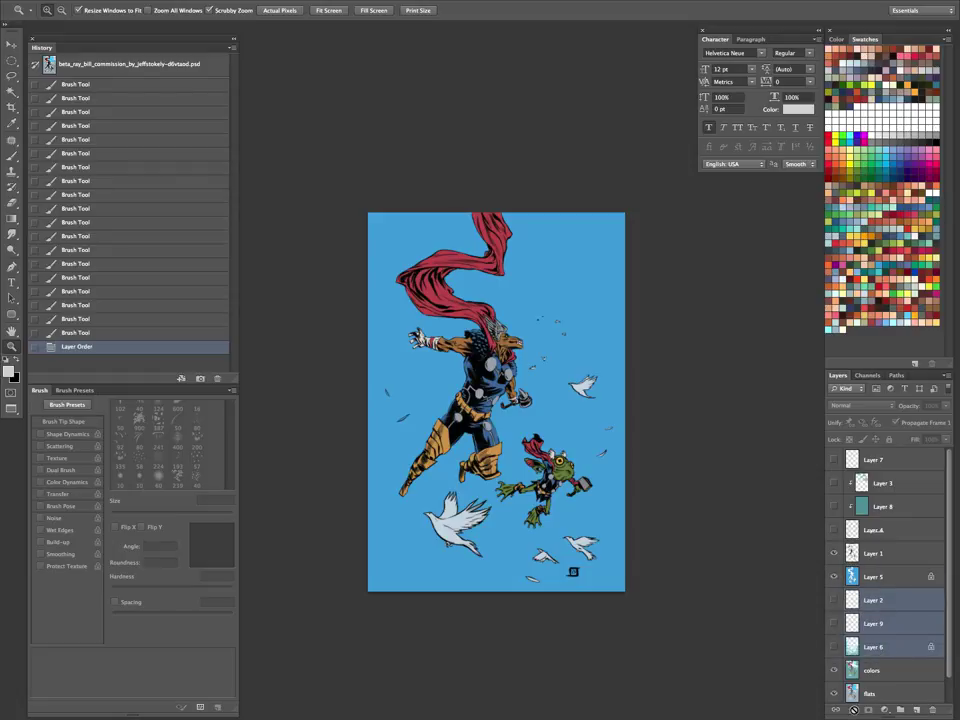
left_click(870, 577)
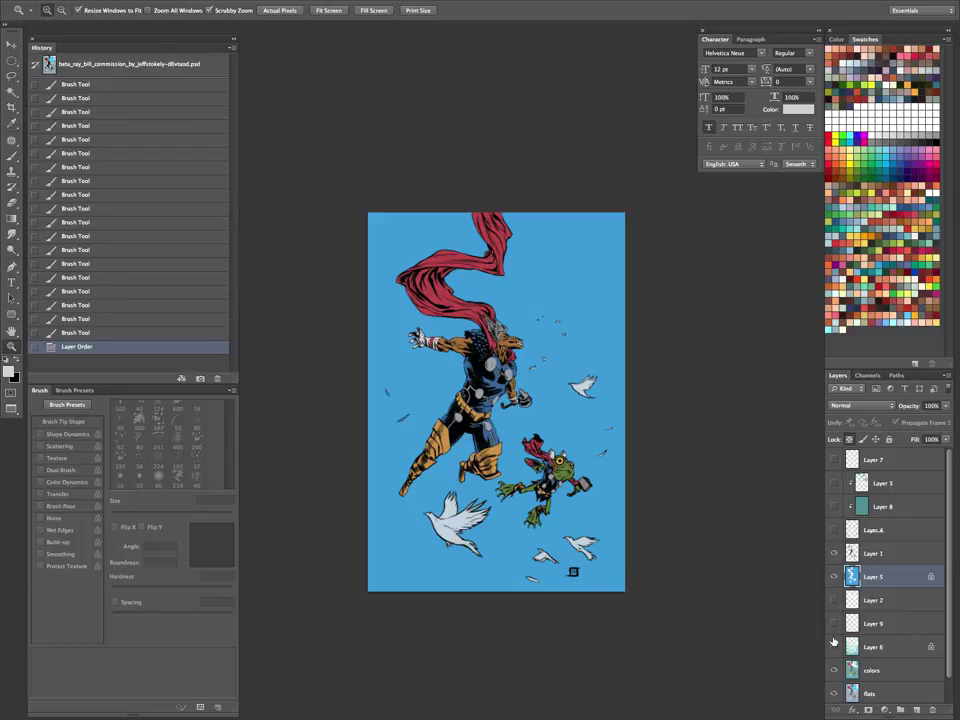
Inspect the figures and doves against the flat blue sky, also with the interface hidden.
key("f")
key("Tab")
left_click_drag(335, 41, 335, 100)
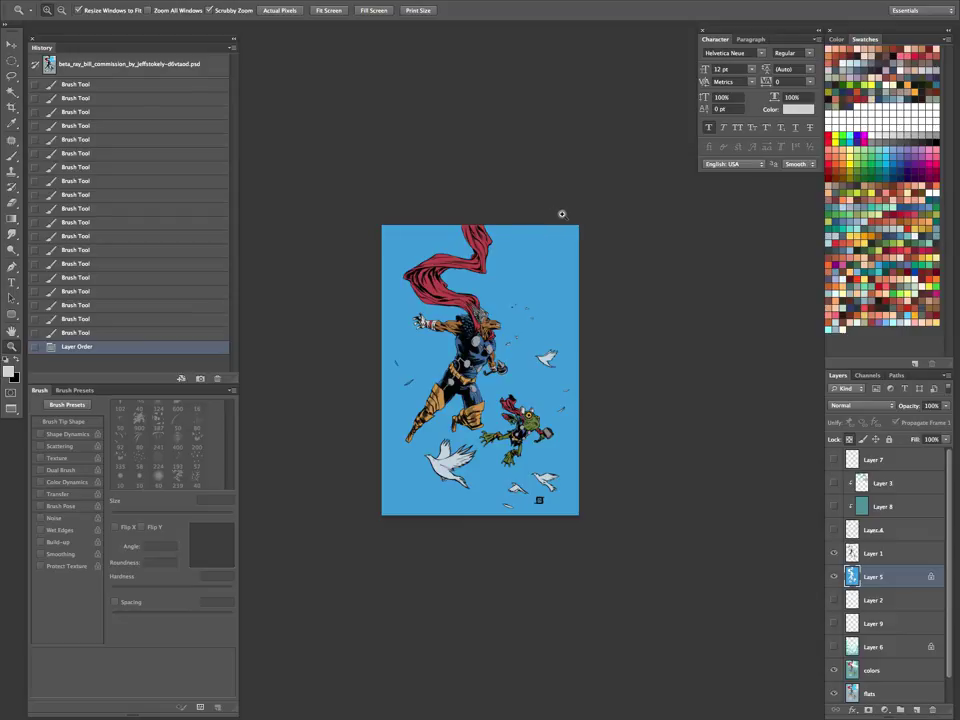
left_click_drag(507, 329, 540, 329)
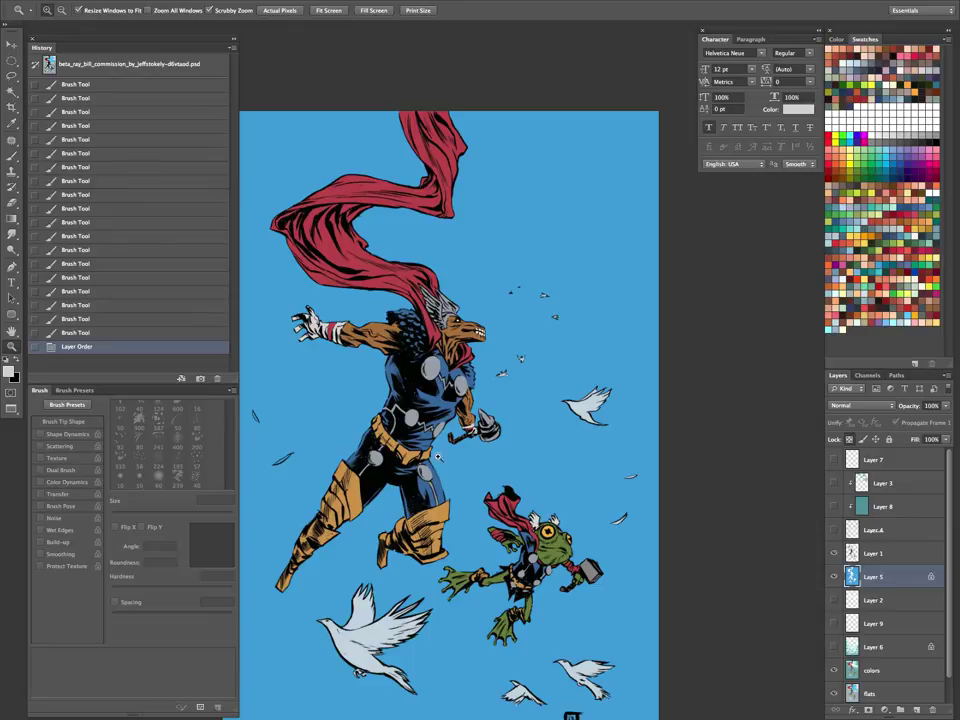
left_click_drag(517, 424, 488, 426)
left_click_drag(490, 510, 549, 415)
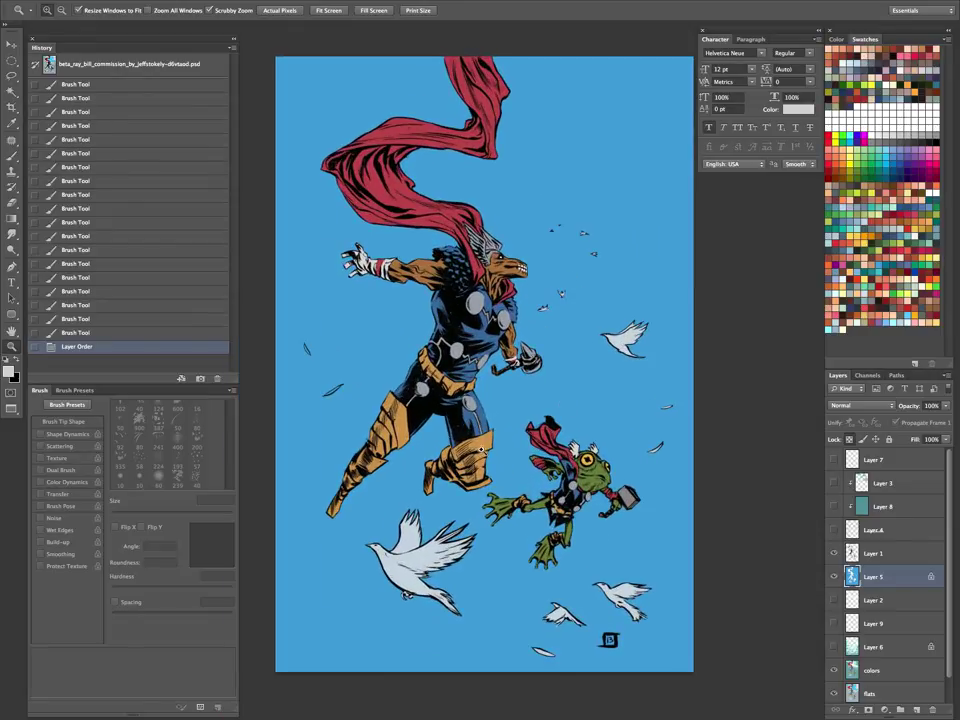
left_click_drag(484, 448, 502, 433)
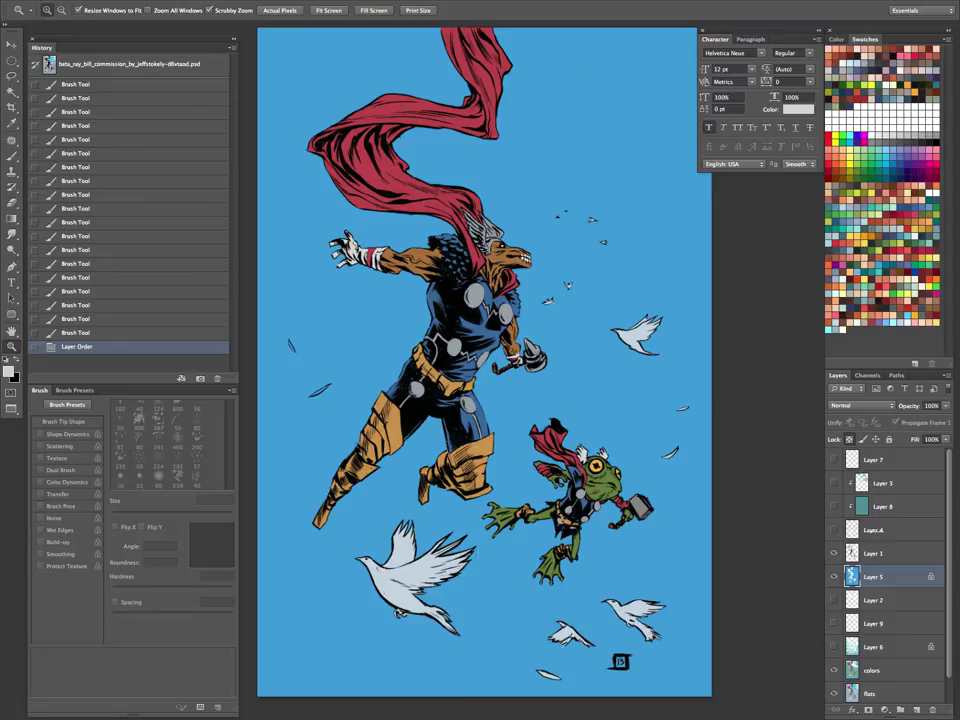
key("Tab")
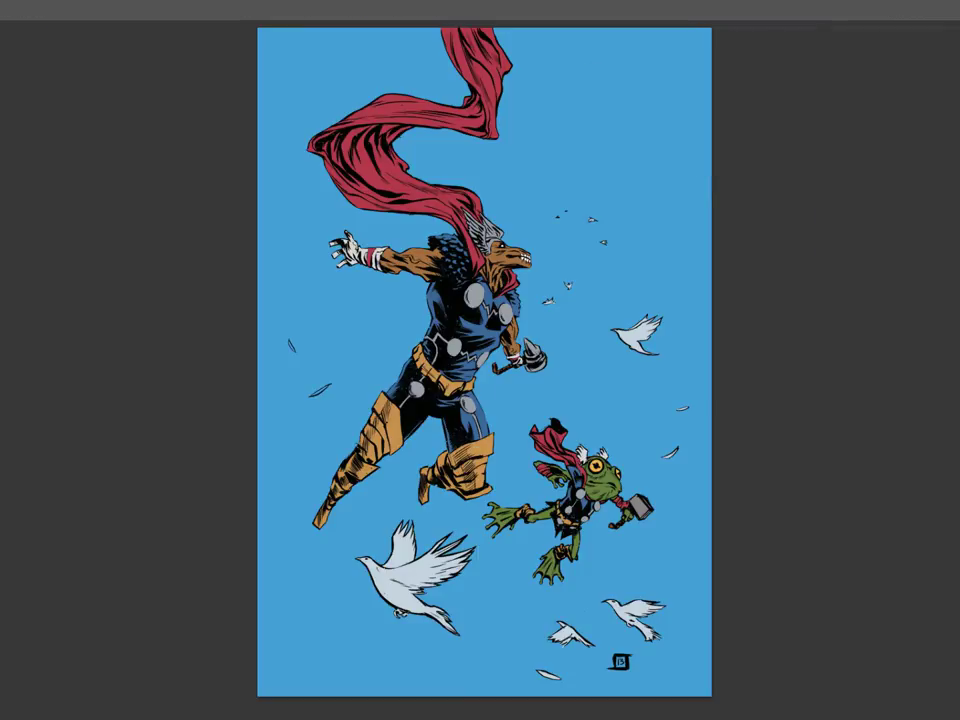
key("Tab")
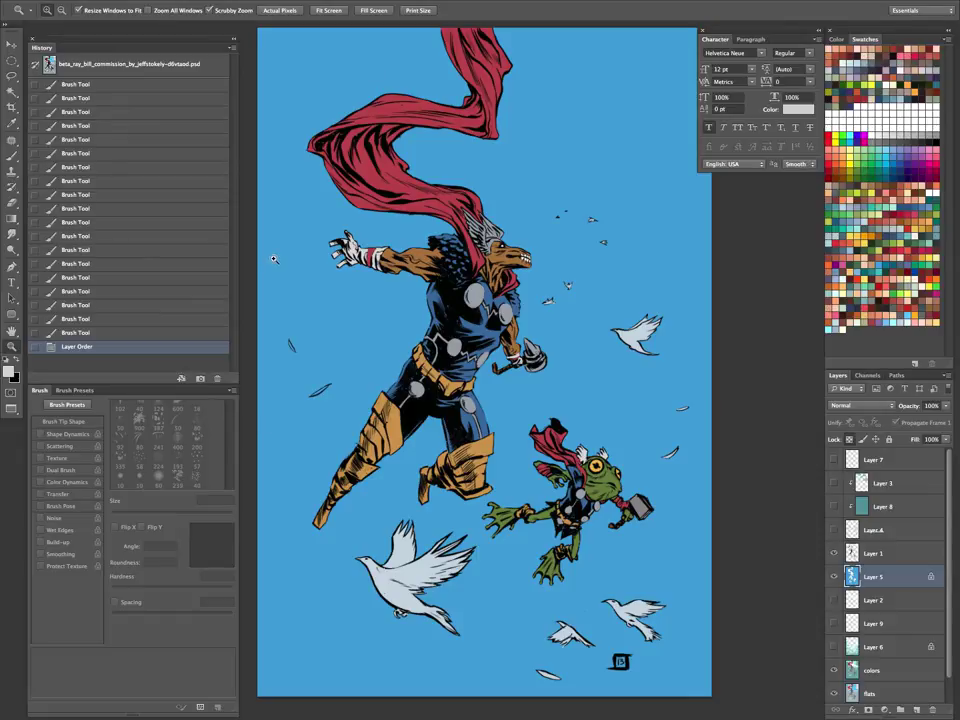
Load a 2048 px cloud brush tip, choose a pale blue swatch and stamp a cloud test on Layer 5.
key("b")
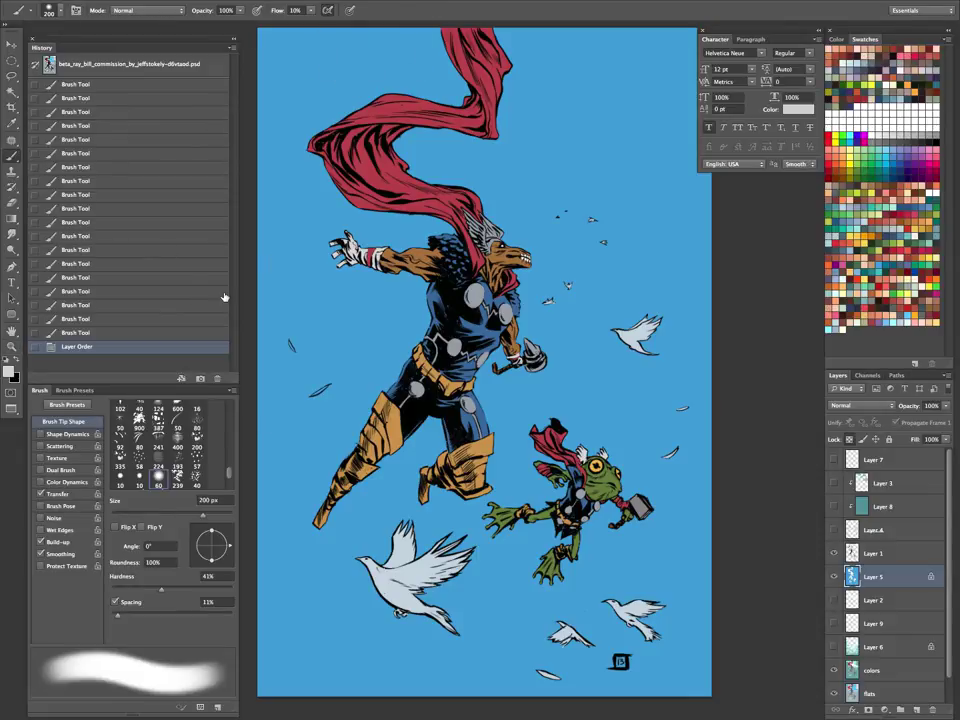
left_click(75, 390)
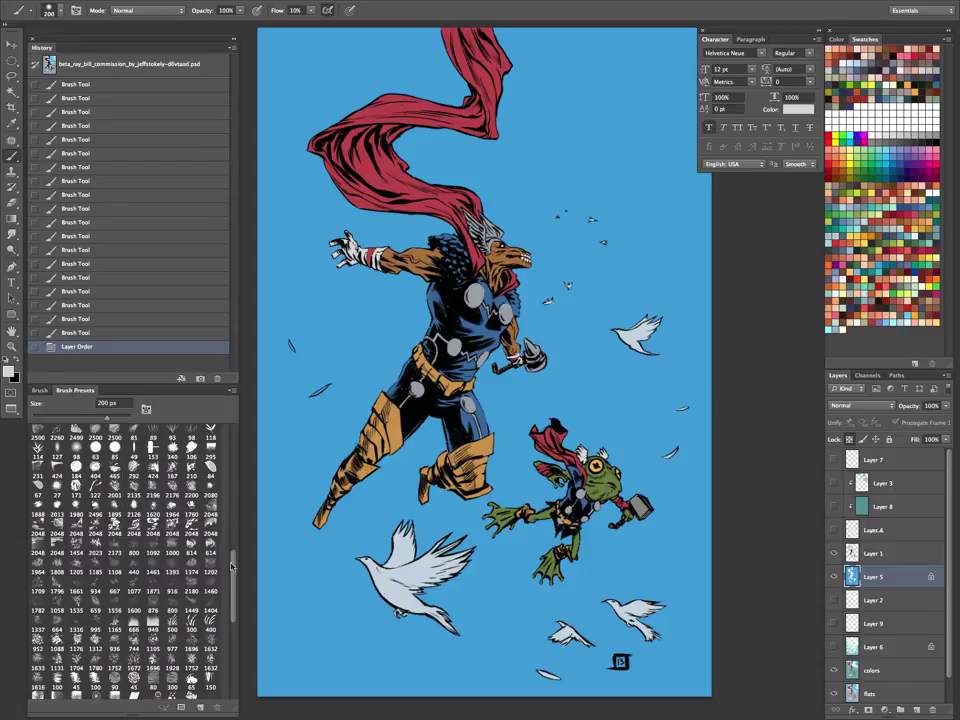
left_click(210, 508)
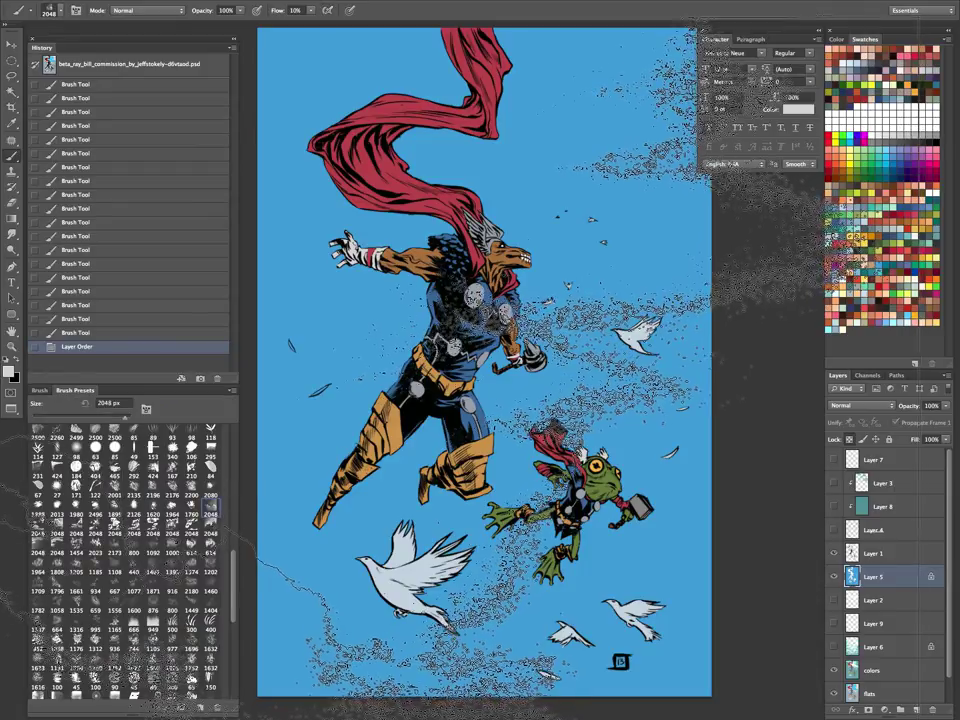
key("super+minus")
key("super+minus")
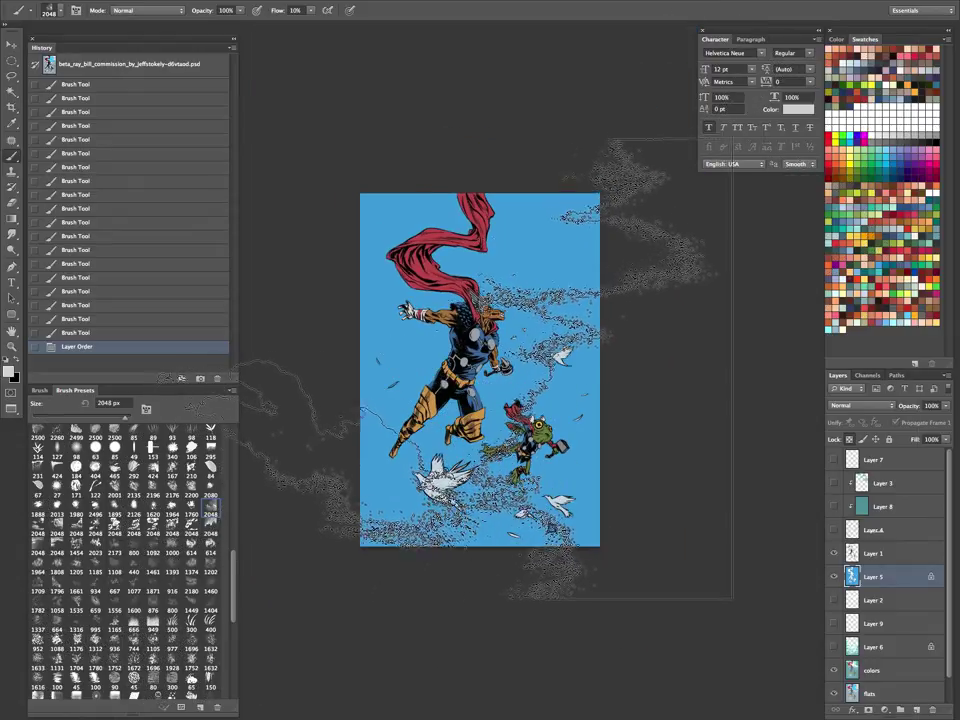
left_click(908, 321)
left_click(426, 368)
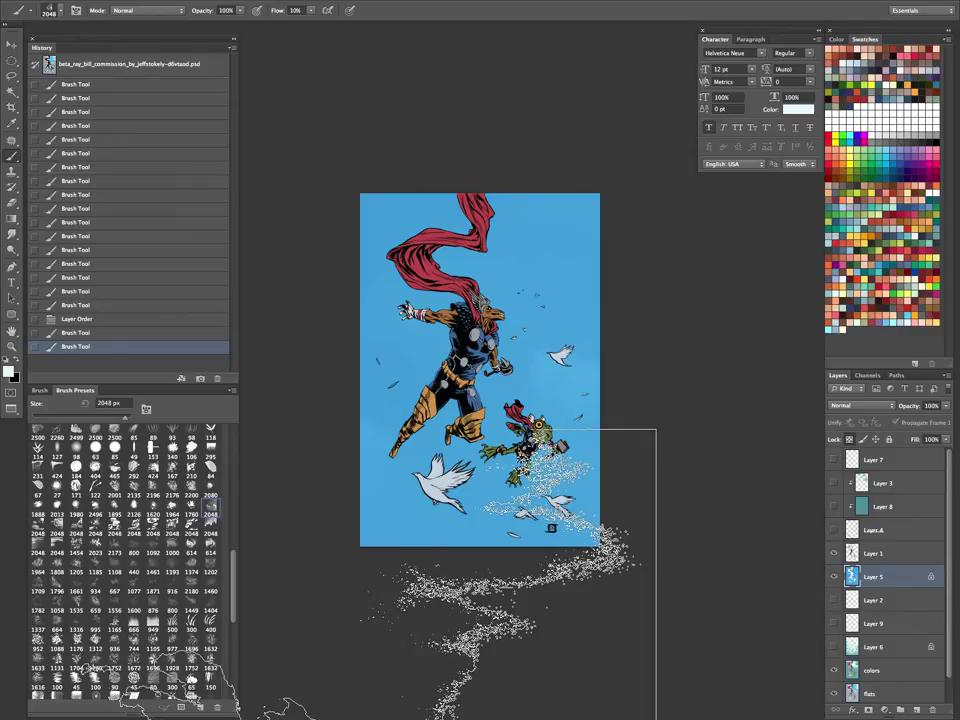
Undo both cloud stamps, reselect Layer 5 and confirm pale blue e5f8fc as the foreground color.
key("ctrl+alt+z")
key("ctrl+alt+z")
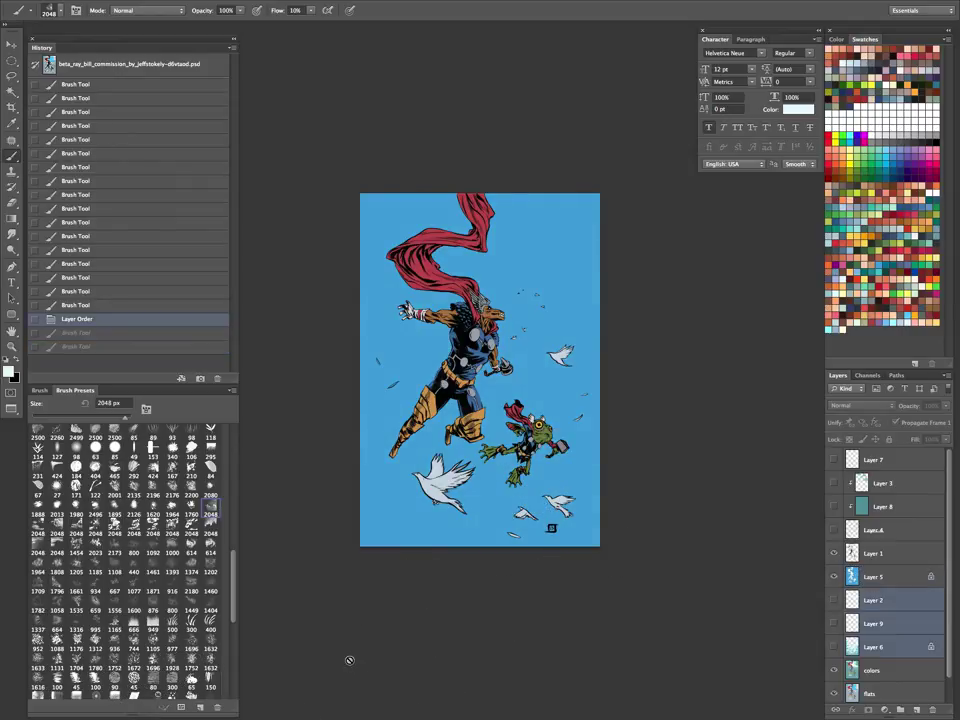
left_click(873, 576)
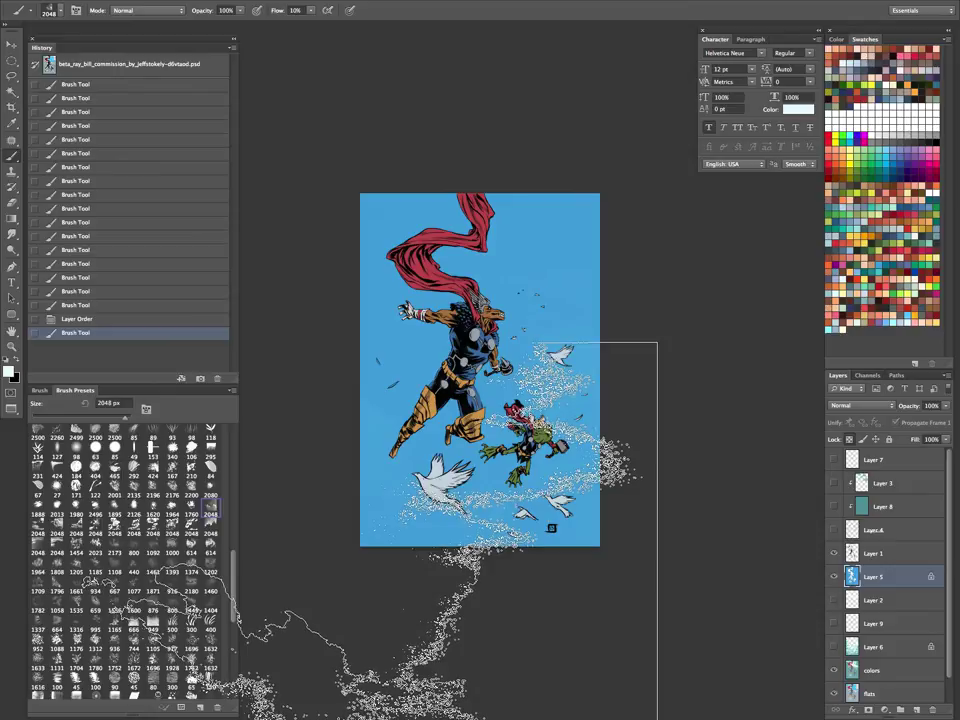
left_click(11, 369)
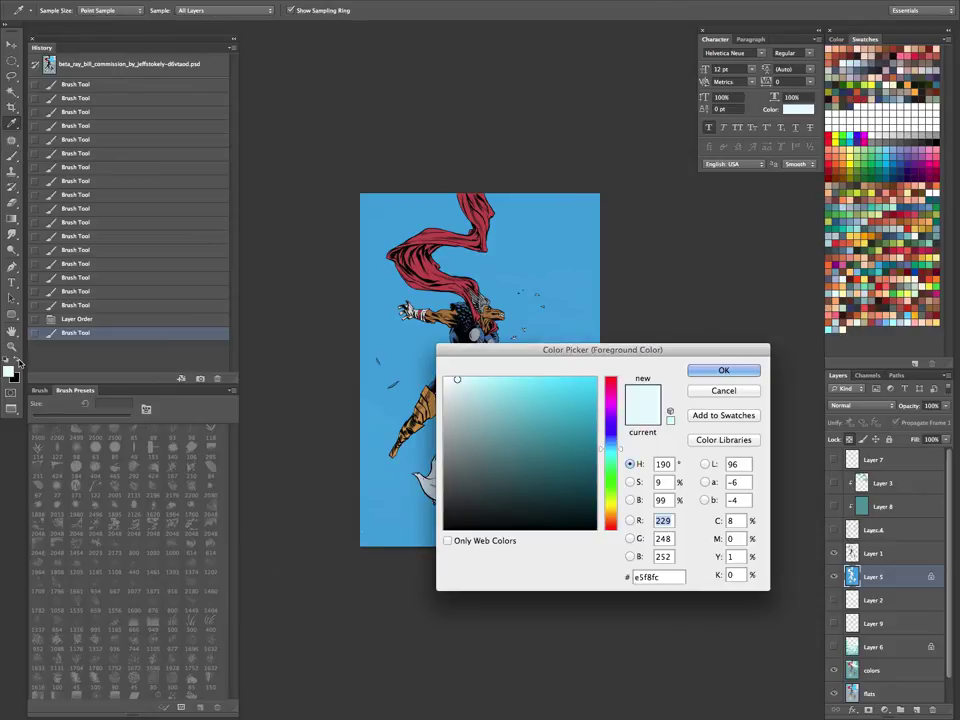
left_click(720, 372)
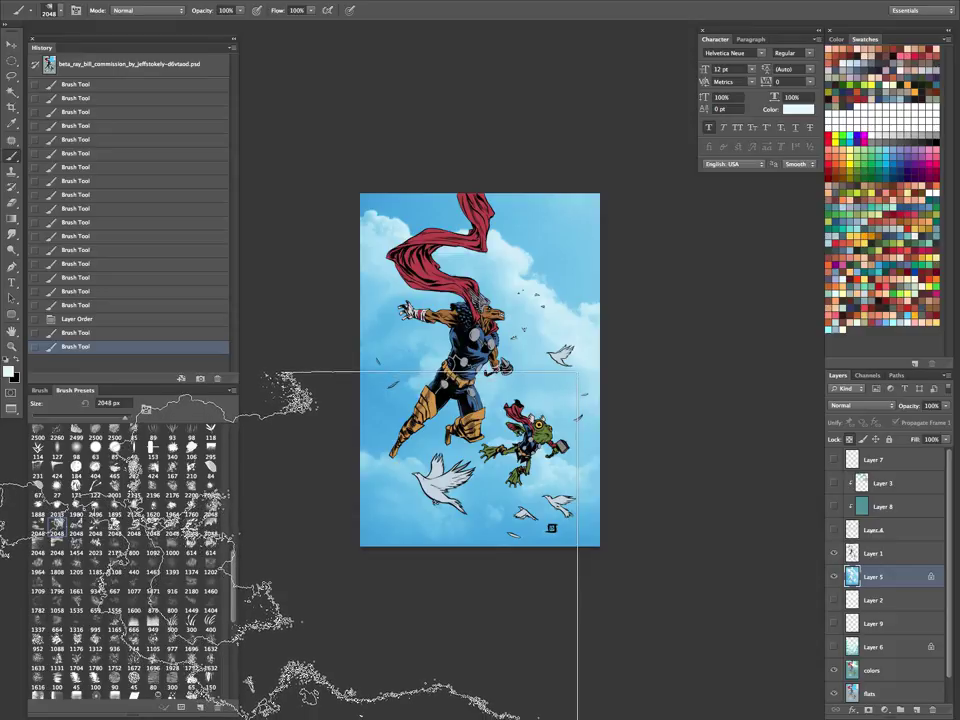
Browse the saved brush tool presets and load a 15 px brush with 2% flow.
left_click(18, 11)
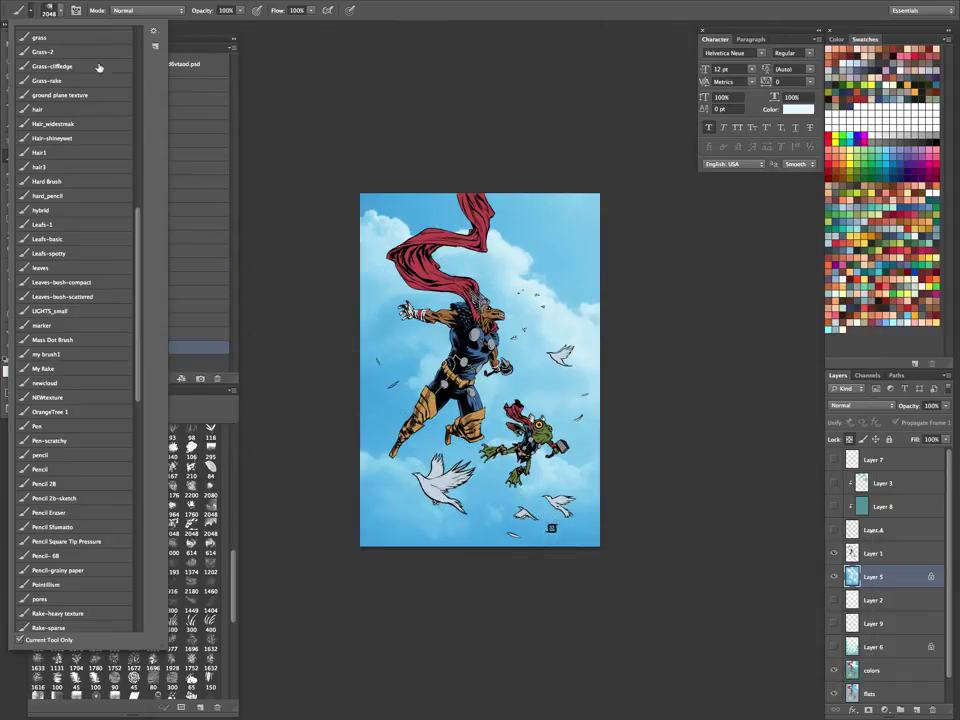
left_click(16, 12)
left_click(19, 12)
scroll(142, 302, "down", 3)
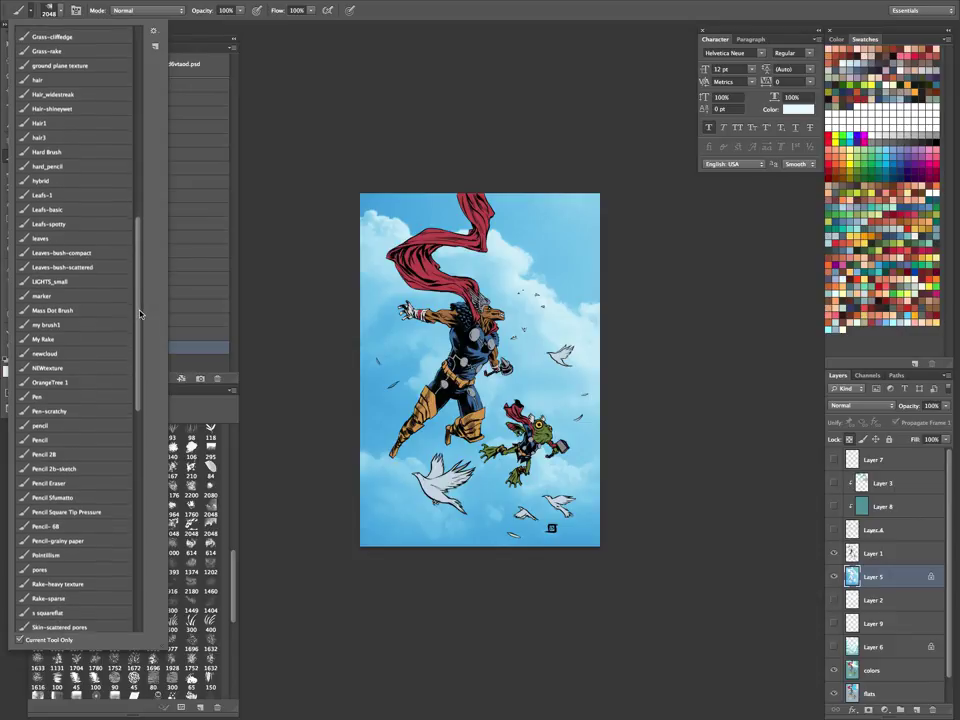
left_click(88, 301)
left_click(380, 14)
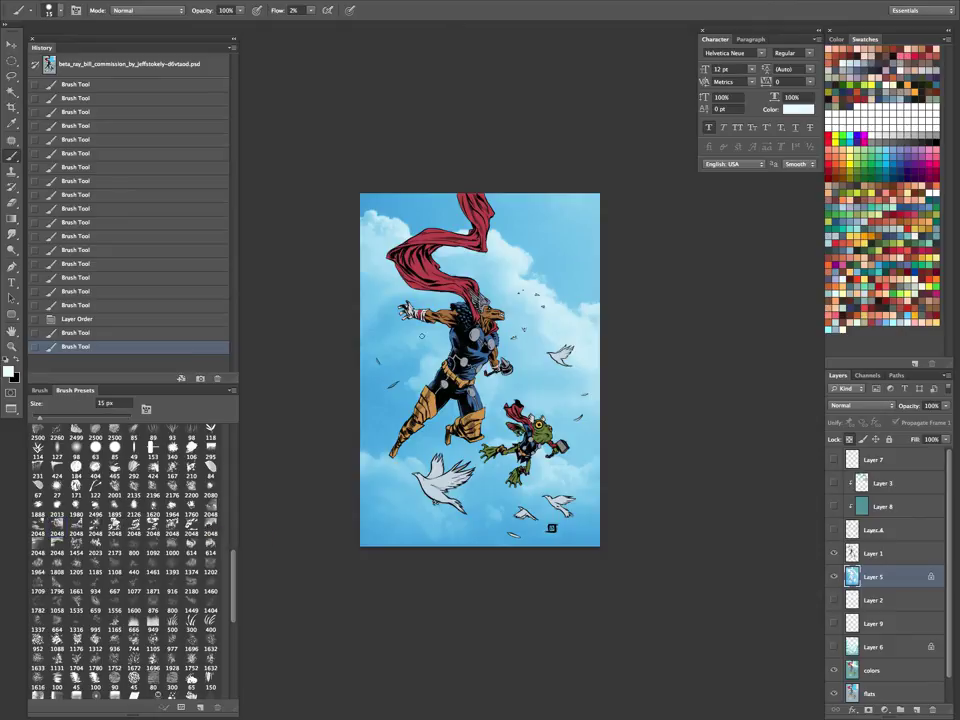
Load the newcloud tool preset with a 600 px tip, 48% opacity and 52% flow.
key("z")
left_click_drag(440, 427, 421, 554)
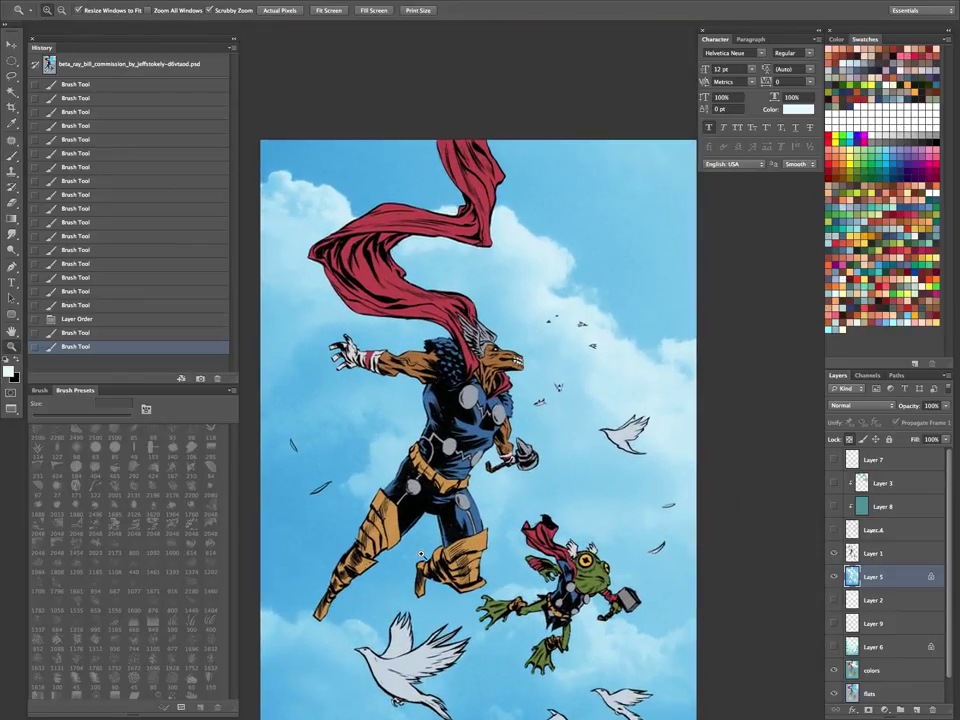
key("b")
left_click(50, 10)
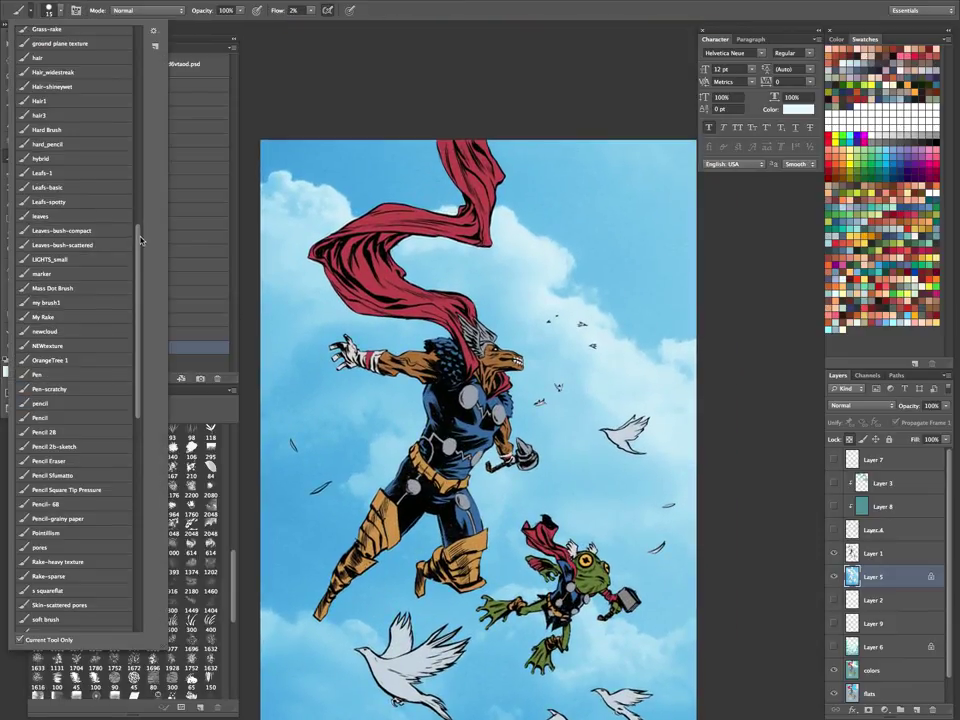
left_click_drag(141, 241, 138, 227)
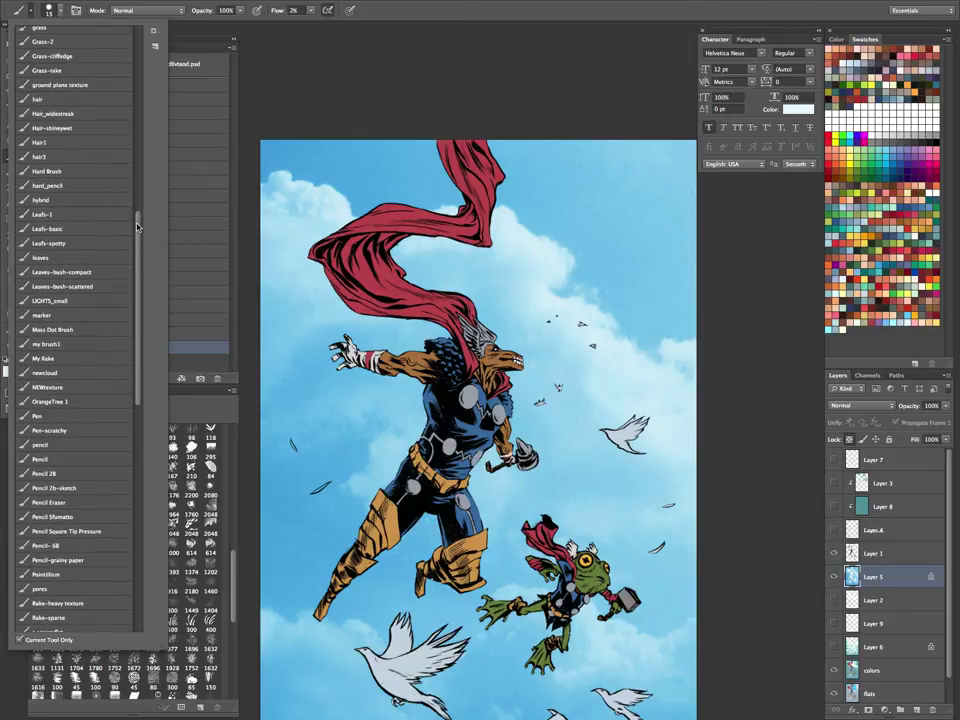
left_click(78, 376)
left_click(414, 16)
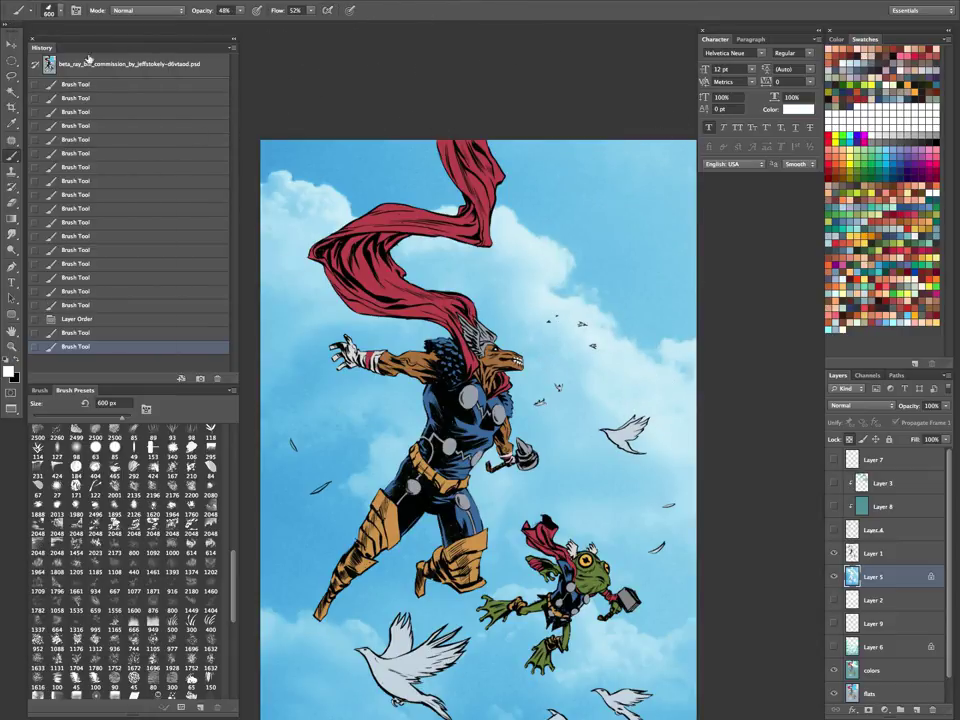
Load the 300 px cloud tool preset and try a white stroke down the sky on Layer 5, undoing the stroke.
left_click(20, 10)
left_click_drag(140, 331, 135, 154)
left_click(60, 233)
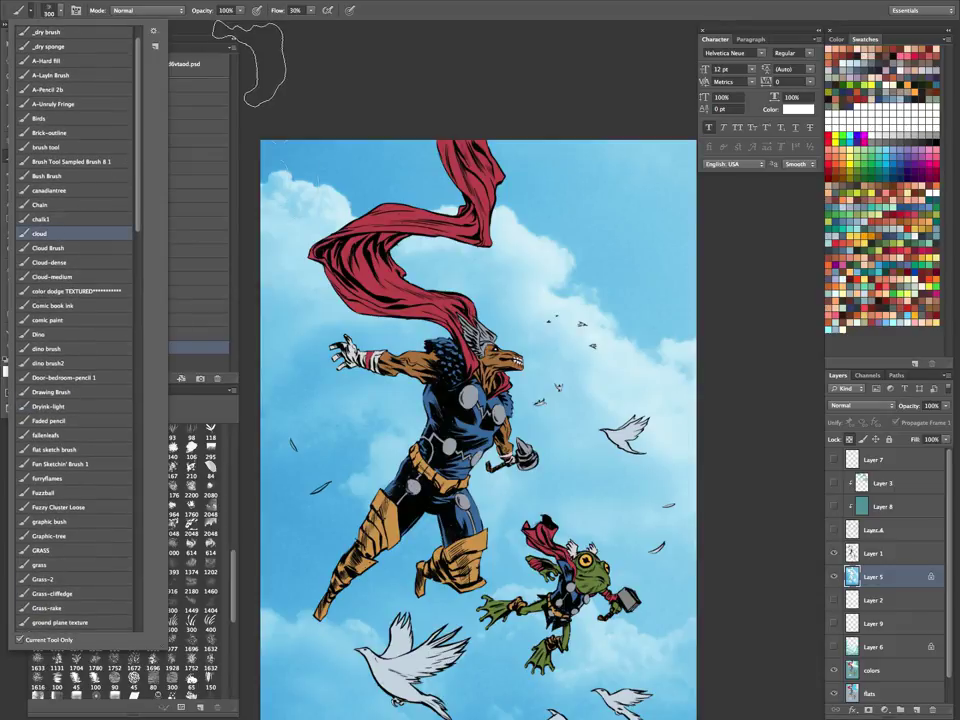
left_click(389, 7)
mouse_move(586, 214)
left_mouse_down()
mouse_move(556, 272)
mouse_move(642, 262)
mouse_move(586, 396)
left_mouse_up()
key("super+z")
Create a new layer above Layer 7 and switch the foreground color to black.
left_click(868, 460)
key("ctrl+shift+n")
key("Return")
key("x")
Try black strokes with the cloud preset across the upper sky, and clear the new layer's contents.
mouse_move(575, 255)
left_mouse_down()
mouse_move(620, 330)
mouse_move(500, 230)
left_mouse_up()
mouse_move(436, 297)
left_mouse_down()
mouse_move(300, 300)
mouse_move(250, 440)
mouse_move(601, 201)
left_mouse_up()
key("ctrl+a")
key("Delete")
key("ctrl+d")
Load the 500 px Cloud Brush preset and paint soft black clouds over the large figure and the small doves on Layer 10.
left_click(25, 12)
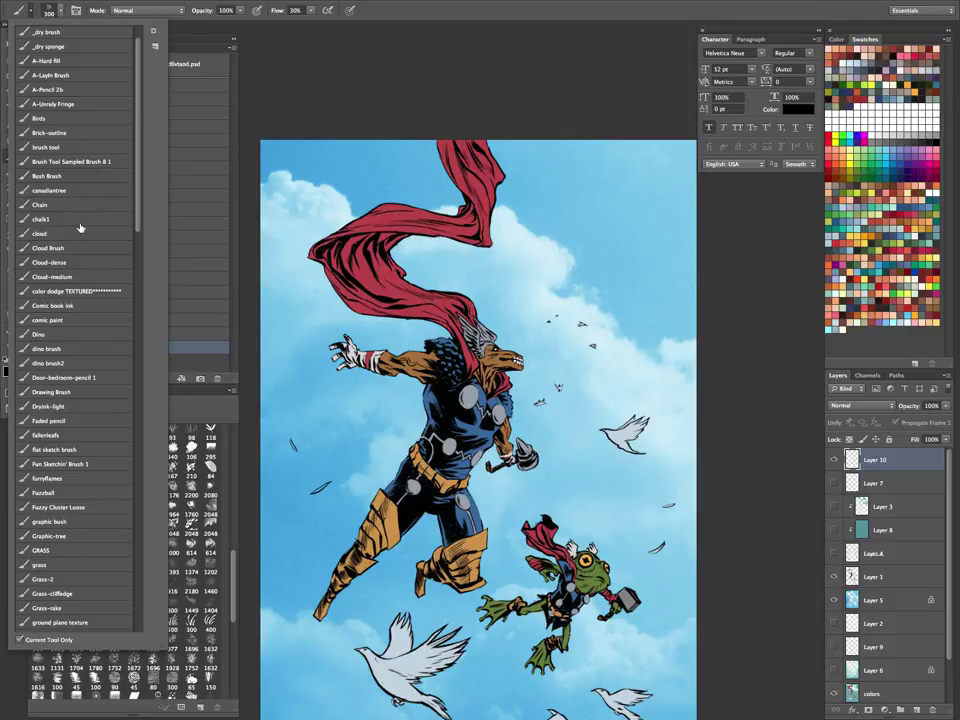
left_click(77, 248)
left_click(407, 14)
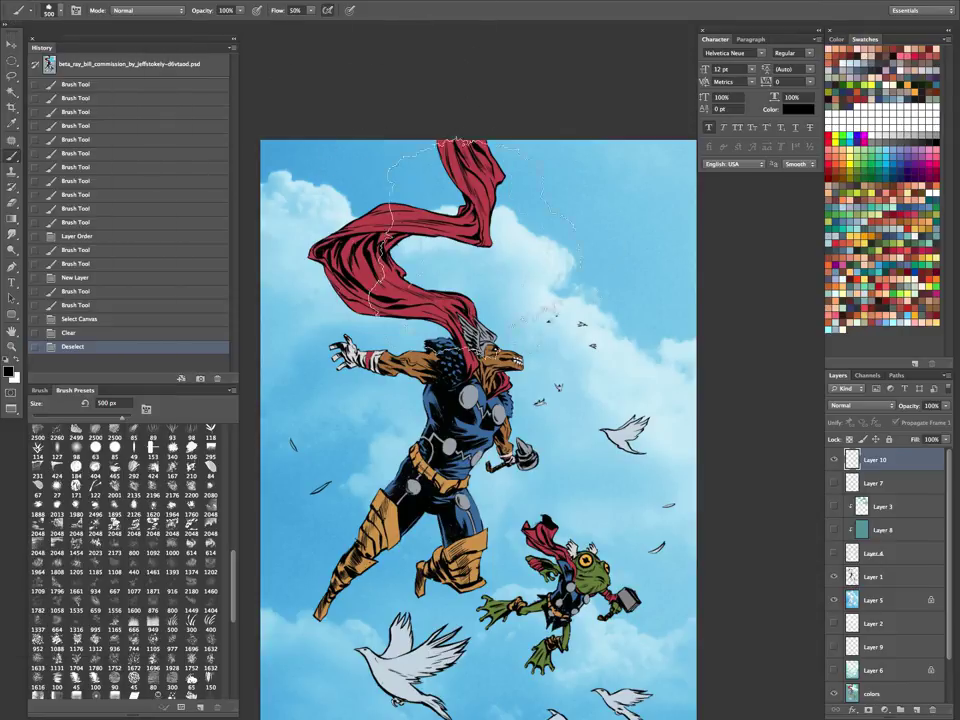
mouse_move(478, 230)
left_mouse_down()
mouse_move(562, 443)
mouse_move(610, 440)
left_mouse_up()
mouse_move(407, 390)
left_mouse_down()
mouse_move(548, 590)
mouse_move(556, 345)
left_mouse_up()
left_click(566, 485)
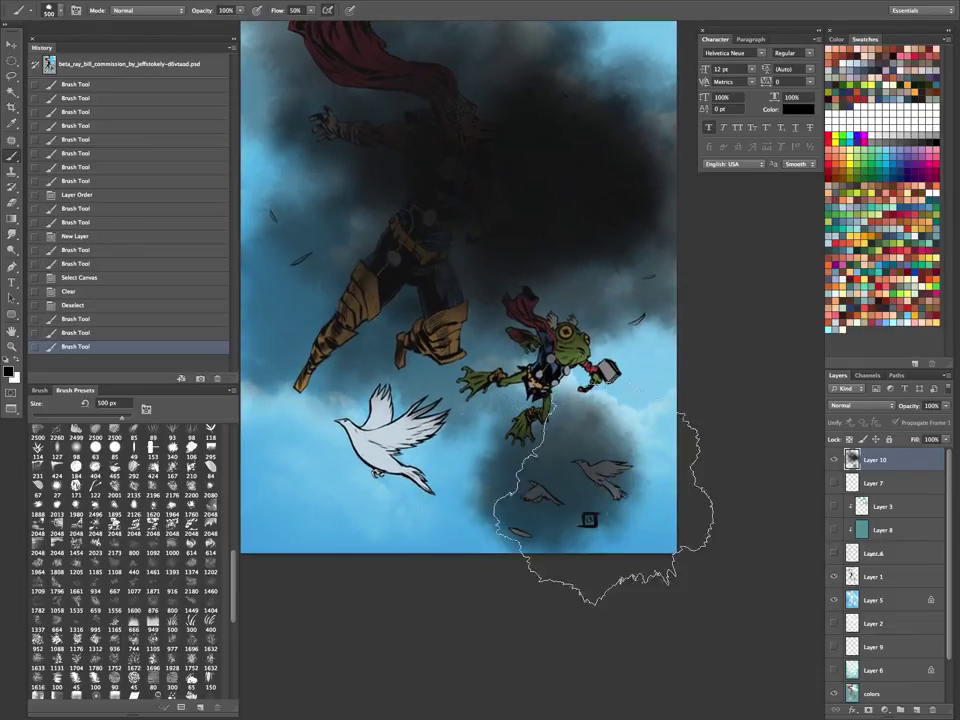
Add a few more black cloud dabs around the small doves, and undo all the black cloud strokes on Layer 10.
left_click(466, 506)
left_click(528, 490)
left_click(528, 491)
left_click(566, 495)
key("super+alt+z")
key("super+alt+z")
key("super+alt+z")
key("super+alt+z")
key("super+alt+z")
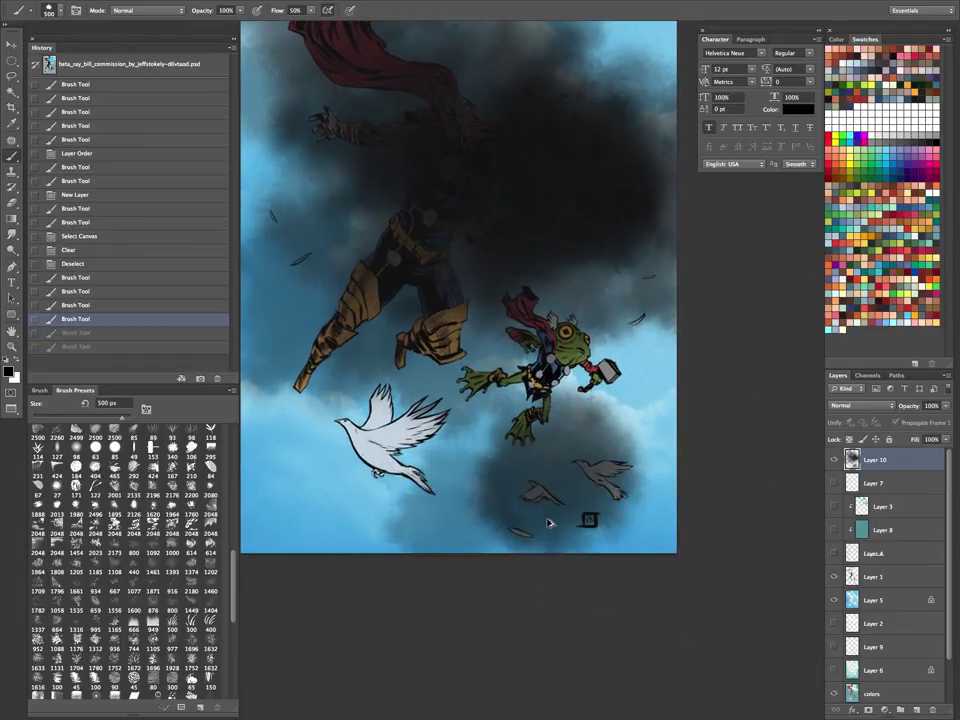
key("ctrl+alt+z")
key("ctrl+alt+z")
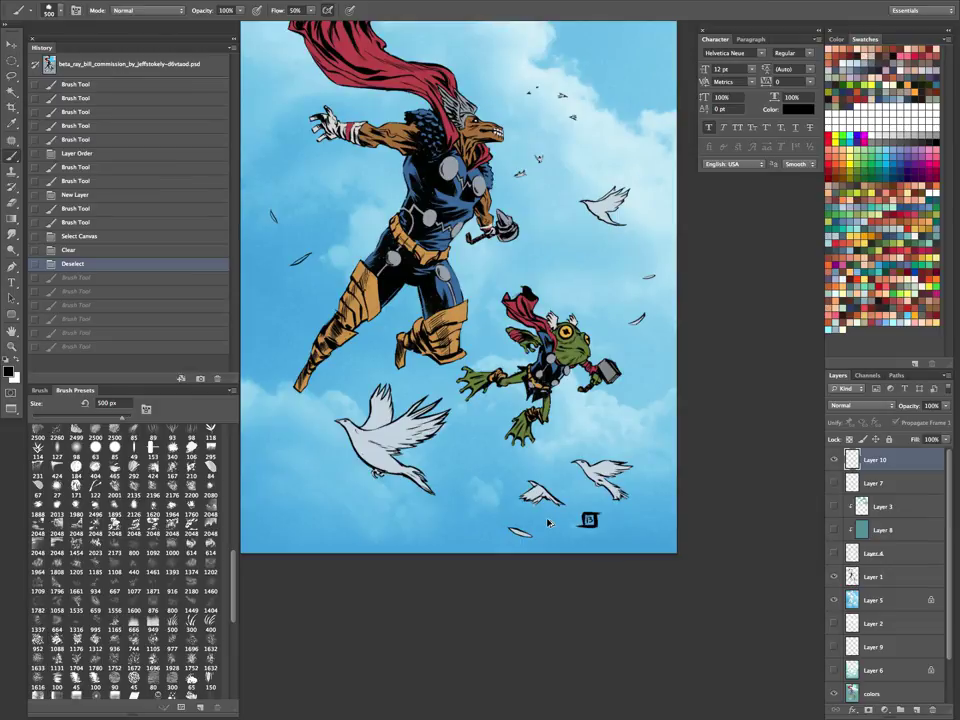
Switch the foreground color to white and dab small cloud puffs beside the large dove, reducing the Cloud Brush to 80 px.
left_click_drag(547, 520, 574, 623)
key("x")
key("bracketleft")
key("bracketleft")
key("bracketleft")
key("bracketleft")
key("bracketleft")
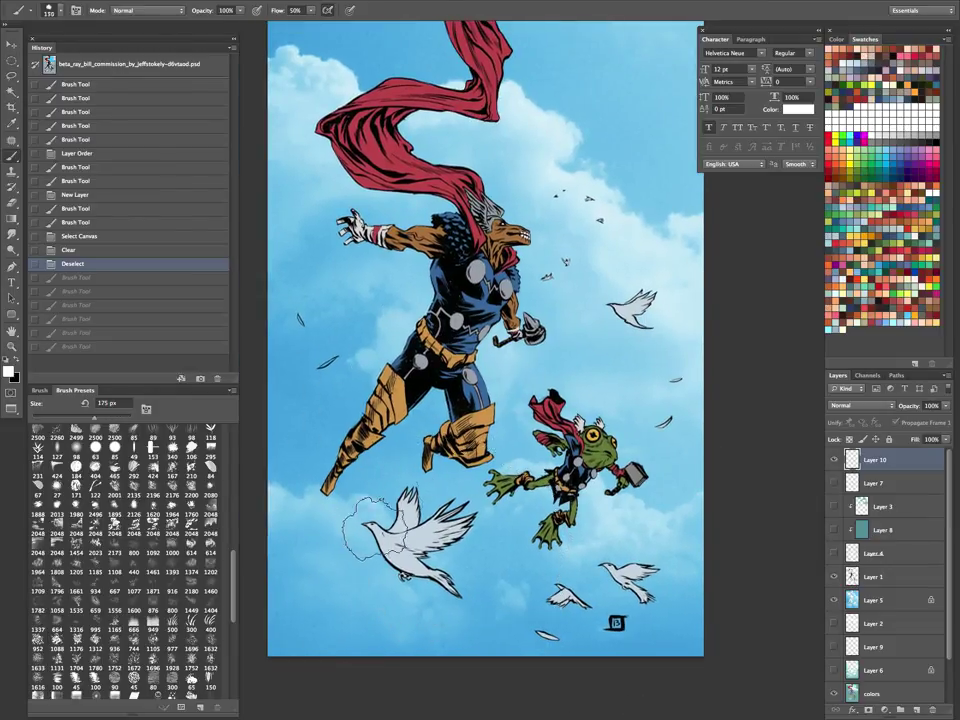
left_click(365, 506)
left_click(374, 517)
left_click(398, 532)
left_click(409, 544)
left_click(418, 553)
key("bracketright")
key("bracketright")
left_click_drag(369, 531, 340, 533)
left_click(288, 445)
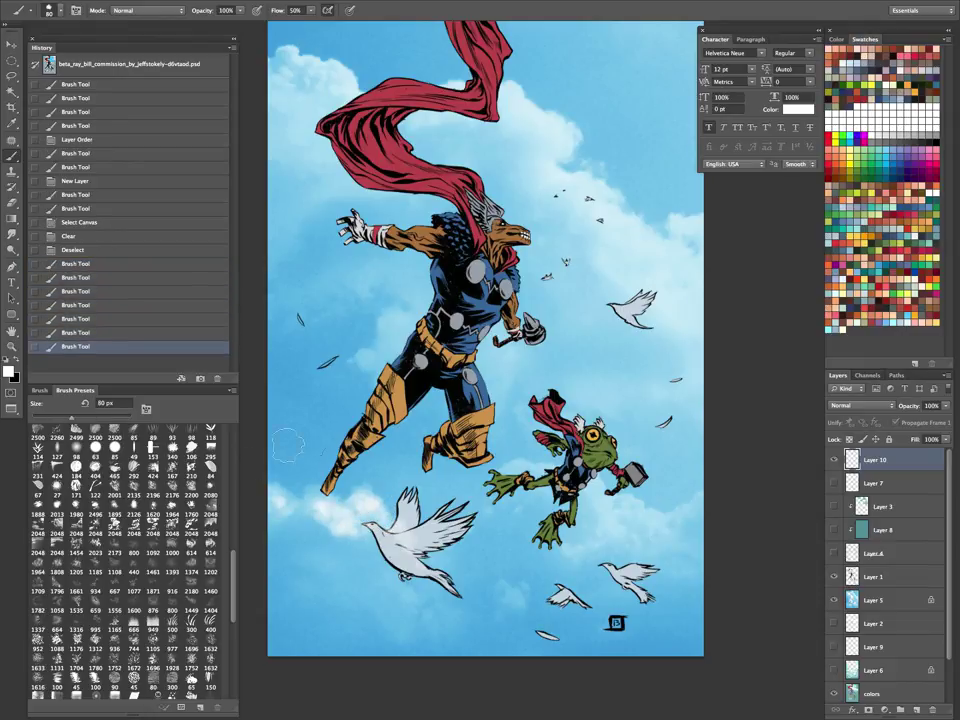
Build up the white cloud around and below the large dove, enlarging the Cloud Brush to 200 px and 300 px.
left_click(309, 508)
left_click(340, 500)
key("bracketright")
key("bracketright")
key("bracketright")
key("bracketright")
left_click(312, 530)
left_click(355, 532)
left_click(374, 556)
left_click(398, 590)
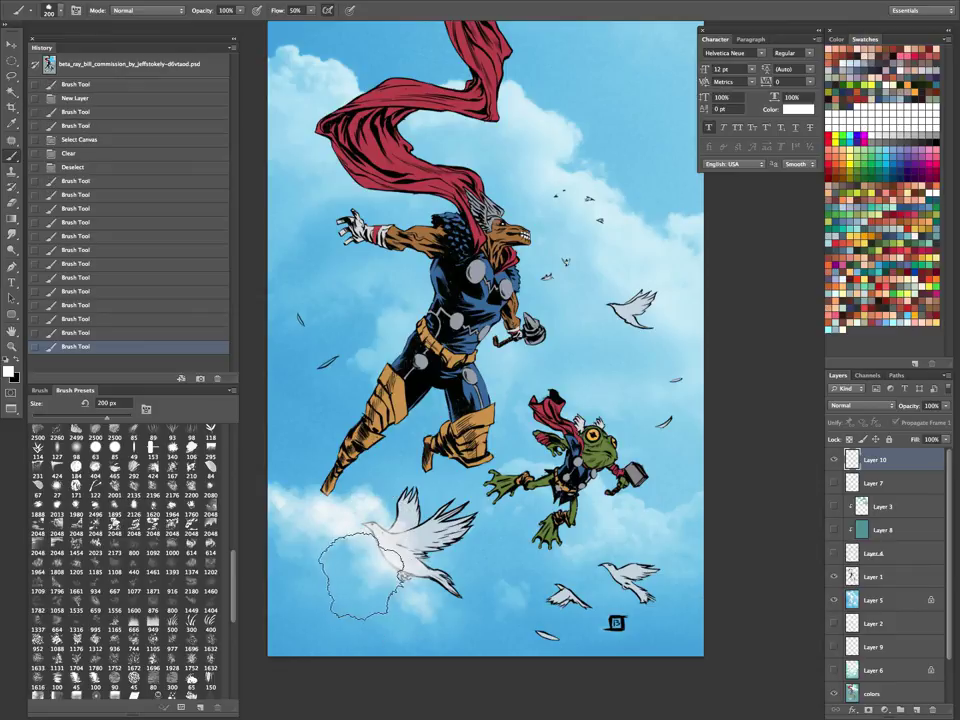
left_click(340, 545)
key("bracketright")
key("bracketright")
left_click(437, 614)
left_click(301, 567)
left_click(290, 605)
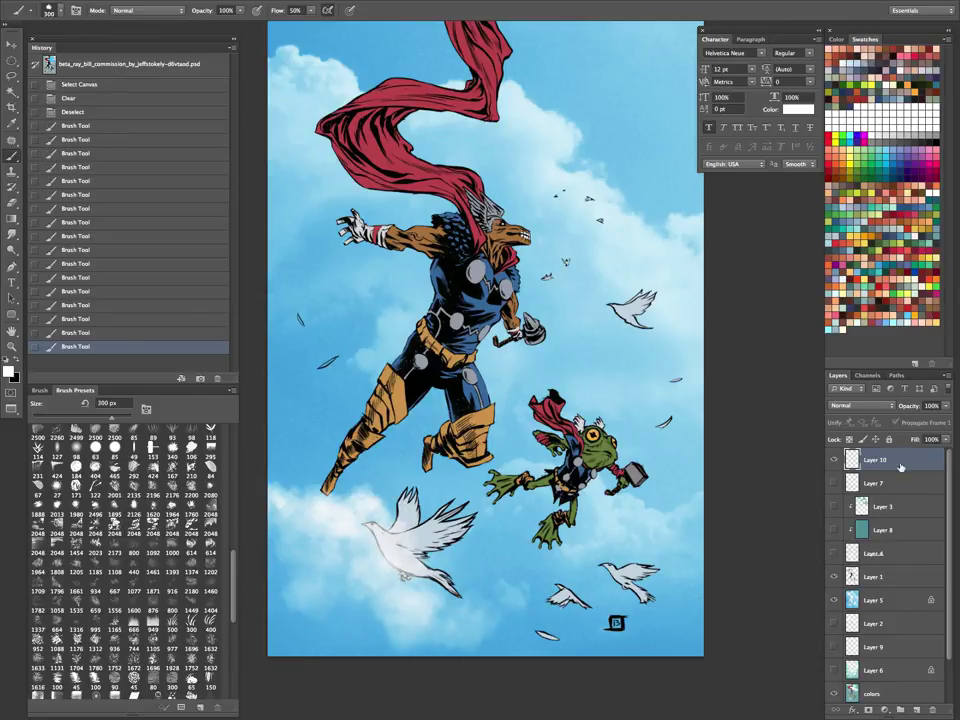
Move Layer 10 directly below Layer 1 and extend the white cloud along the artwork's lower edge with a 500 px brush.
left_click_drag(900, 462, 900, 588)
key("bracketright")
key("bracketright")
left_click(312, 560)
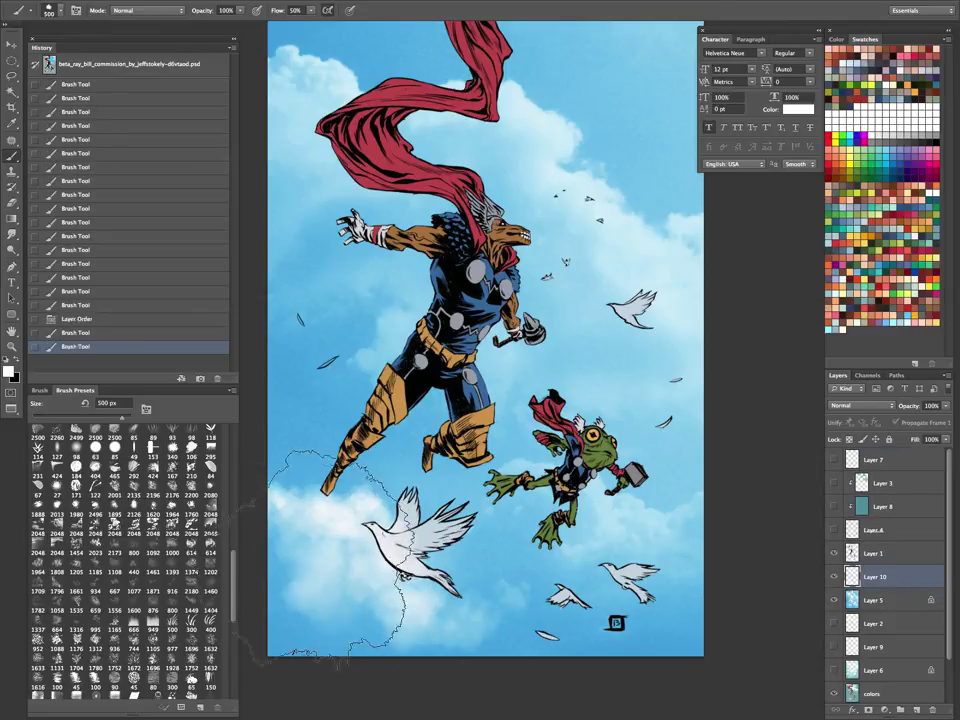
left_click(390, 585)
left_click(430, 600)
left_click(465, 607)
left_click(515, 611)
left_click(563, 614)
Dab white puffs along the cloud edge below the frog's hammer and above the small doves with a brush up to 150 px.
key("bracketleft")
key("bracketleft")
key("bracketleft")
key("bracketleft")
key("bracketleft")
key("bracketleft")
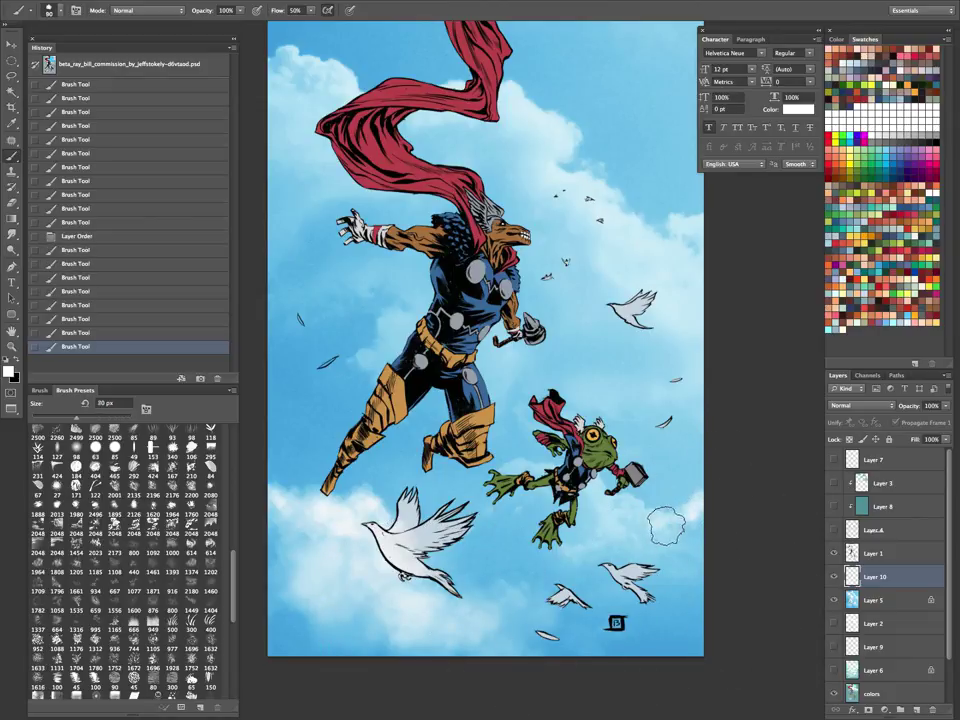
key("bracketright")
left_click(600, 513)
left_click(636, 519)
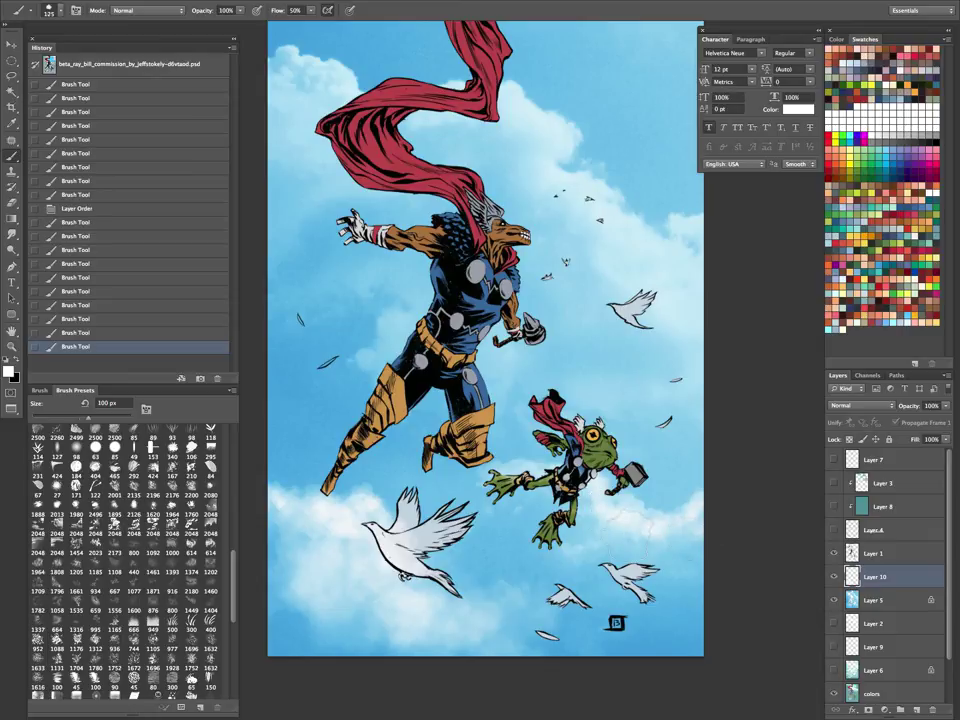
key("bracketright")
key("bracketright")
left_click(566, 517)
left_click(640, 550)
left_click(600, 572)
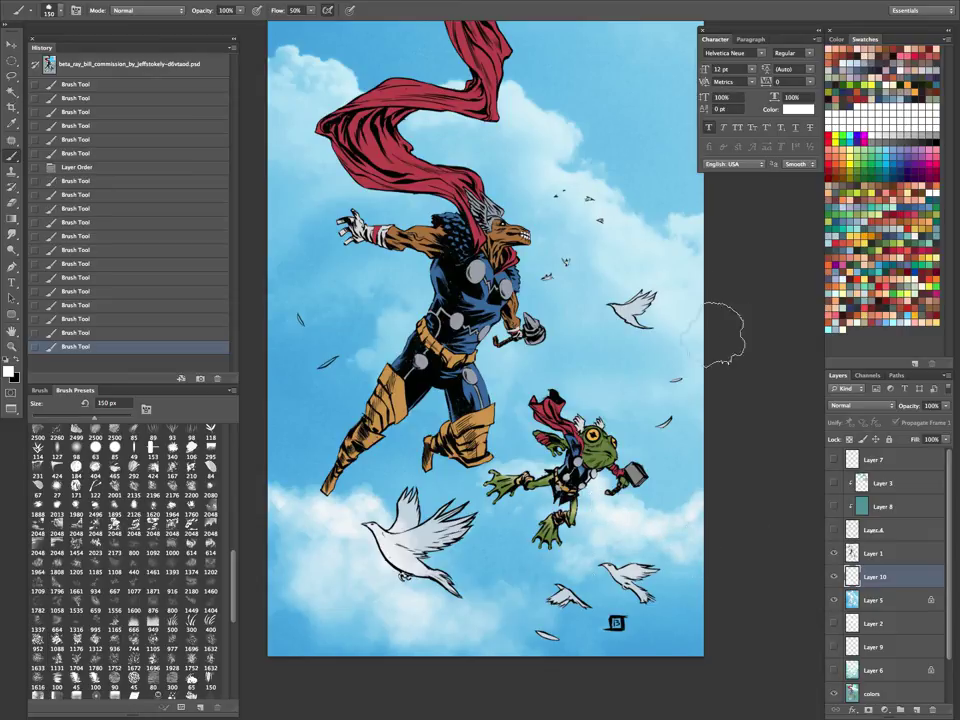
Brighten the upper clouds above the flying dove and around the cape with white dabs at 150 px and 90 px.
left_click(680, 277)
left_click(634, 257)
left_click(570, 136)
left_click(506, 130)
left_click(442, 125)
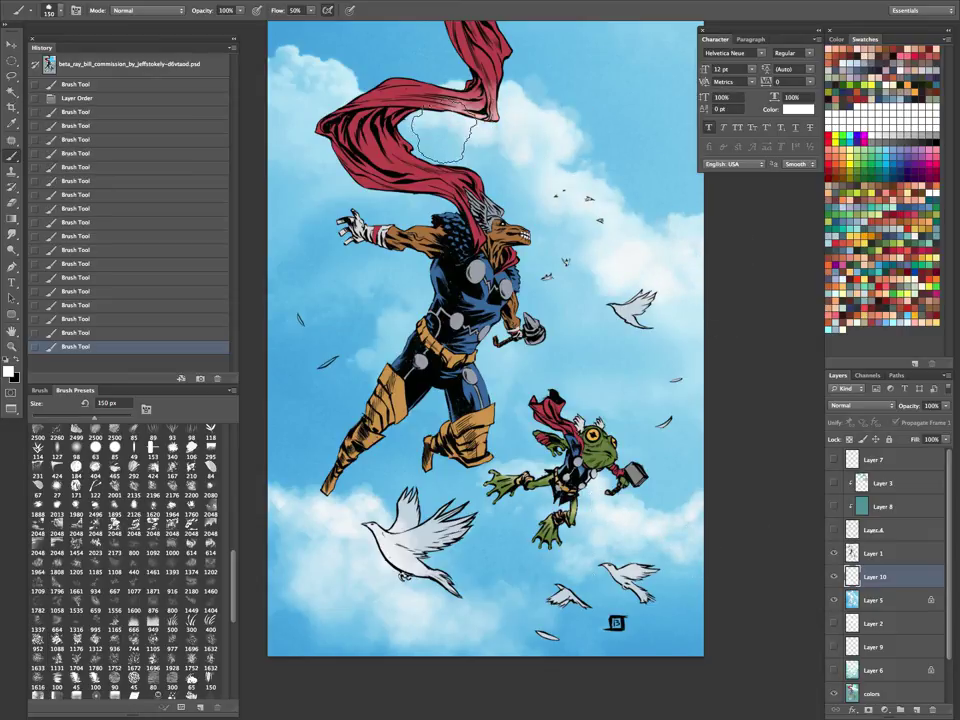
left_click(430, 145)
key("bracketleft")
key("bracketleft")
key("bracketleft")
left_click(468, 108)
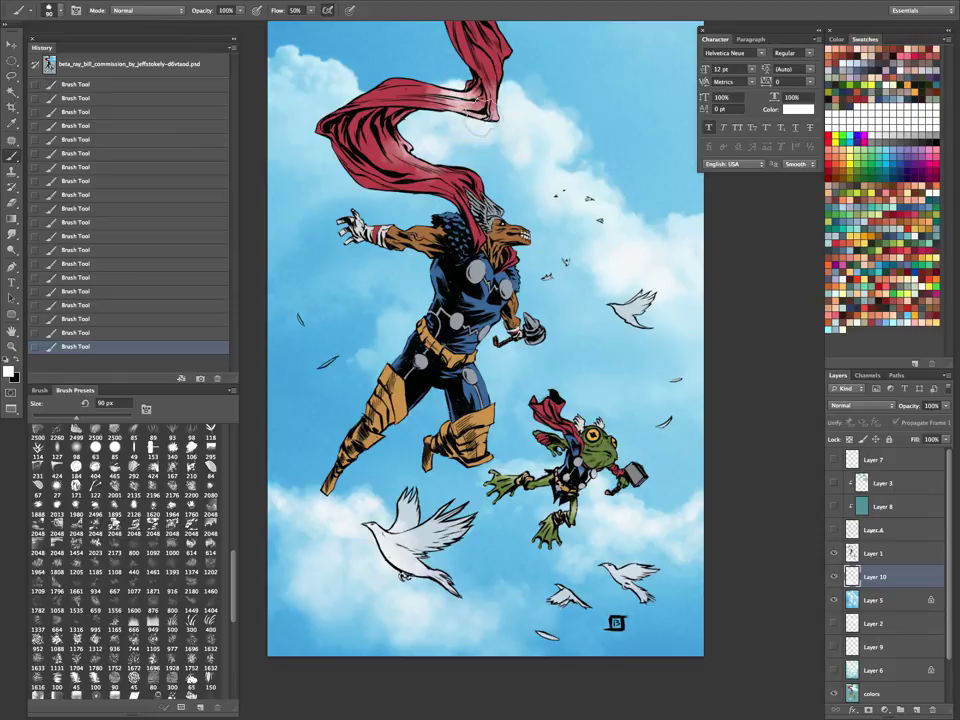
Clip Layer 10 to Layer 5, and delete Layer 10 after comparing the sky without it.
right_click(878, 577)
left_click(760, 437)
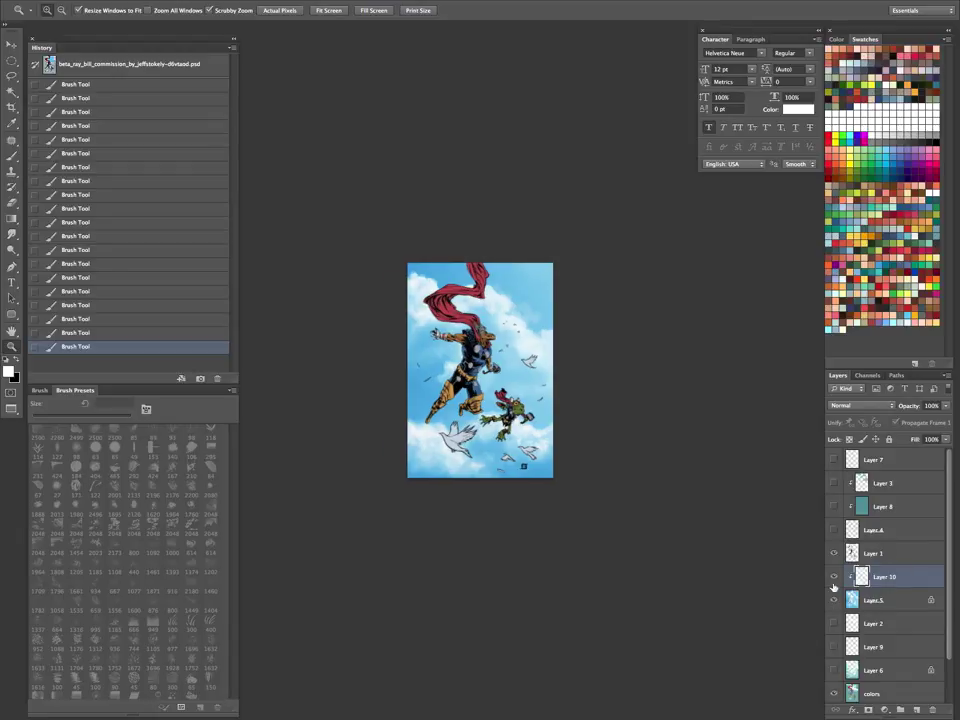
left_click(835, 578)
key("Delete")
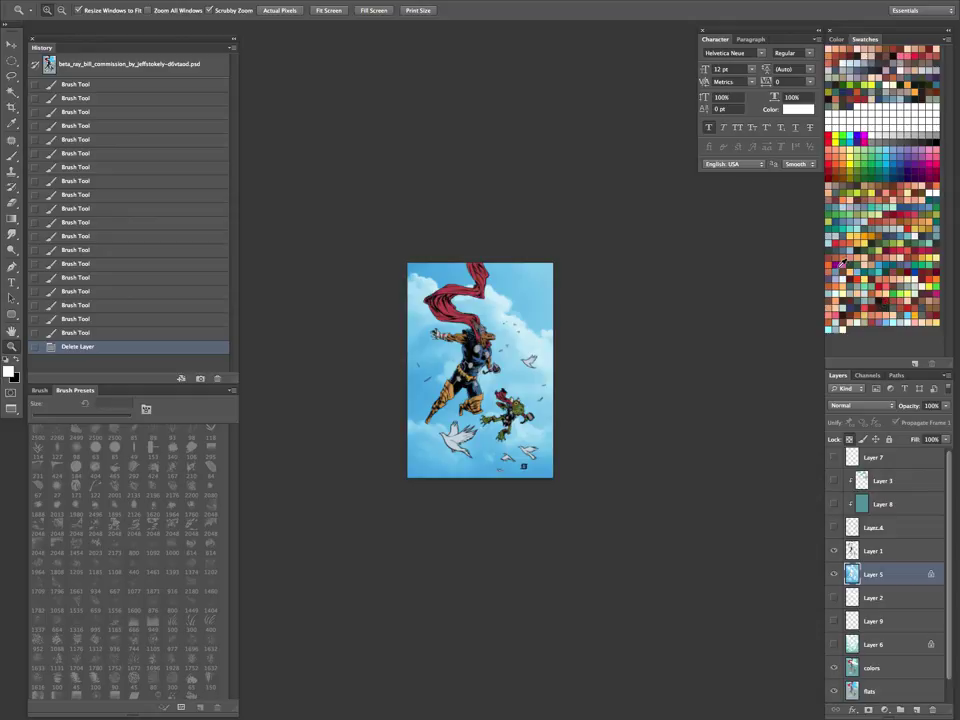
Fill the sky on Layer 5 with a purple swatch and darken the purple with Hue/Saturation.
left_click(841, 264)
left_click(871, 317)
key("alt+BackSpace")
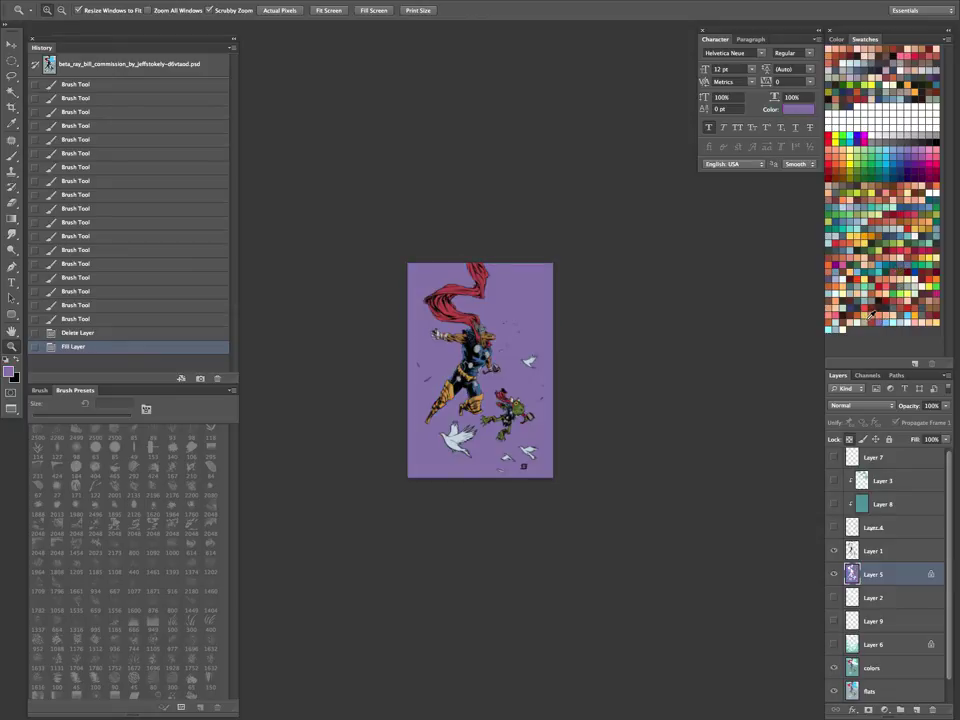
key("ctrl+u")
left_click_drag(787, 214, 791, 186)
left_click(925, 89)
Draw coral red gradients and a peach gradient from below the artwork upward over the purple sky on Layer 5.
key("z")
left_click(886, 291)
key("g")
left_click_drag(462, 524, 463, 214)
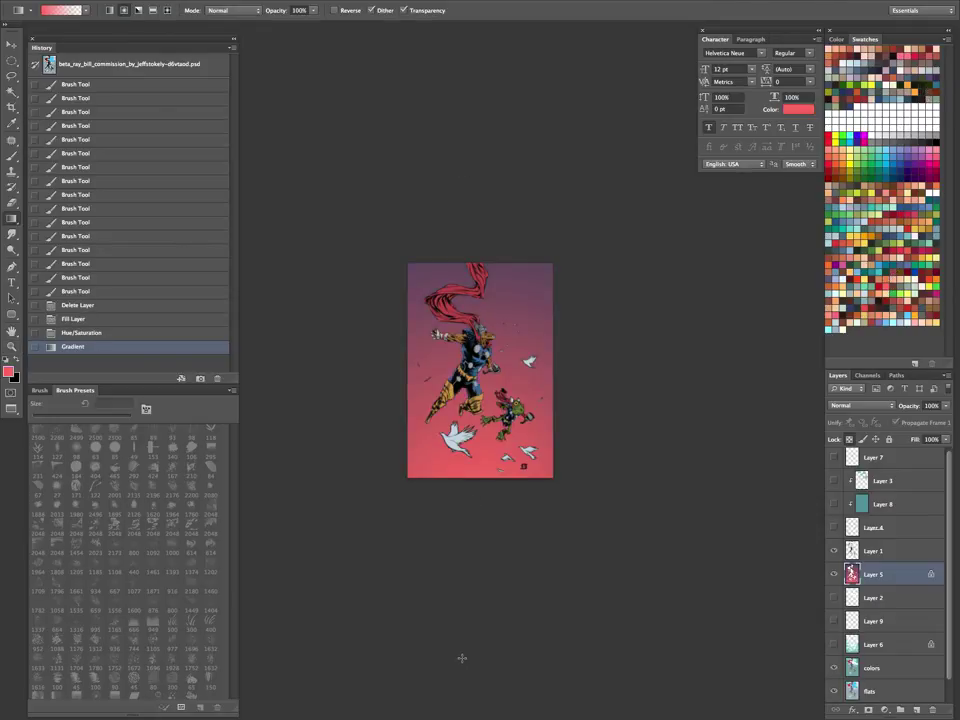
key("ctrl+z")
left_click_drag(483, 549, 483, 200)
left_click_drag(483, 589, 483, 255)
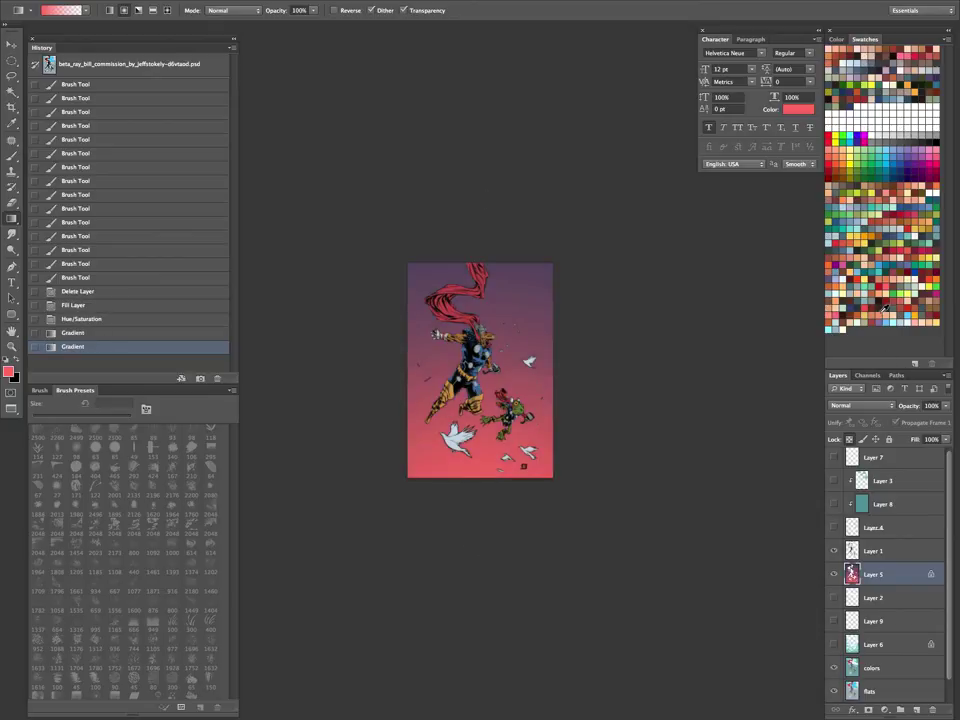
left_click(891, 312)
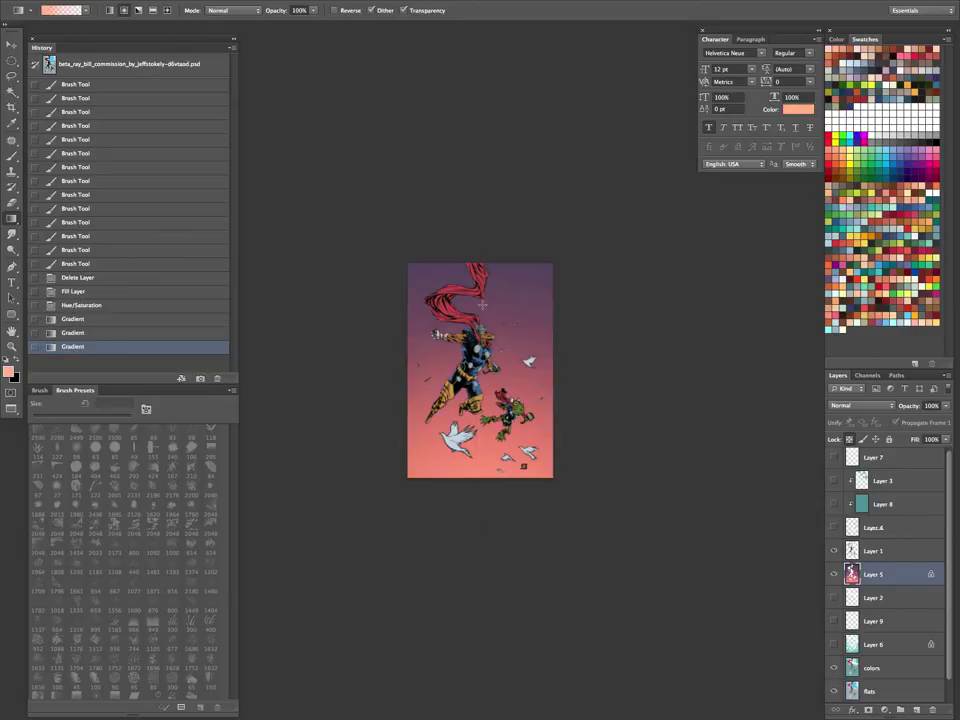
left_click_drag(498, 609, 509, 312)
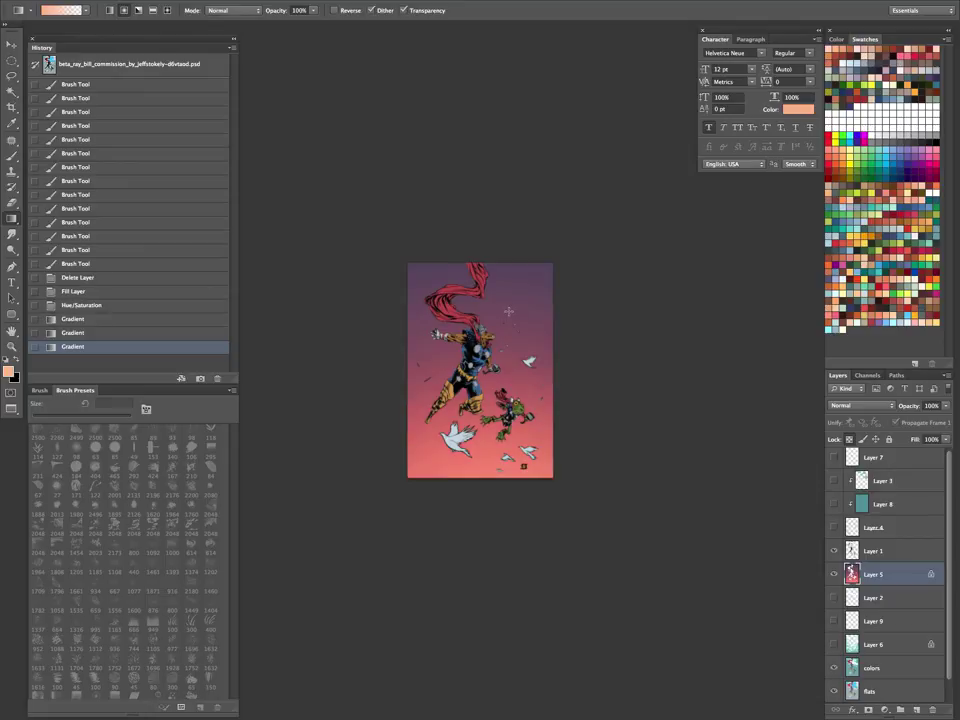
Create a new layer above Layer 5 and look through the Brush tool presets.
key("ctrl+shift+n")
key("Return")
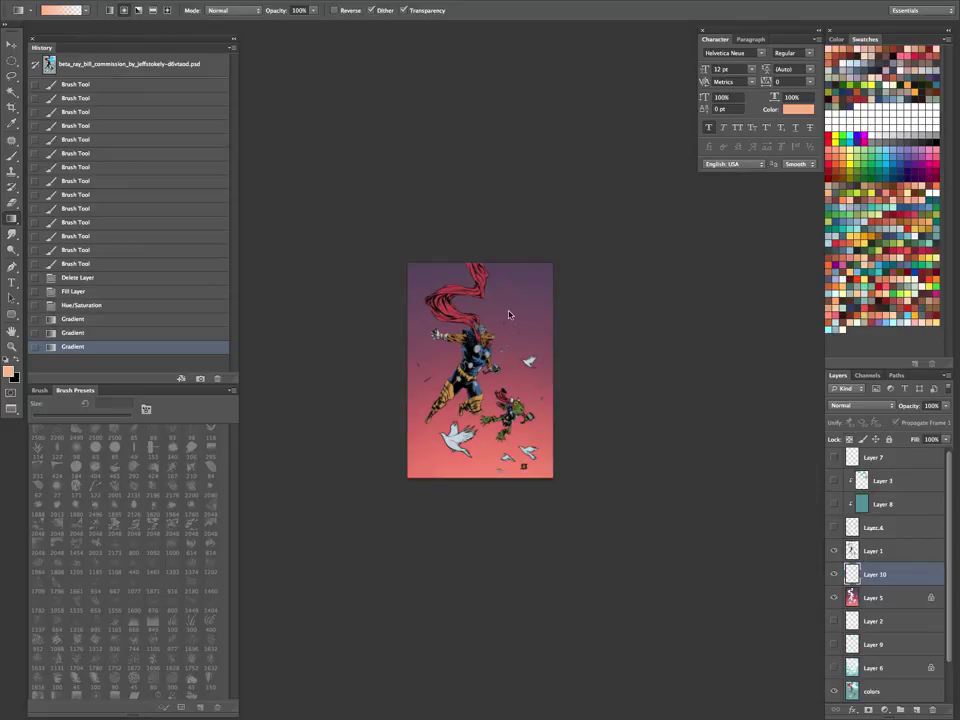
key("b")
left_click(20, 10)
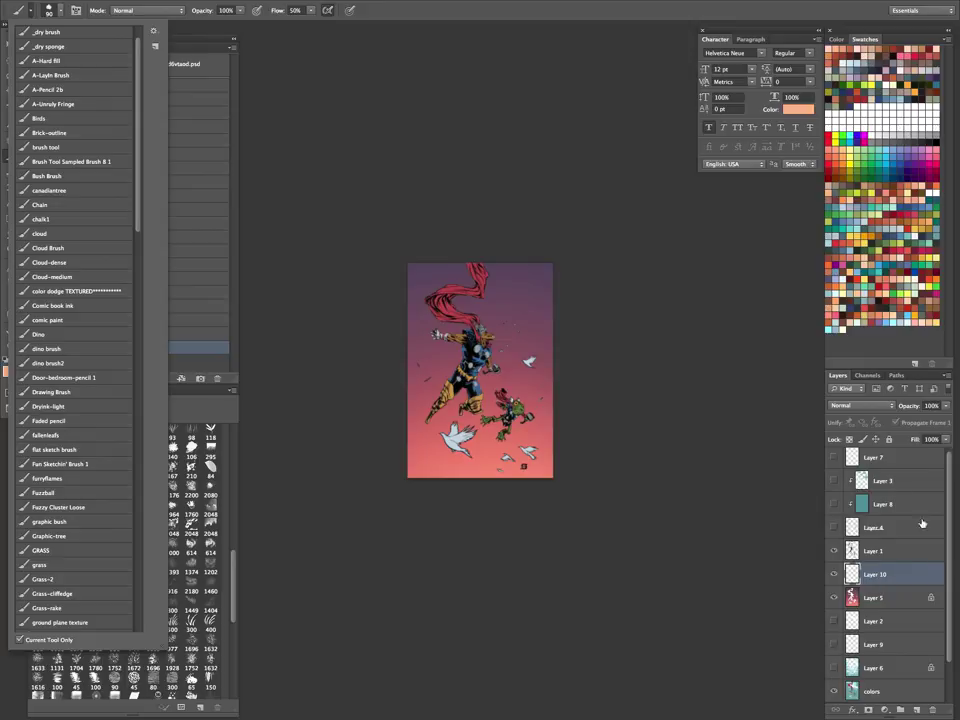
scroll(140, 202, "down", 2)
mouse_move(141, 202)
left_mouse_down()
mouse_move(146, 353)
mouse_move(142, 76)
left_mouse_up()
left_click(361, 21)
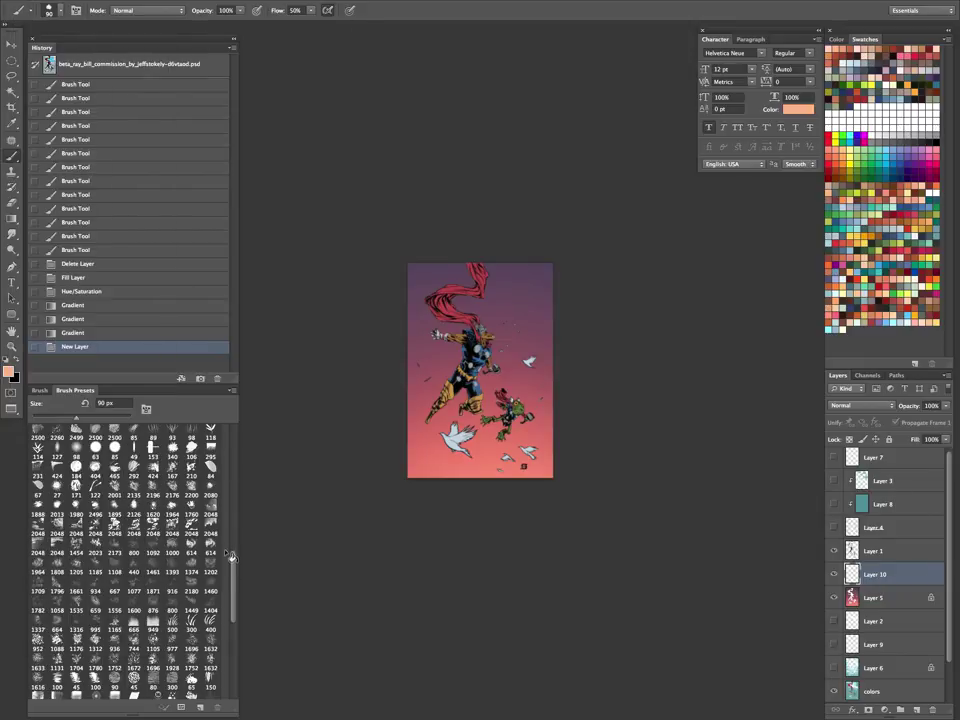
Try several 2048 px cloud brush tips as single peach stamps on the new layer, undoing each one.
left_click(211, 524)
left_click(475, 422)
key("super+z")
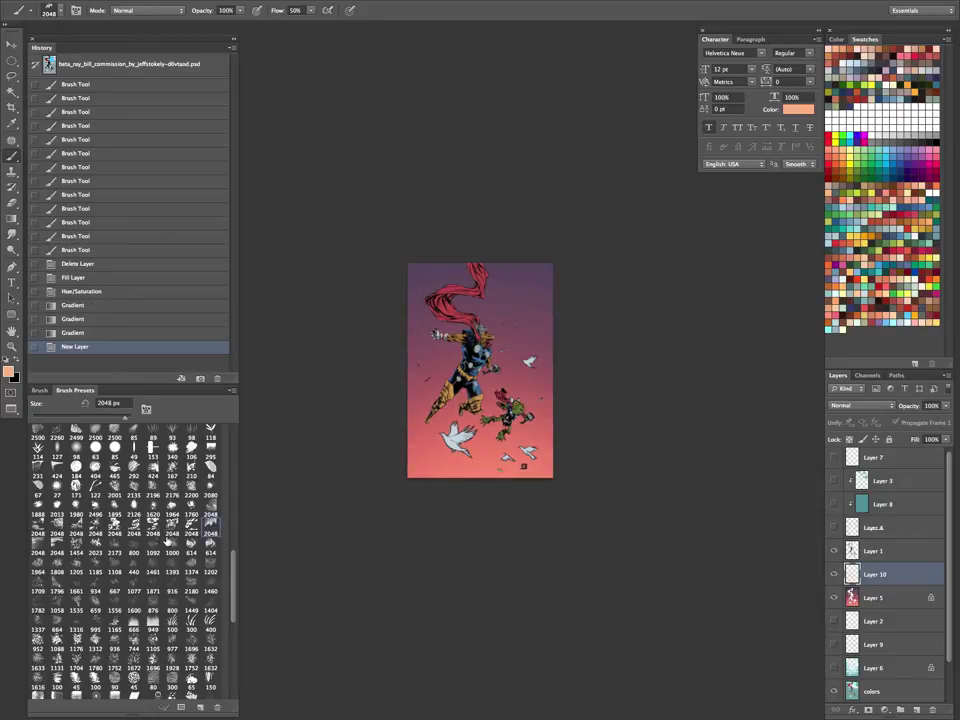
left_click(172, 525)
left_click(493, 393)
key("ctrl+z")
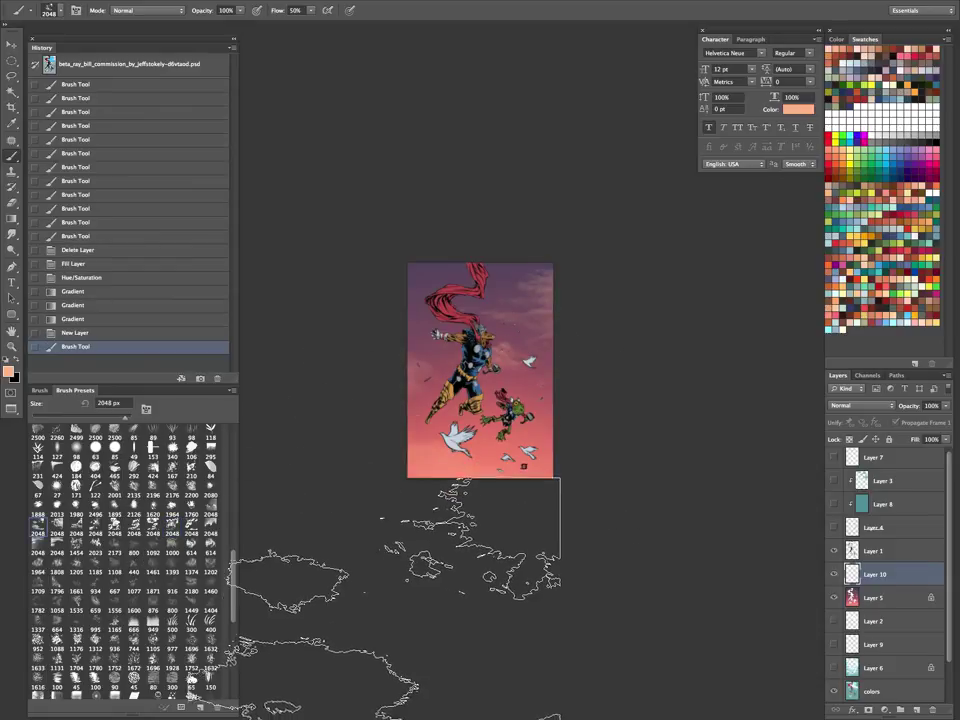
left_click(64, 543)
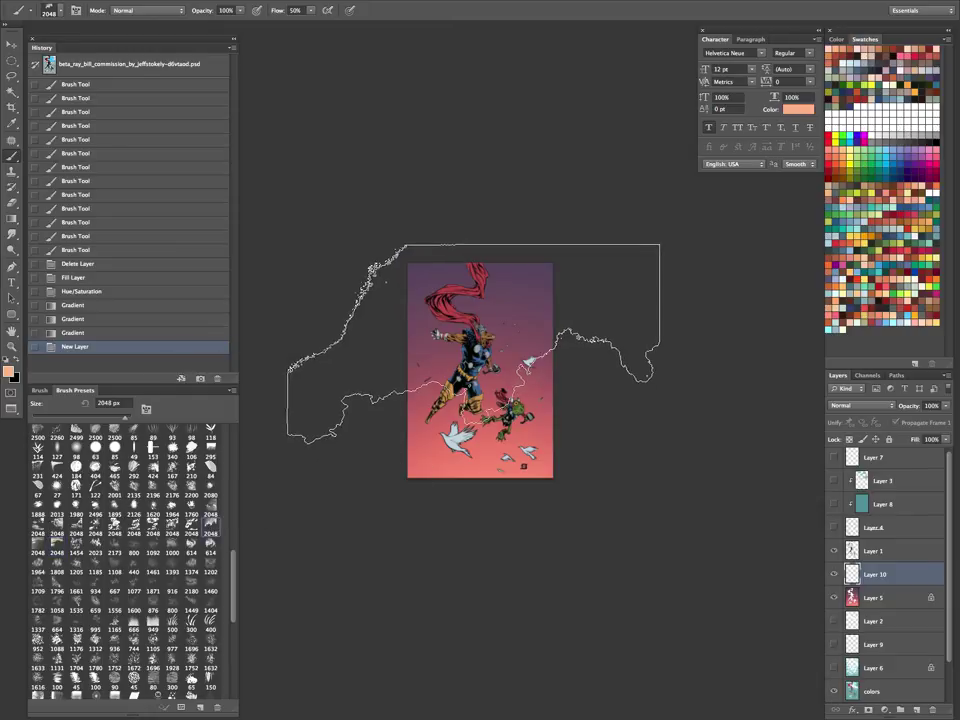
left_click(464, 360)
key("ctrl+z")
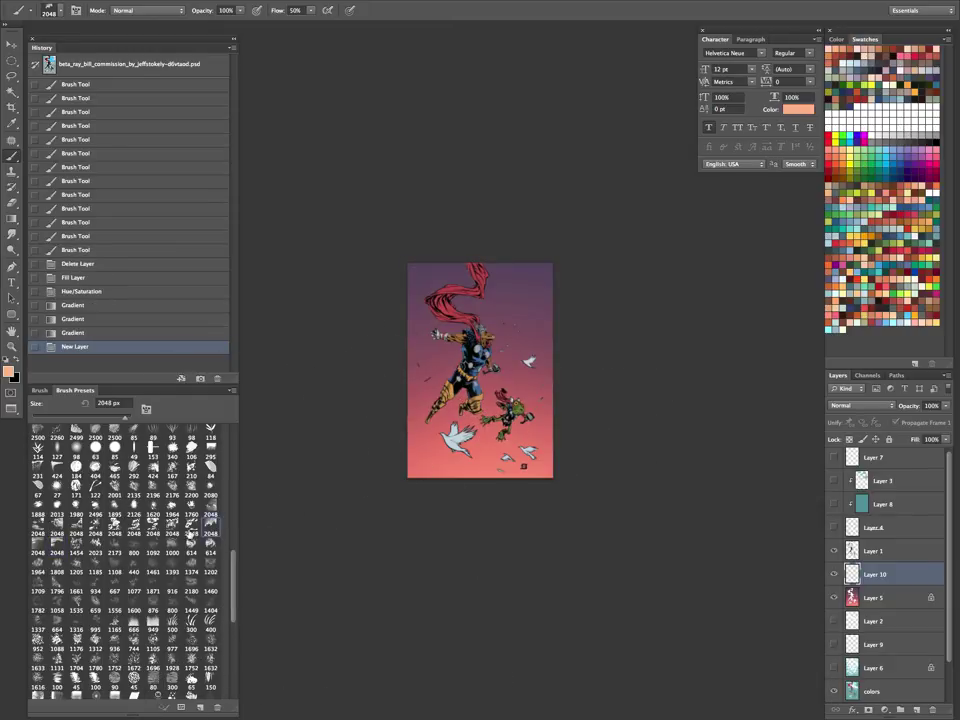
left_click(487, 328)
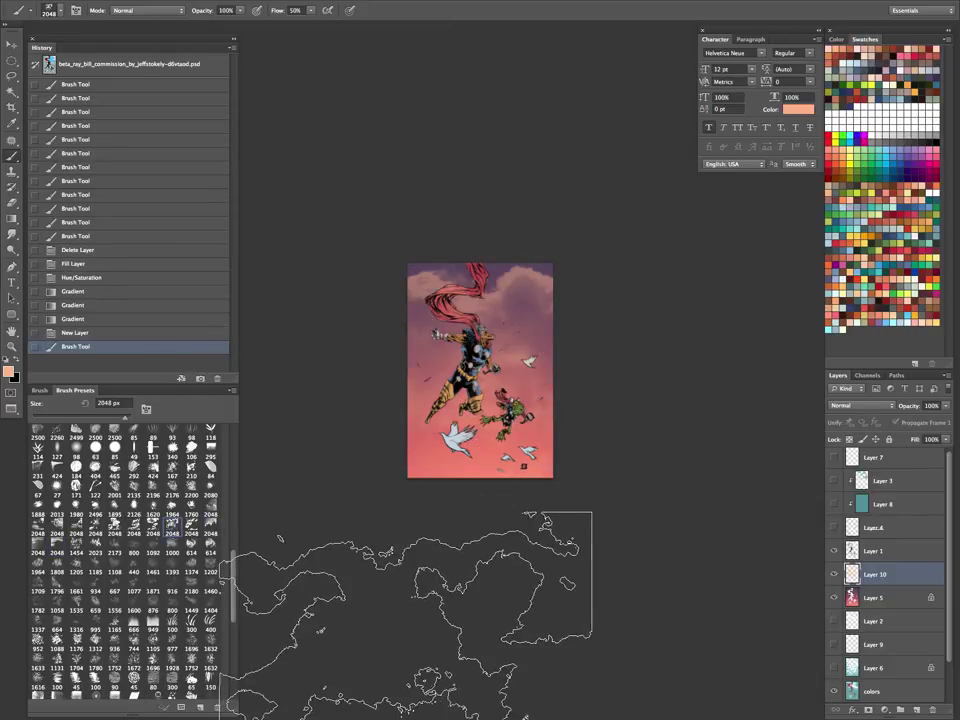
key("ctrl+z")
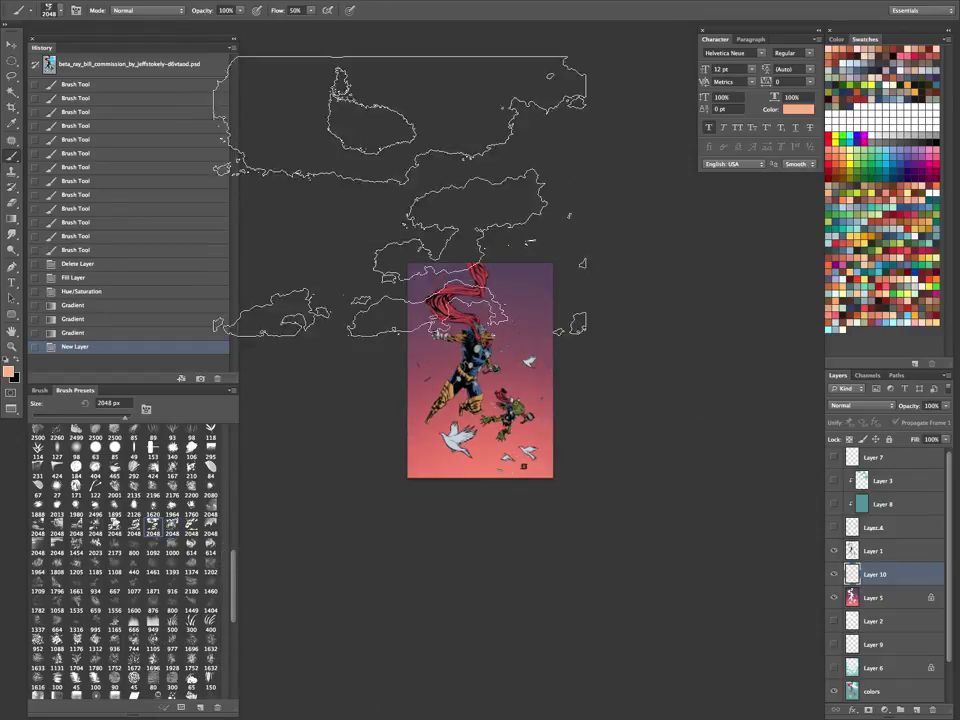
Set the brush flow to 100% with airbrush build-up enabled and stamp a peach 2048 px cloud across Layer 10.
mouse_move(310, 10)
left_mouse_down()
mouse_move(321, 27)
mouse_move(397, 12)
left_mouse_up()
left_click(328, 11)
left_click(472, 370)
key("ctrl+z")
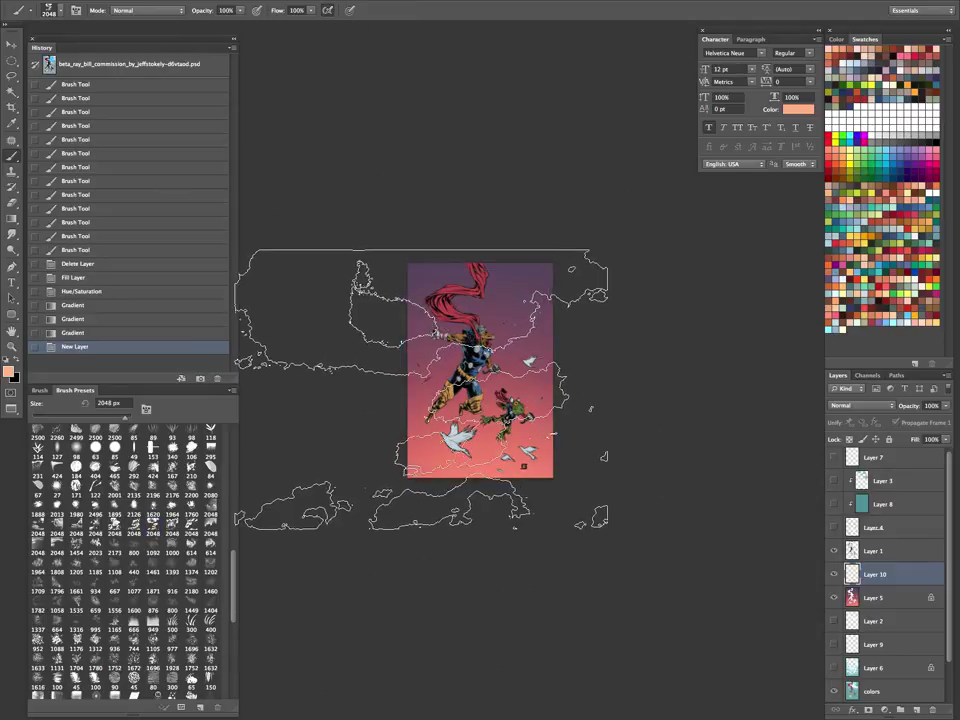
left_click(423, 392)
Set Layer 10's blend mode to Overlay and inspect the sunset clouds up close.
left_click(861, 405)
left_click(862, 519)
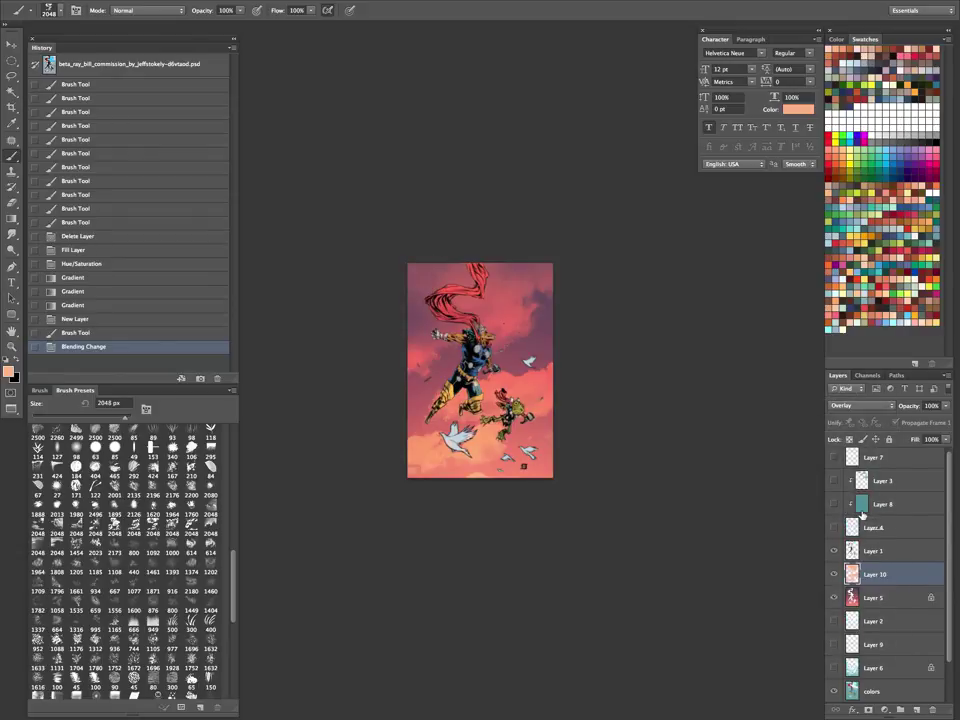
key("z")
left_click_drag(516, 387, 561, 399)
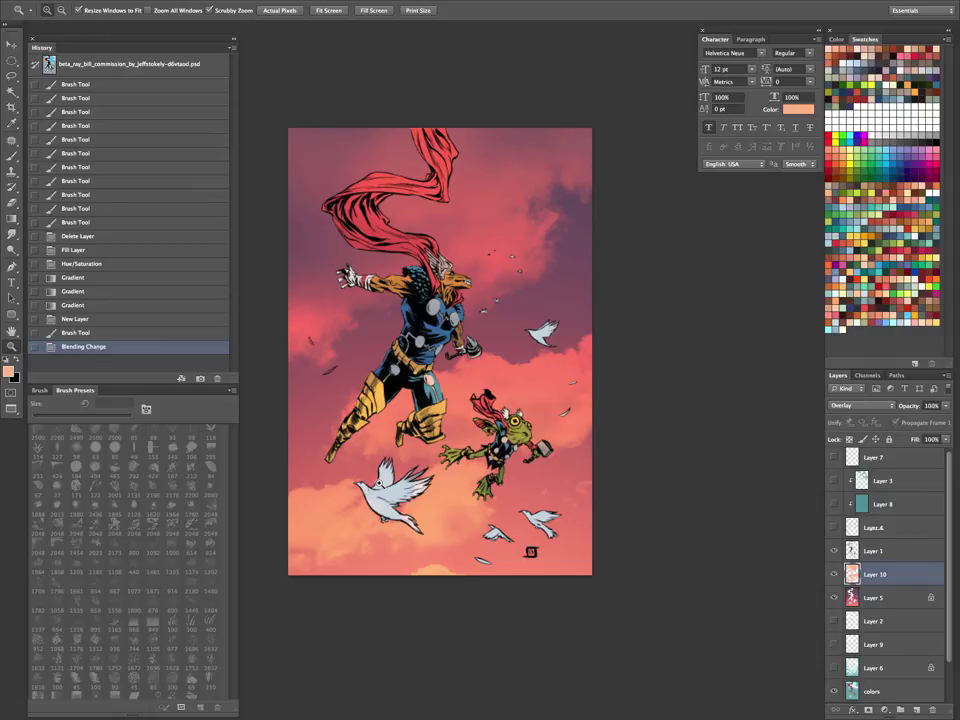
Hide Layer 10 and create a new layer directly above Layer 5.
left_click(834, 574)
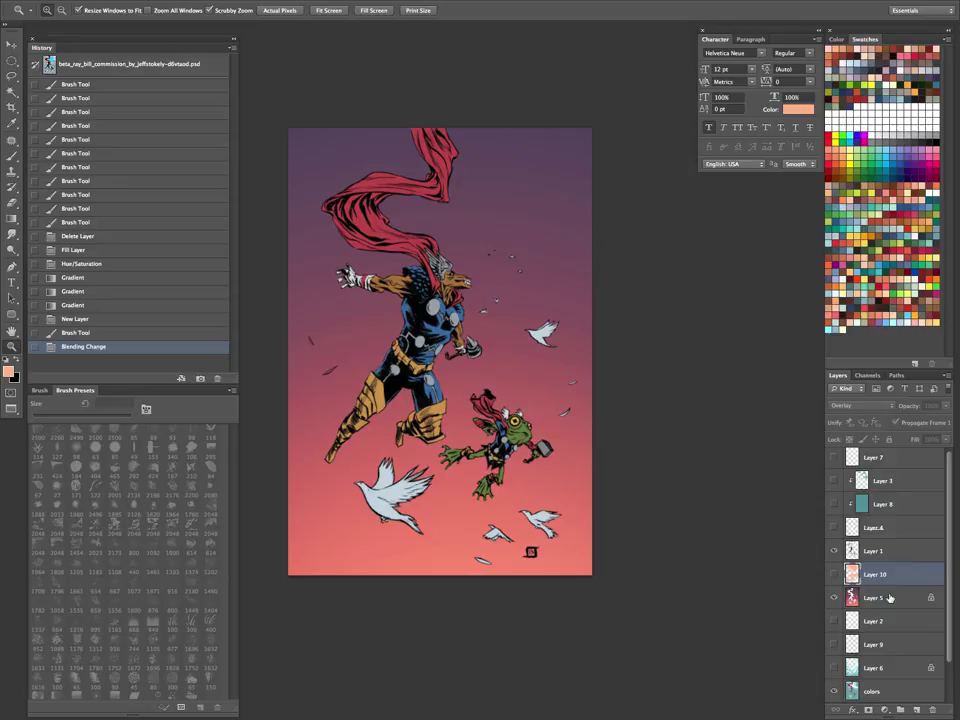
left_click(884, 600)
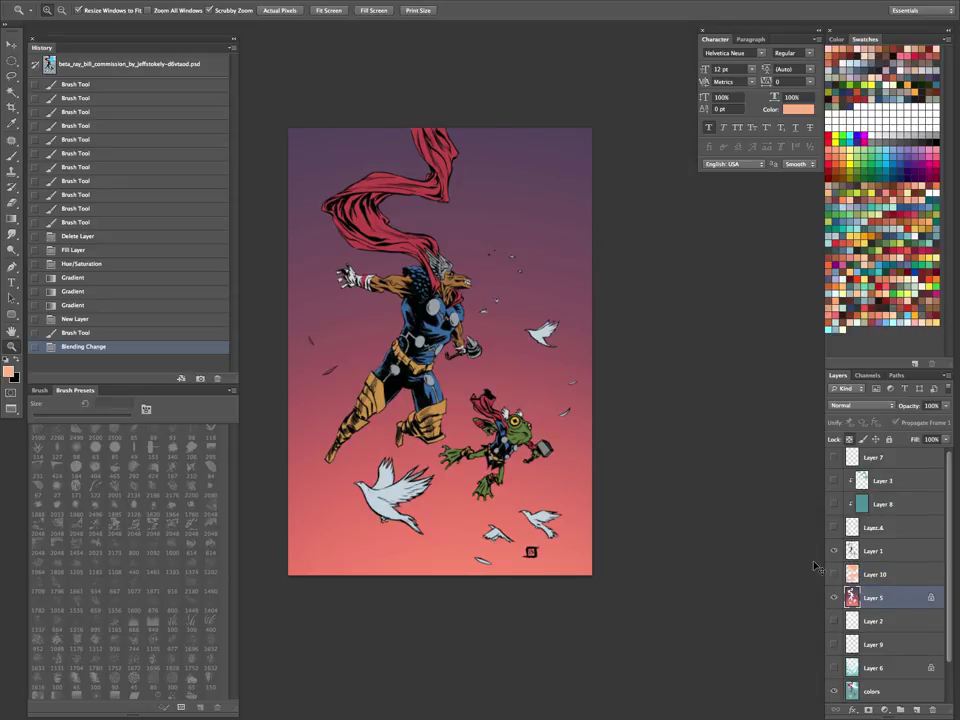
key("ctrl+shift+n")
key("Return")
Switch to the Brush tool and choose the 30 px soft round tip with 0% hardness.
key("b")
left_click(22, 12)
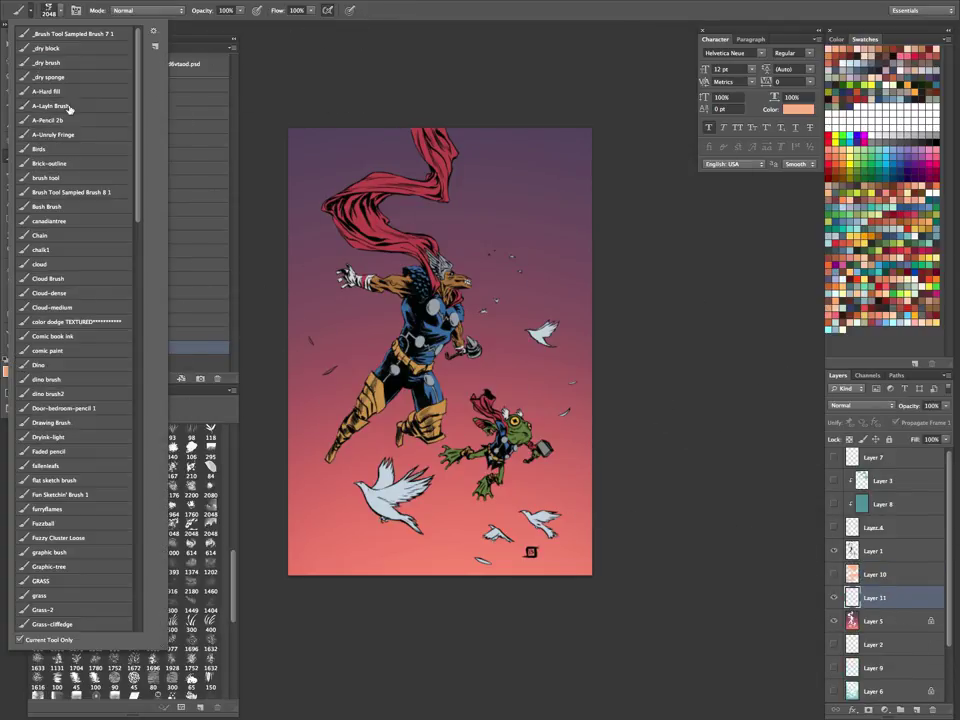
left_click(392, 13)
left_click(41, 391)
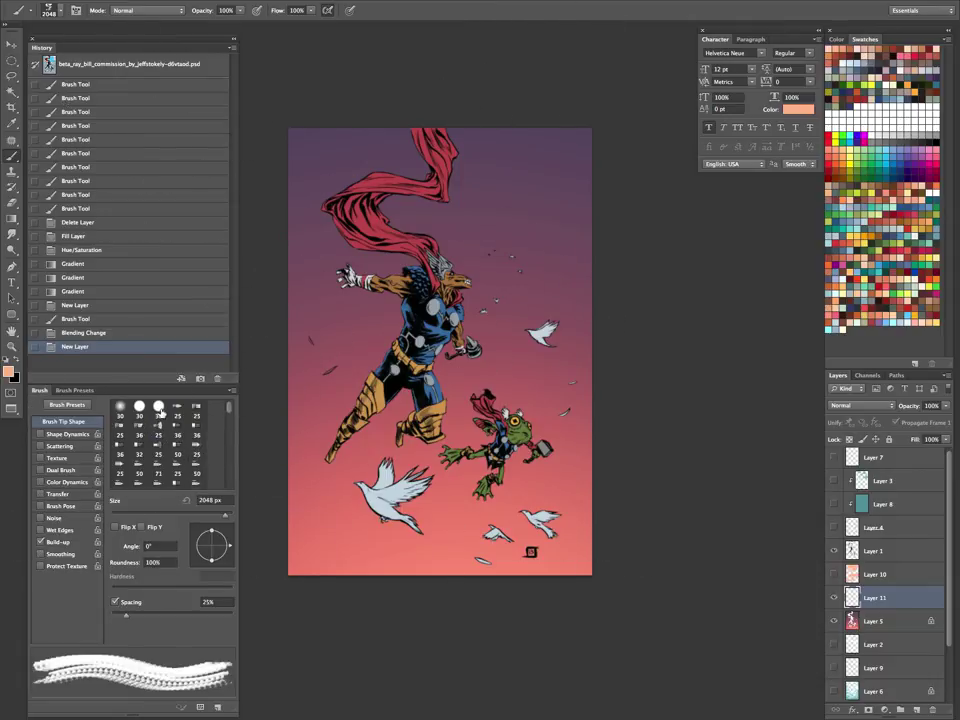
left_click(120, 407)
left_click(120, 407)
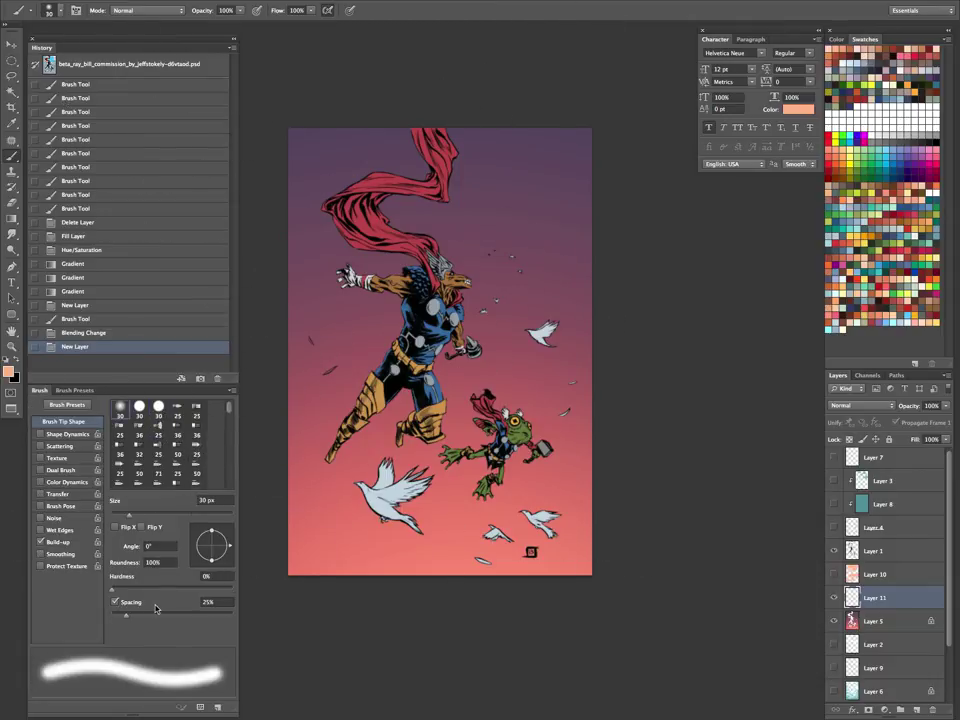
Set the soft brush's flow to 30% and enlarge its tip to 250 px.
left_click(311, 10)
left_click(394, 14)
key("]")
key("]")
key("]")
key("]")
key("]")
key("]")
key("]")
key("]")
key("]")
key("]")
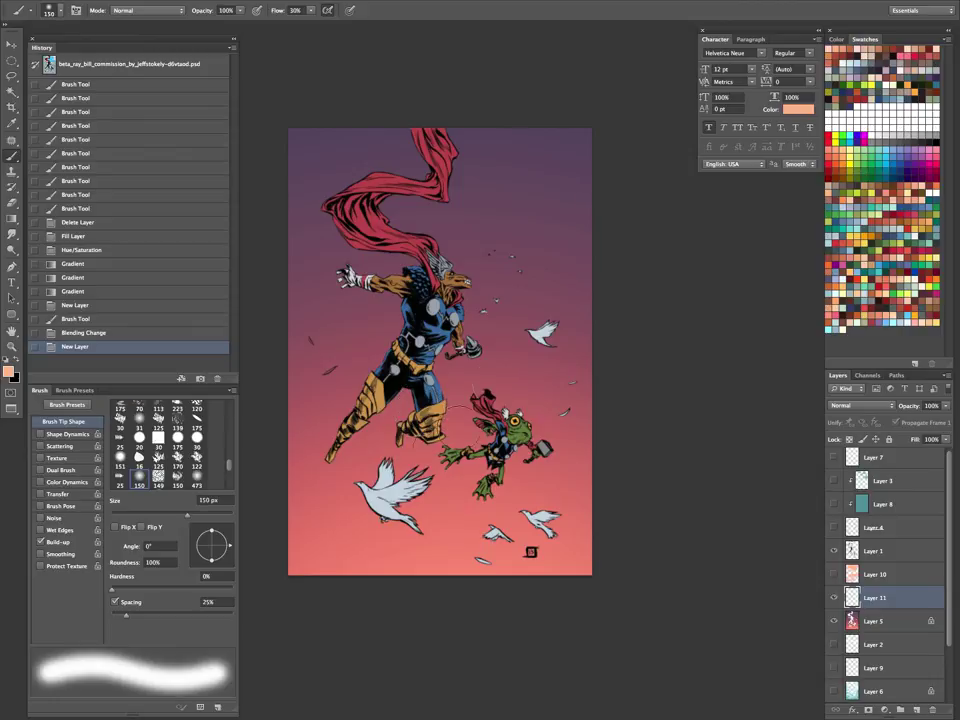
key("bracketright")
key("bracketright")
key("bracketright")
key("bracketright")
key("shift+3")
Paint broad, soft peach cloud bands on Layer 11 across the middle, upper and lower sky.
mouse_move(566, 264)
left_mouse_down()
mouse_move(583, 258)
mouse_move(510, 281)
mouse_move(493, 298)
mouse_move(325, 330)
left_mouse_up()
key("bracketleft")
key("bracketleft")
key("bracketleft")
key("bracketright")
key("bracketright")
key("bracketright")
mouse_move(460, 330)
left_mouse_down()
mouse_move(539, 323)
mouse_move(590, 262)
left_mouse_up()
left_click_drag(576, 255, 598, 220)
mouse_move(291, 225)
left_mouse_down()
mouse_move(291, 180)
mouse_move(490, 160)
left_mouse_up()
mouse_move(355, 508)
left_mouse_down()
mouse_move(357, 472)
mouse_move(557, 510)
mouse_move(395, 530)
mouse_move(291, 462)
mouse_move(460, 513)
mouse_move(700, 515)
left_mouse_up()
Set Layer 11's blend mode to Overlay and brush more peach glow into the upper and middle sky.
left_click(860, 405)
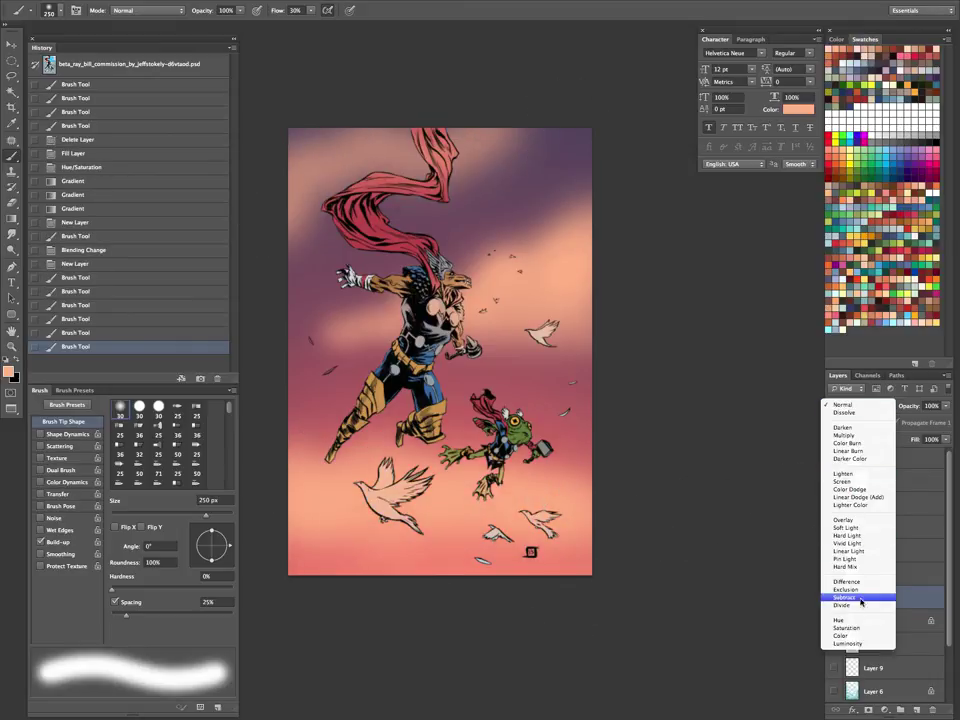
left_click(856, 516)
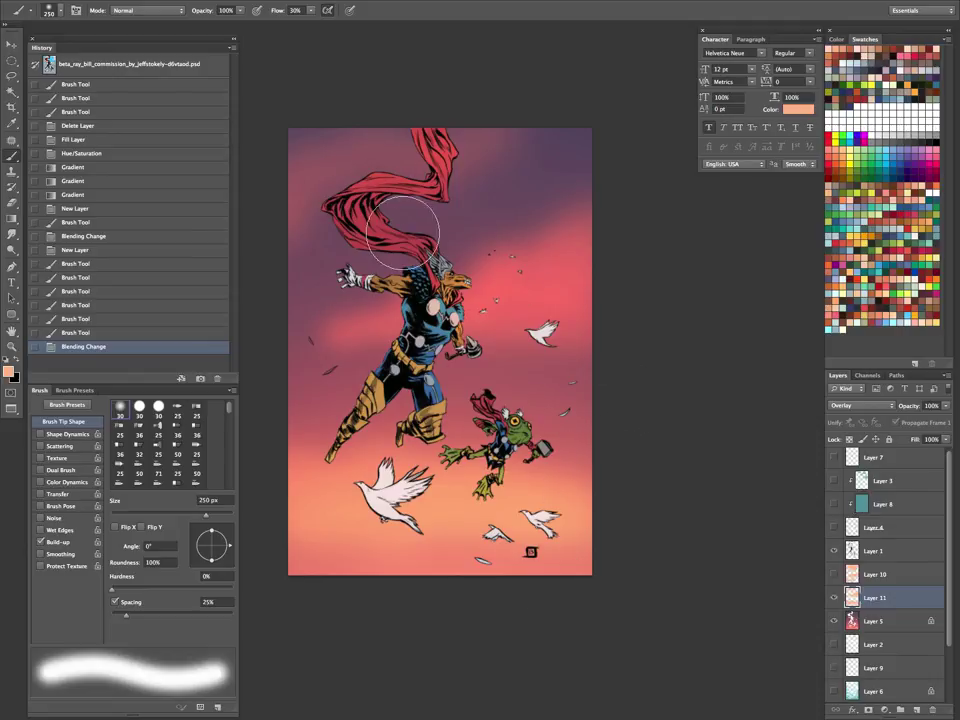
mouse_move(340, 138)
left_mouse_down()
mouse_move(292, 145)
mouse_move(554, 134)
mouse_move(566, 109)
left_mouse_up()
left_click(338, 163)
left_click(546, 287)
Clip Layer 11 to Layer 5 and view the enlarged illustration with the interface hidden.
right_click(883, 597)
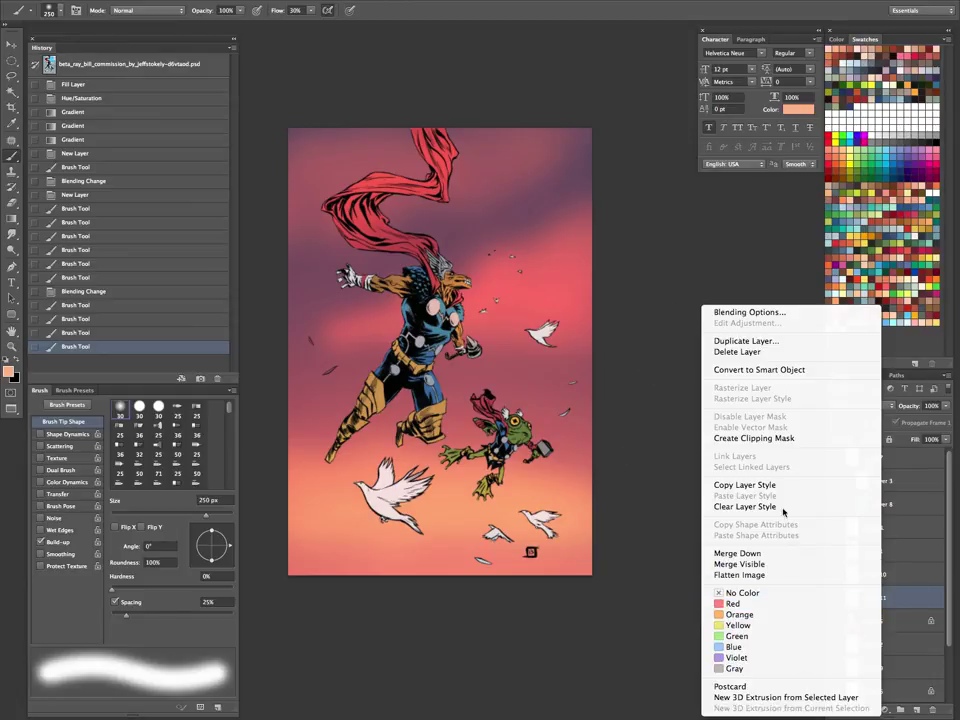
left_click(776, 431)
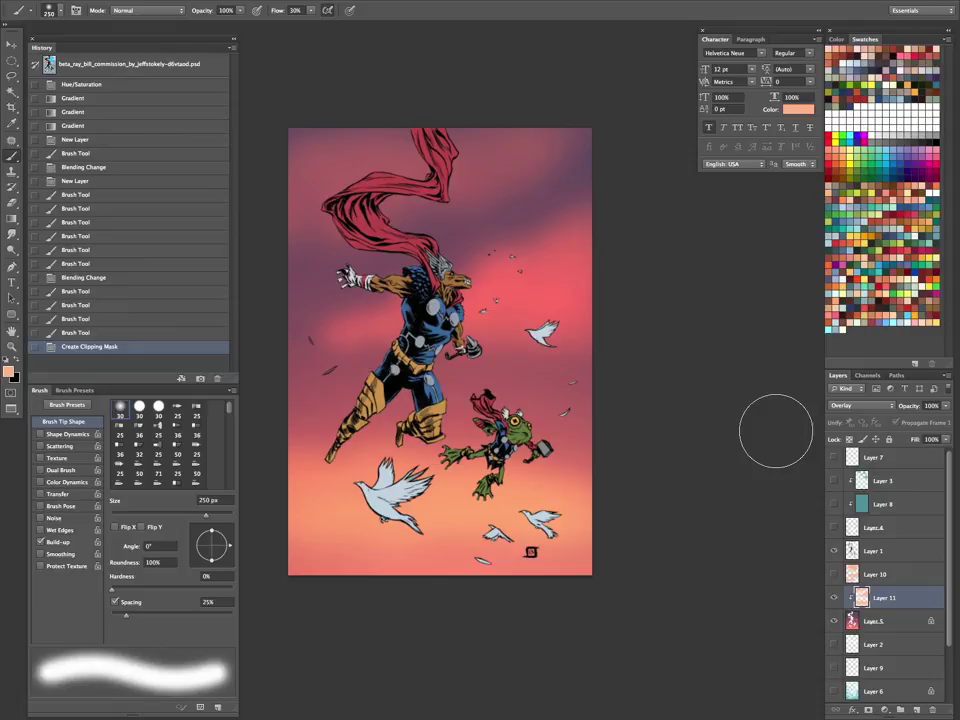
key("ctrl+plus")
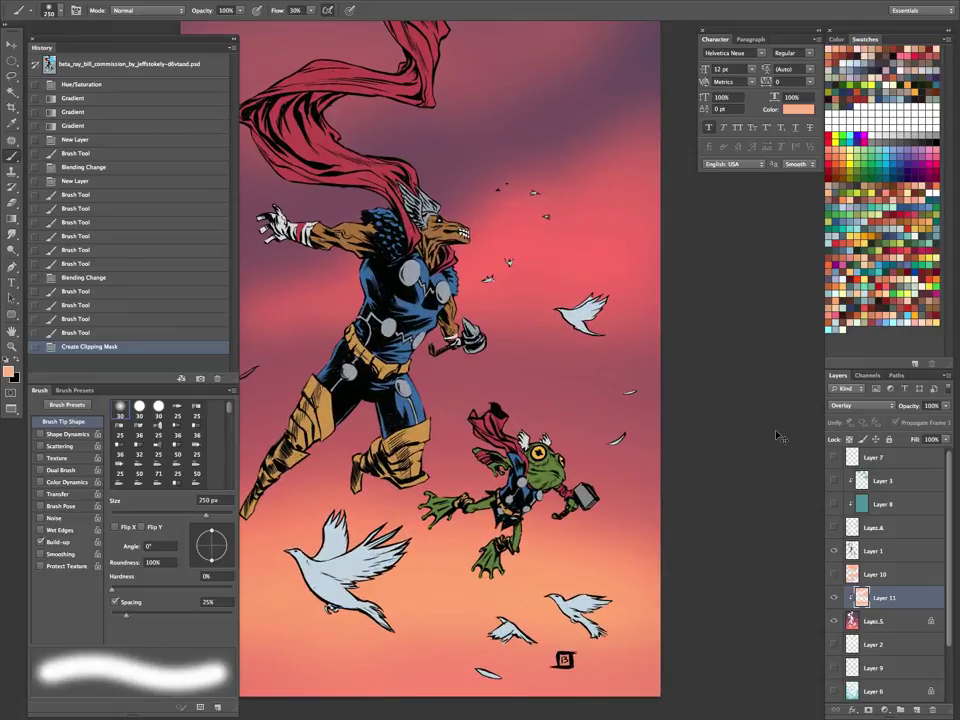
key("space")
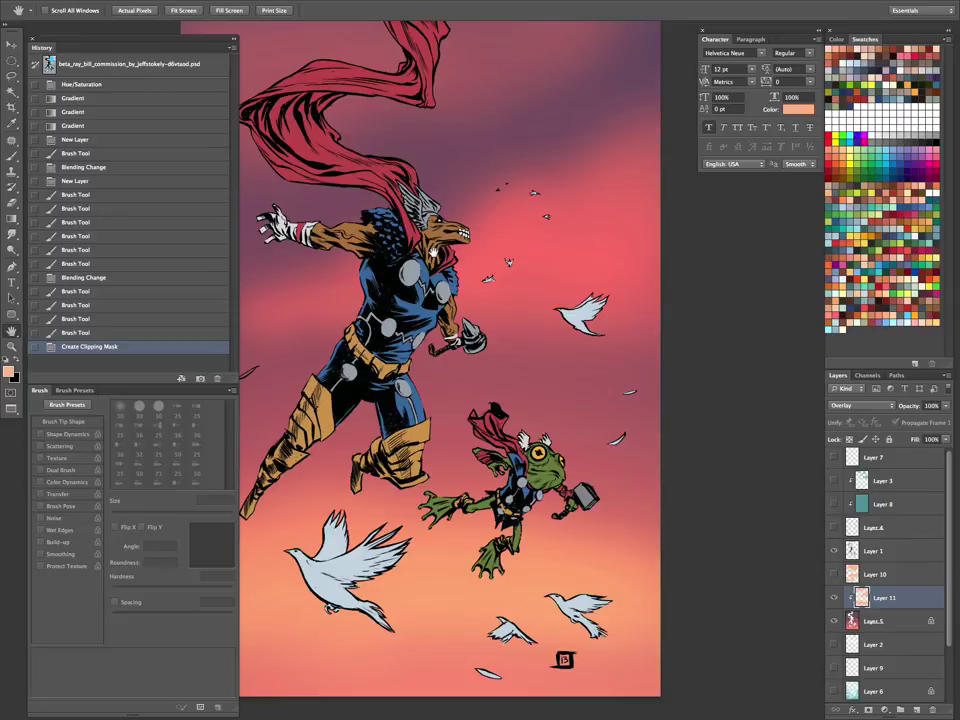
key("Tab")
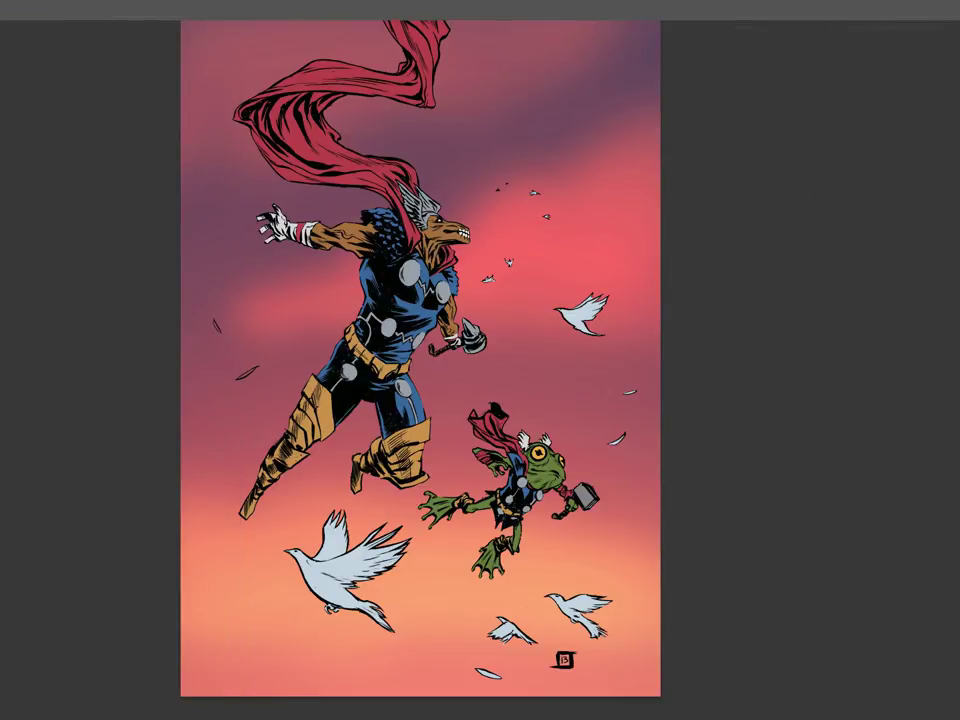